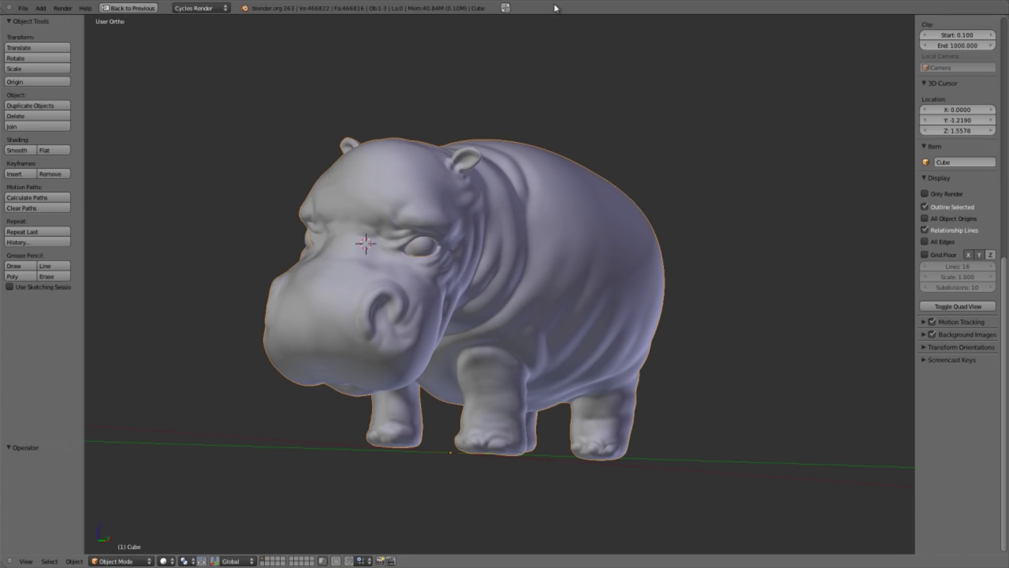
# Restore the split layout showing the concept image and inspect the hippo's face from both sides.
pyautogui.hotkey('ctrl', 'Up')
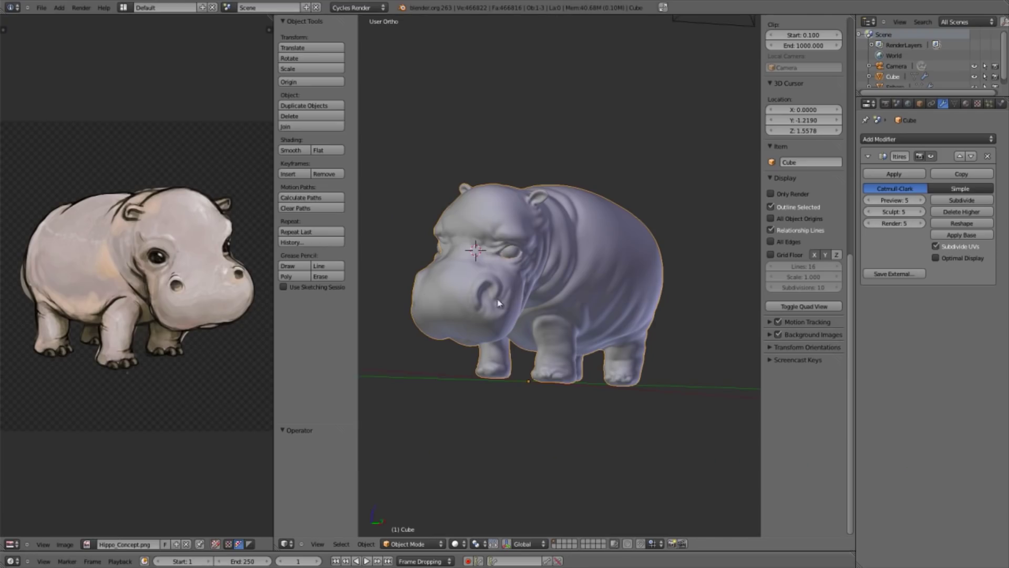
pyautogui.keyDown('ctrl'); pyautogui.moveTo(505, 281); pyautogui.dragTo(487, 355, button='middle'); pyautogui.keyUp('ctrl')
pyautogui.moveTo(457, 305); pyautogui.dragTo(515, 259, button='middle')
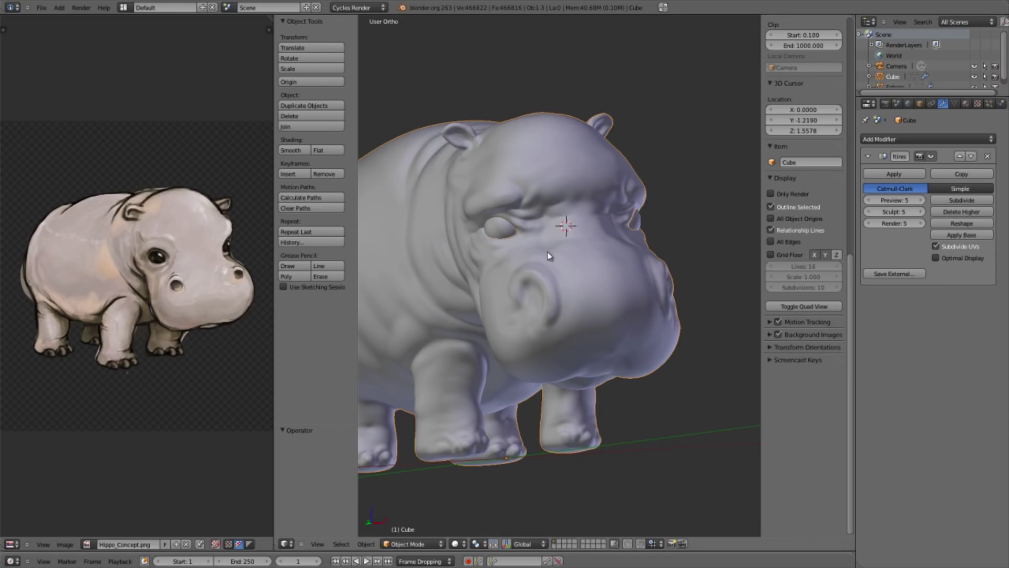
pyautogui.moveTo(536, 255); pyautogui.dragTo(550, 256, button='middle')
pyautogui.moveTo(577, 220); pyautogui.dragTo(515, 252, button='middle')
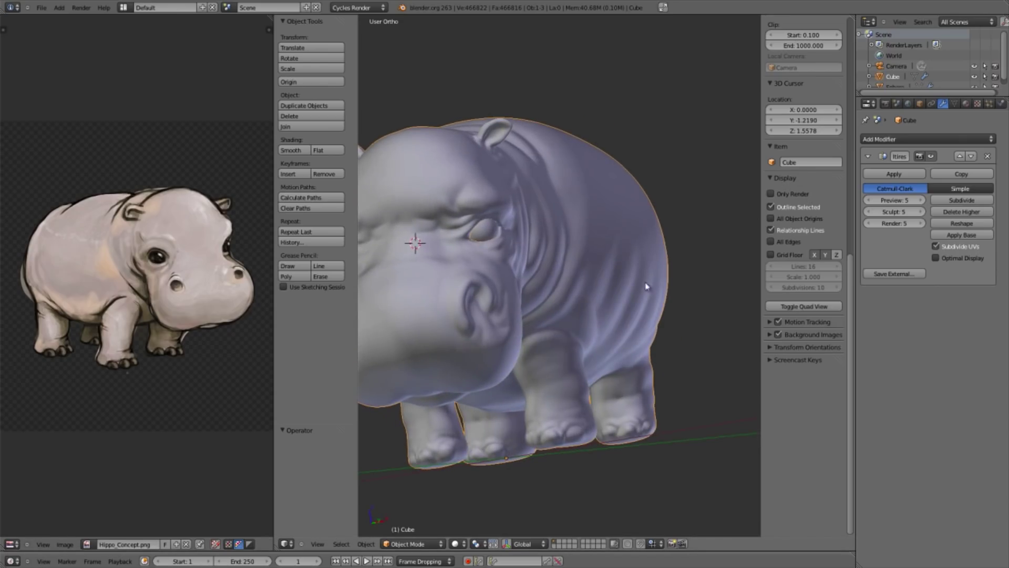
# Put the hippo into Sculpt Mode with more viewport room and set its Multires sculpt level to 4.
pyautogui.click(438, 544)
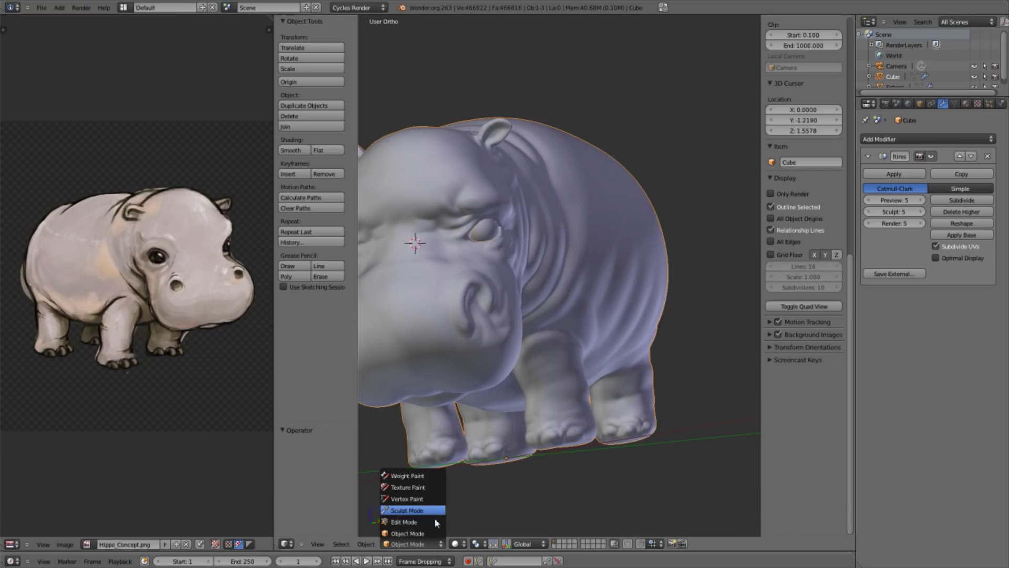
pyautogui.press('Return')
pyautogui.press('n')
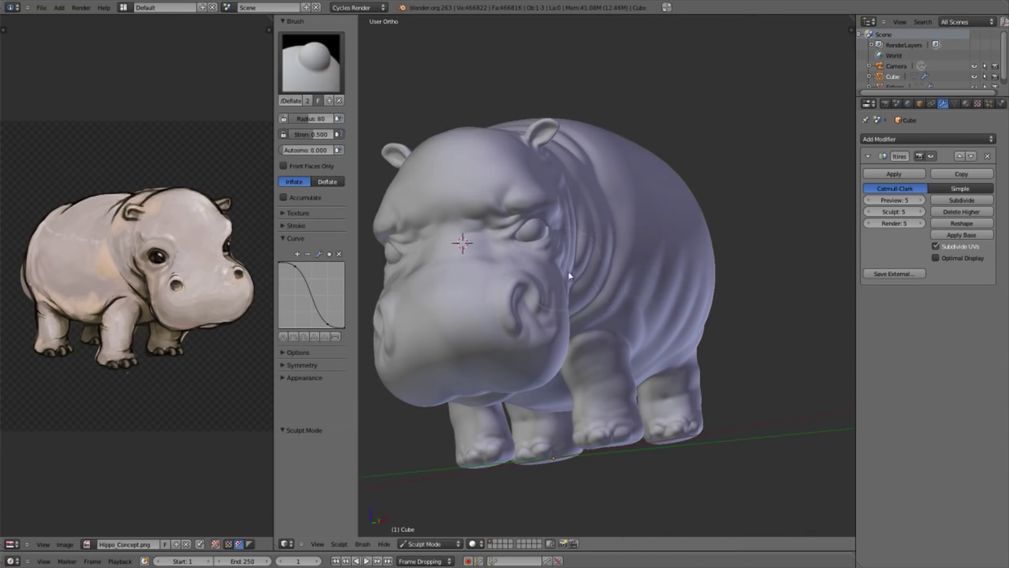
pyautogui.click(869, 211)
# Smooth away the wrinkles between the brow and the inner eye corner using the Smooth brush at radius 90.
pyautogui.scroll(3, 611, 311)
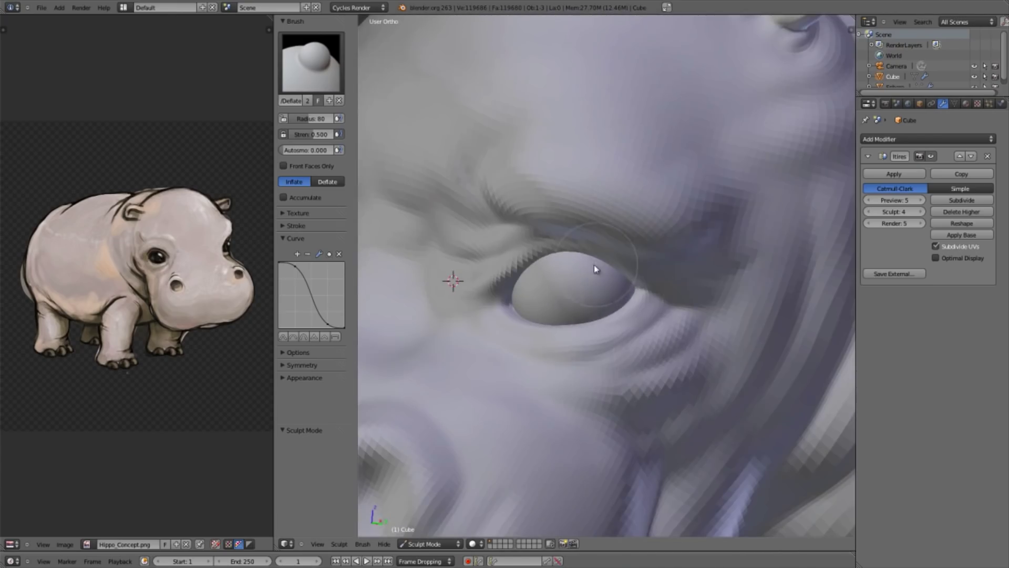
pyautogui.press('s')
pyautogui.moveTo(593, 265); pyautogui.dragTo(597, 274)
pyautogui.press('f')
pyautogui.click(512, 246)
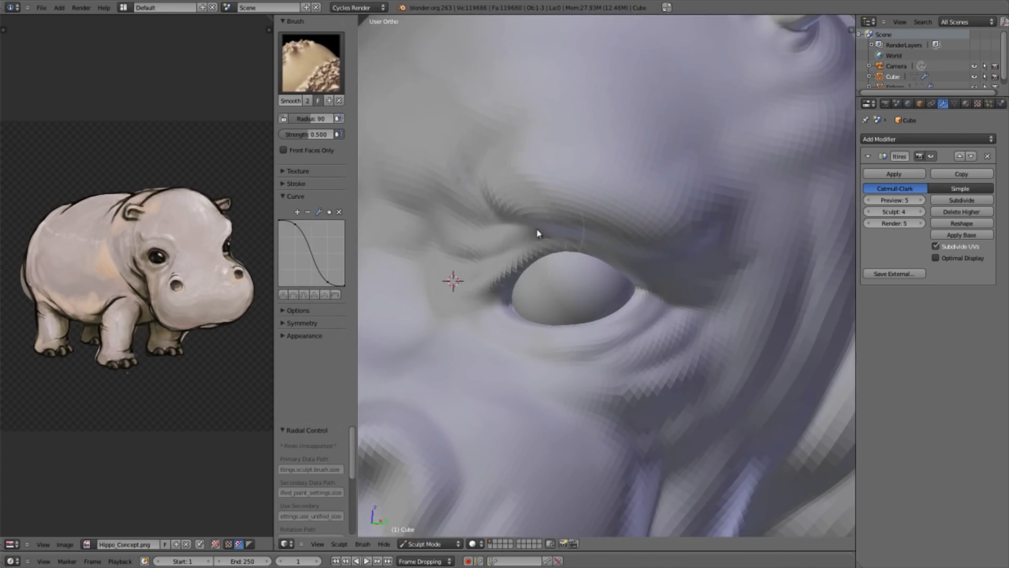
pyautogui.moveTo(547, 187); pyautogui.dragTo(449, 216)
pyautogui.moveTo(554, 197)
pyautogui.mouseDown()
pyautogui.moveTo(576, 214)
pyautogui.moveTo(513, 202)
pyautogui.mouseUp()
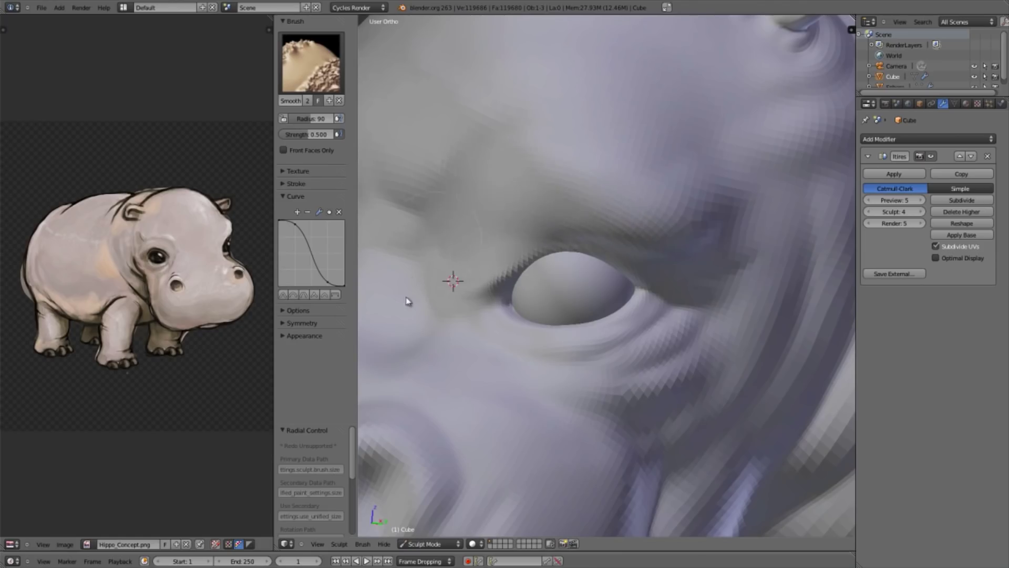
# Circle the area between the brow and the inner eye corner with a Grease Pencil stroke.
pyautogui.moveTo(644, 383)
pyautogui.mouseDown(button='middle')
pyautogui.moveTo(636, 318)
pyautogui.moveTo(573, 226)
pyautogui.moveTo(554, 293)
pyautogui.moveTo(638, 289)
pyautogui.mouseUp(button='middle')
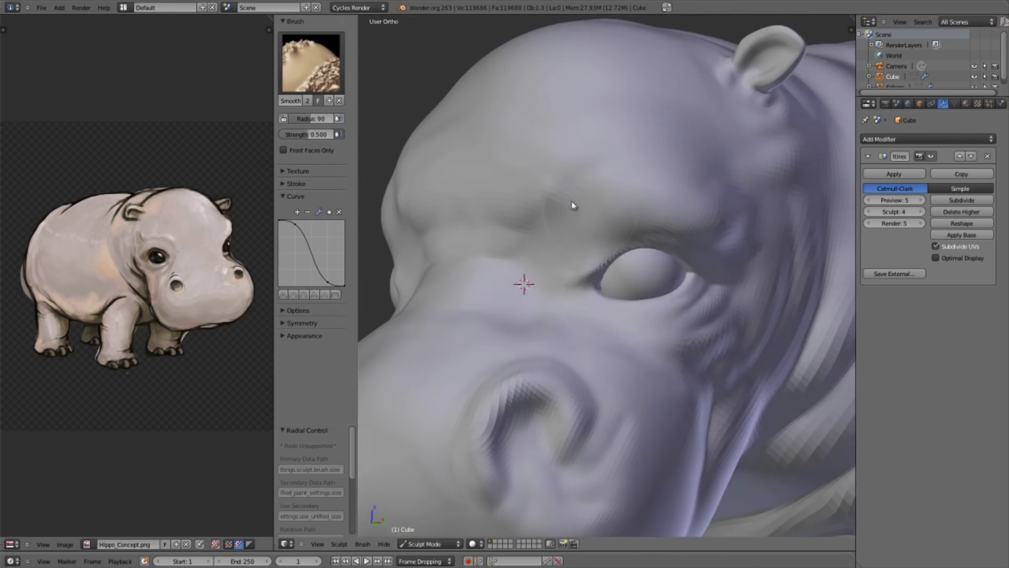
pyautogui.press('d')
pyautogui.moveTo(586, 190)
pyautogui.mouseDown()
pyautogui.moveTo(588, 295)
pyautogui.moveTo(538, 202)
pyautogui.mouseUp()
# Delete the Grease Pencil frame that holds the circle drawn beside the eye.
pyautogui.press('n')
pyautogui.click(803, 98)
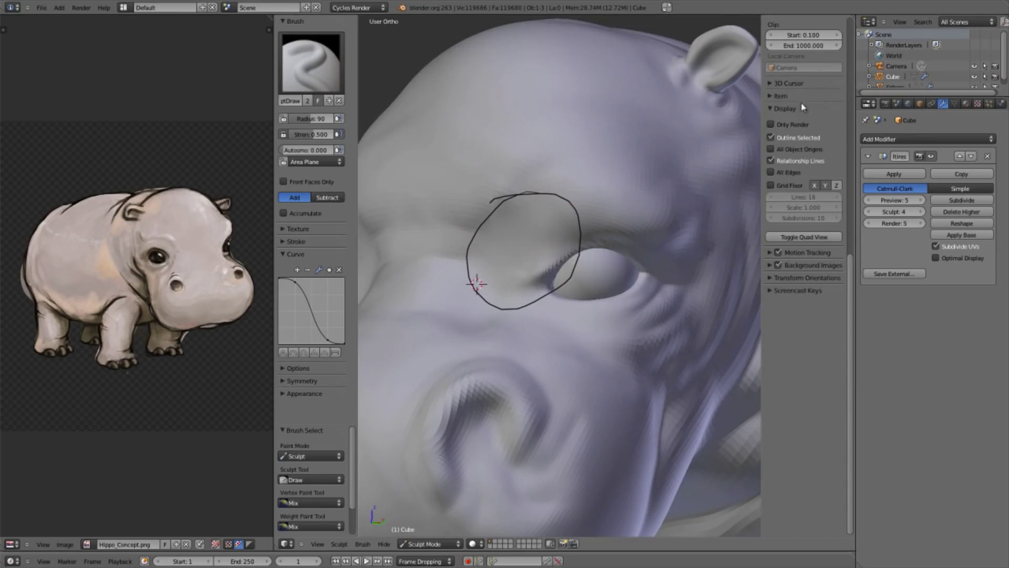
pyautogui.press('a')
pyautogui.moveTo(795, 29); pyautogui.dragTo(799, 255, button='middle')
pyautogui.press('a')
pyautogui.moveTo(801, 206); pyautogui.dragTo(804, 335, button='middle')
pyautogui.click(792, 186)
pyautogui.press('a')
pyautogui.moveTo(802, 129); pyautogui.dragTo(814, 210, button='middle')
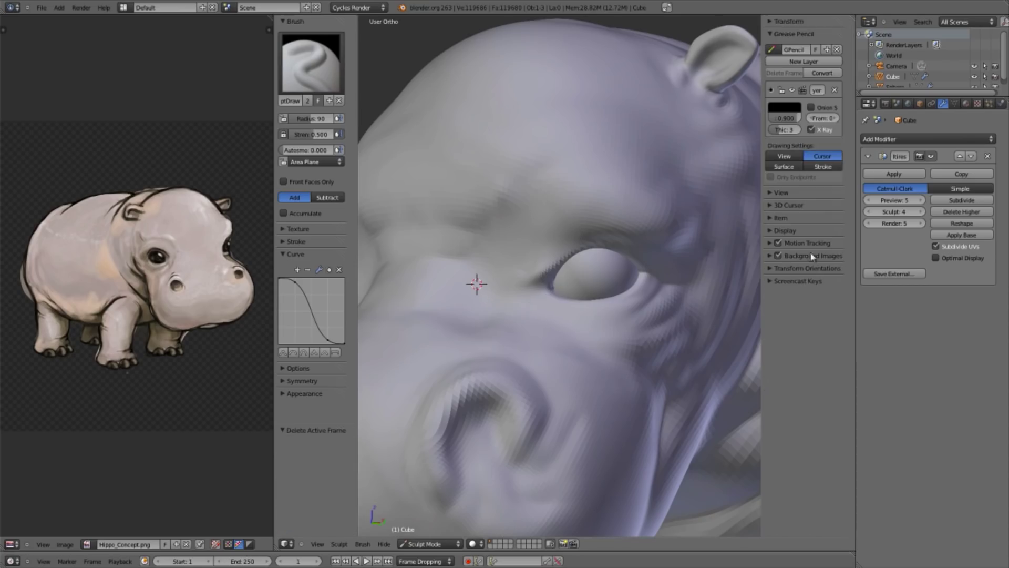
pyautogui.press('n')
# Pull the inner part of the upper eyelid outward with the Grab brush at radius 108 and a smooth falloff curve.
pyautogui.moveTo(669, 274)
pyautogui.mouseDown(button='middle')
pyautogui.moveTo(671, 315)
pyautogui.moveTo(725, 295)
pyautogui.moveTo(705, 333)
pyautogui.moveTo(586, 343)
pyautogui.moveTo(614, 284)
pyautogui.mouseUp(button='middle')
pyautogui.press('g')
pyautogui.moveTo(572, 268); pyautogui.dragTo(634, 272)
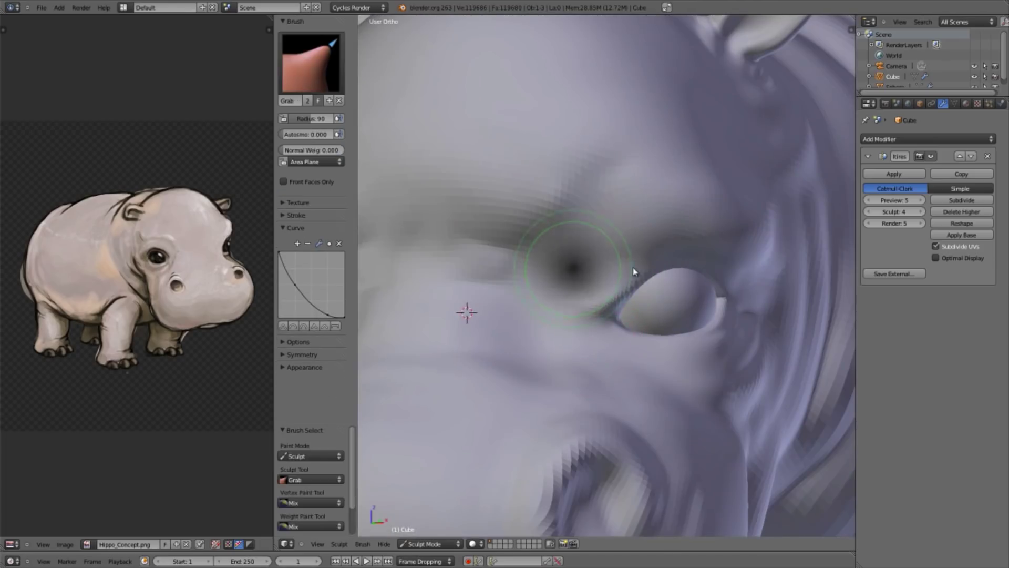
pyautogui.press('f')
pyautogui.click(589, 267)
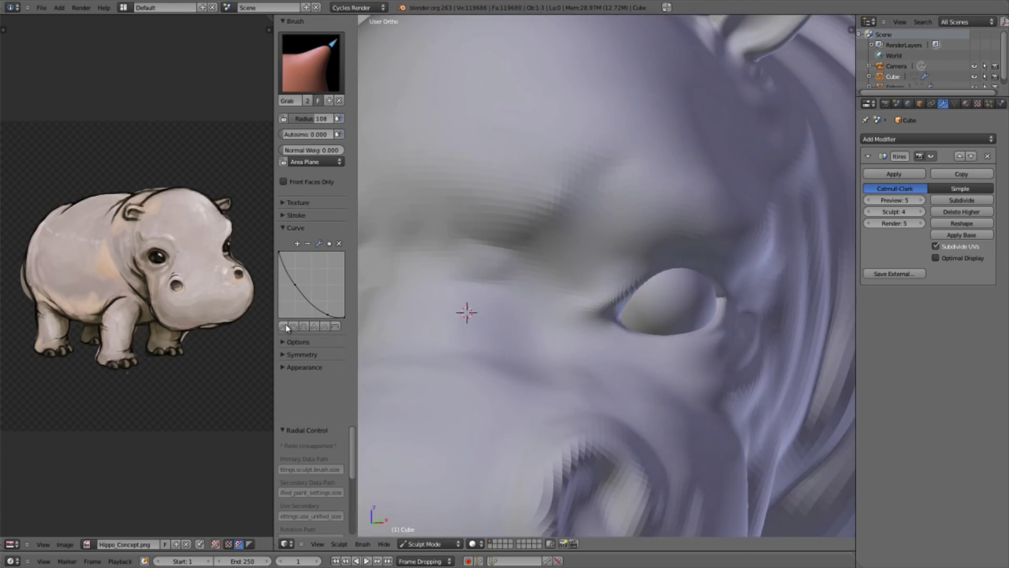
pyautogui.click(284, 326)
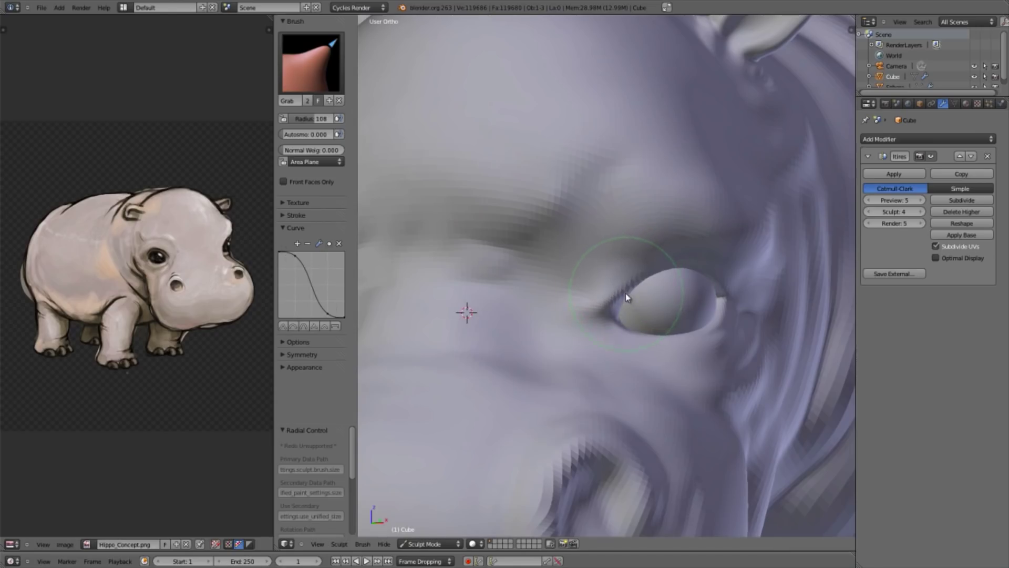
pyautogui.moveTo(623, 292); pyautogui.dragTo(653, 279)
# Trace the inner edge of the upper eyelid with Grease Pencil strokes and erase them.
pyautogui.press('d')
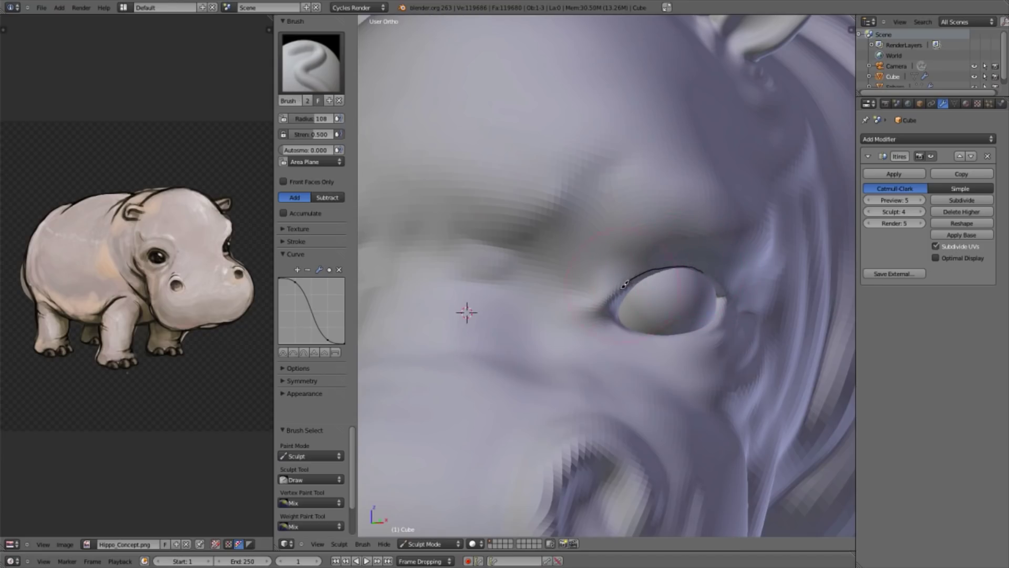
pyautogui.moveTo(621, 290); pyautogui.dragTo(611, 317)
pyautogui.moveTo(658, 270); pyautogui.dragTo(613, 323)
pyautogui.moveTo(611, 329); pyautogui.dragTo(642, 291, button='right')
# Reshape the upper eyelid over the eyeball with the Grab brush, working from a lower viewing angle.
pyautogui.press('g')
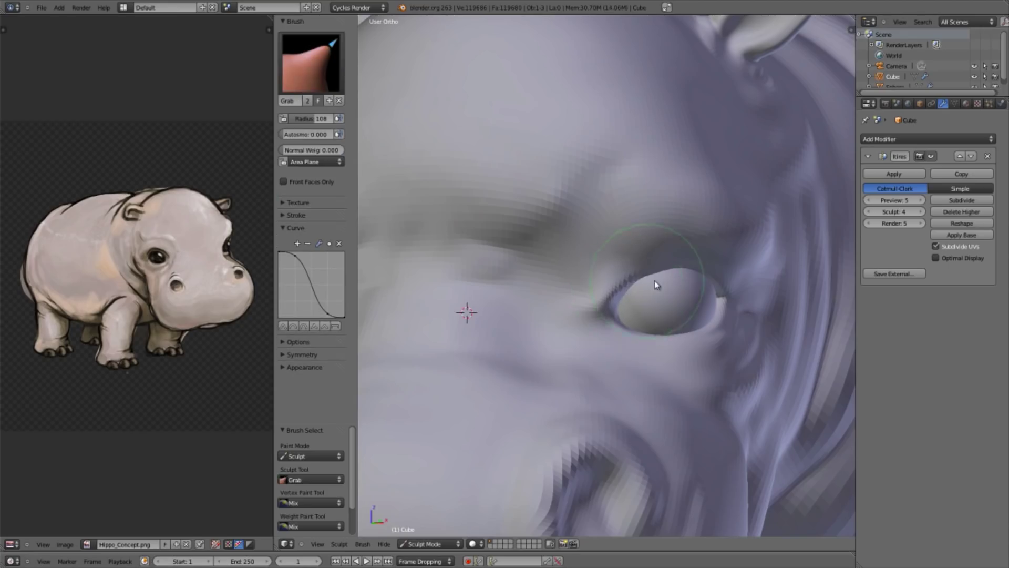
pyautogui.moveTo(661, 326)
pyautogui.mouseDown(button='middle')
pyautogui.moveTo(654, 249)
pyautogui.moveTo(639, 241)
pyautogui.mouseUp(button='middle')
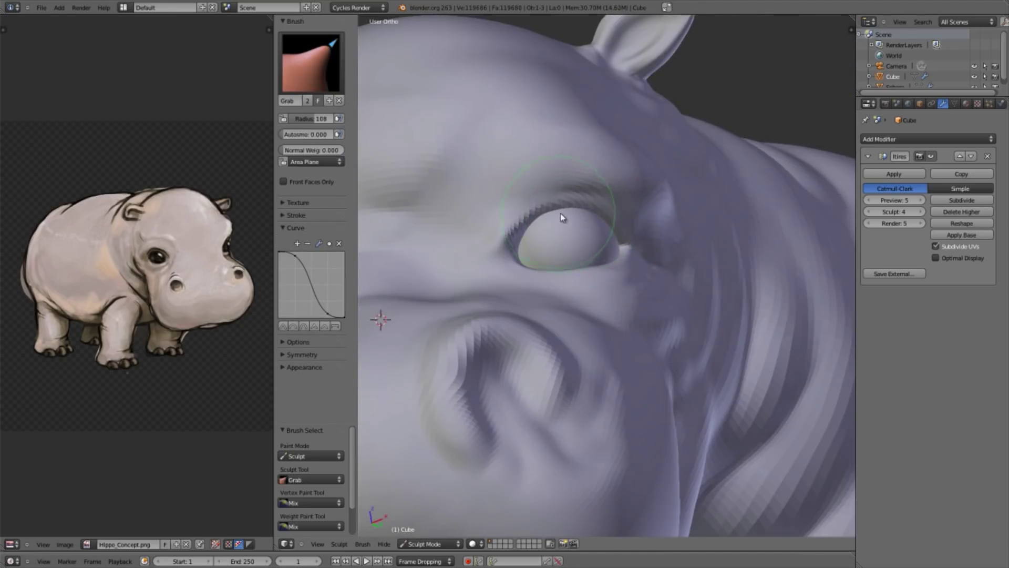
pyautogui.moveTo(558, 233); pyautogui.dragTo(586, 242)
pyautogui.moveTo(587, 245)
pyautogui.mouseDown(button='middle')
pyautogui.moveTo(628, 380)
pyautogui.moveTo(573, 193)
pyautogui.mouseUp(button='middle')
# Adjust the inner corner, outer corner and upper rim of the eye opening with small Grab strokes.
pyautogui.moveTo(558, 322)
pyautogui.mouseDown(button='middle')
pyautogui.moveTo(541, 326)
pyautogui.moveTo(531, 291)
pyautogui.mouseUp(button='middle')
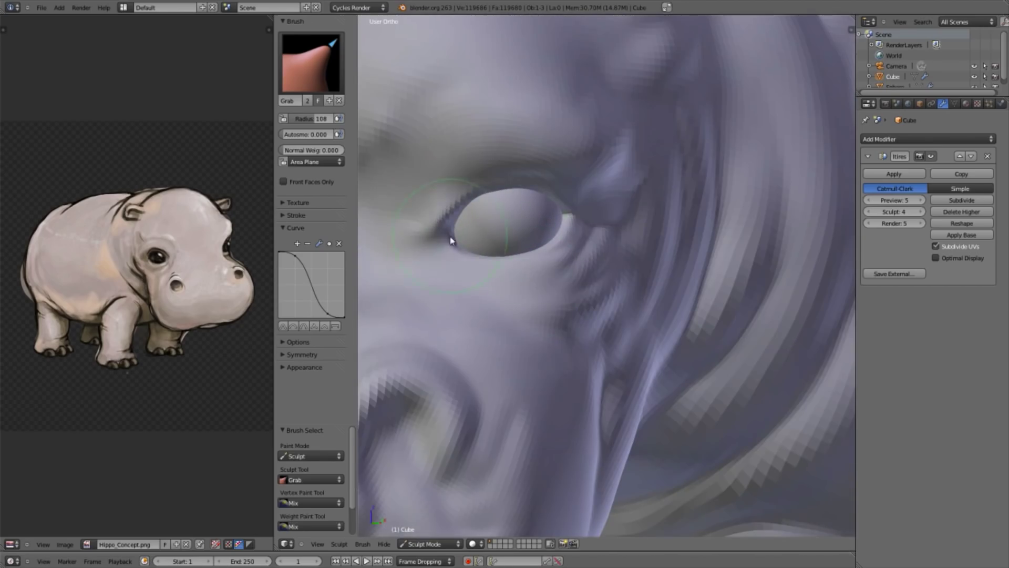
pyautogui.moveTo(447, 240); pyautogui.dragTo(462, 205)
pyautogui.moveTo(571, 210); pyautogui.dragTo(569, 214)
pyautogui.moveTo(437, 234); pyautogui.dragTo(437, 231)
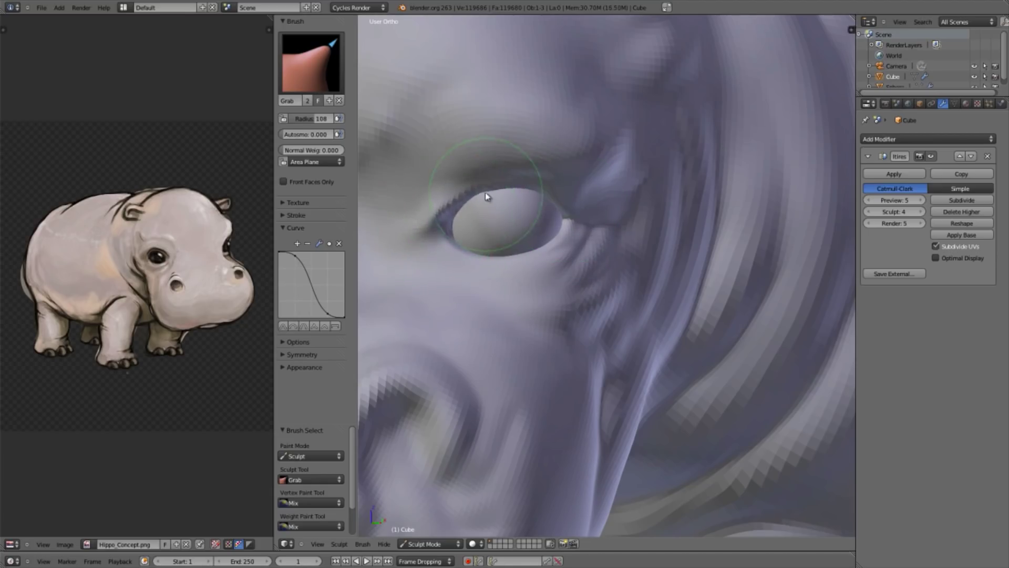
pyautogui.moveTo(485, 191); pyautogui.dragTo(485, 195)
pyautogui.moveTo(448, 228); pyautogui.dragTo(451, 234)
# Set the Grab brush radius to 134 and pull the eye area into a rounder opening.
pyautogui.moveTo(491, 291); pyautogui.dragTo(514, 275, button='middle')
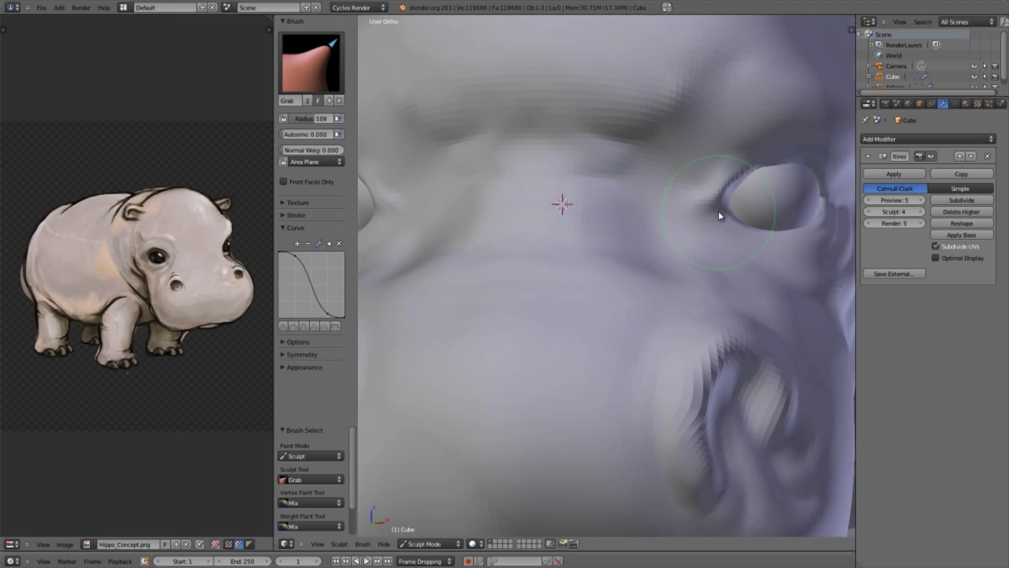
pyautogui.scroll(-4, 663, 306)
pyautogui.moveTo(664, 299); pyautogui.dragTo(598, 314, button='middle')
pyautogui.moveTo(641, 339)
pyautogui.keyDown('ctrl'); pyautogui.mouseDown(button='middle')
pyautogui.moveTo(646, 213)
pyautogui.moveTo(633, 315)
pyautogui.moveTo(590, 284)
pyautogui.moveTo(633, 324)
pyautogui.mouseUp(button='middle'); pyautogui.keyUp('ctrl')
pyautogui.scroll(4, 632, 320)
pyautogui.scroll(4, 631, 319)
pyautogui.scroll(2, 633, 324)
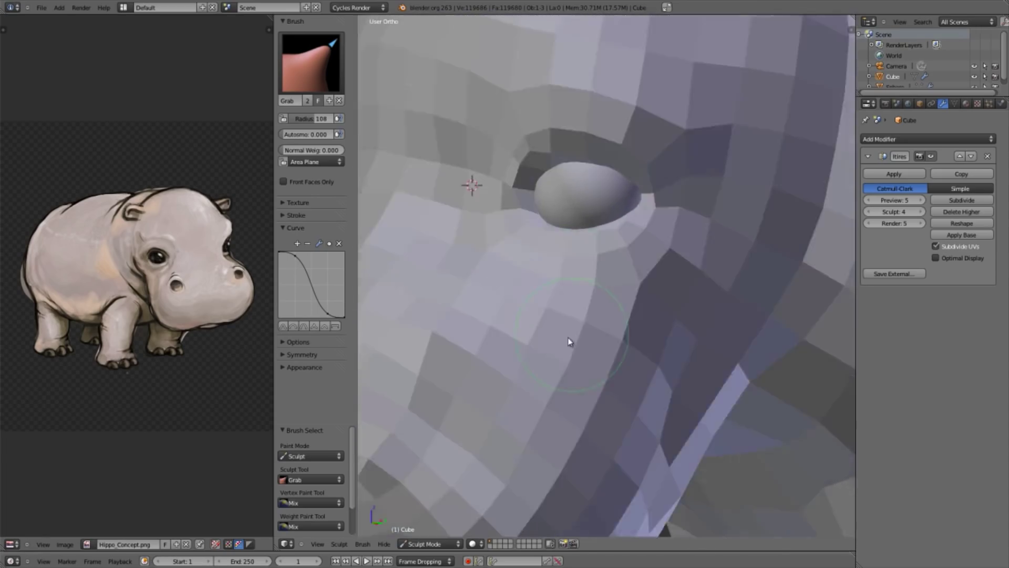
pyautogui.press('f')
pyautogui.click(590, 231)
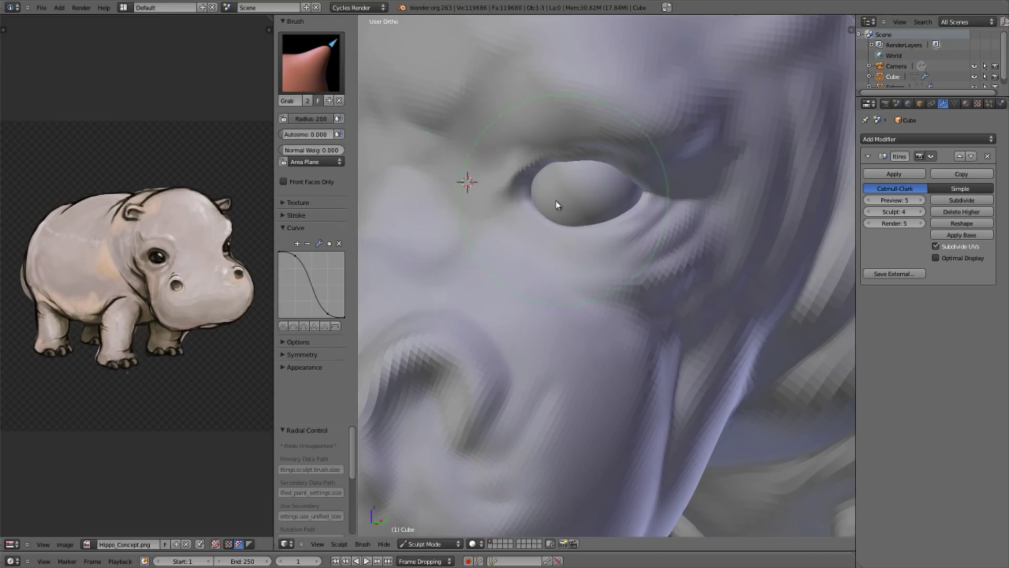
pyautogui.press('f')
pyautogui.click(540, 207)
pyautogui.moveTo(555, 230); pyautogui.dragTo(612, 221)
# Check the eyes from the front and smooth the brow above the inner eye corner with the Smooth brush at radius 95.
pyautogui.press('KP_1')
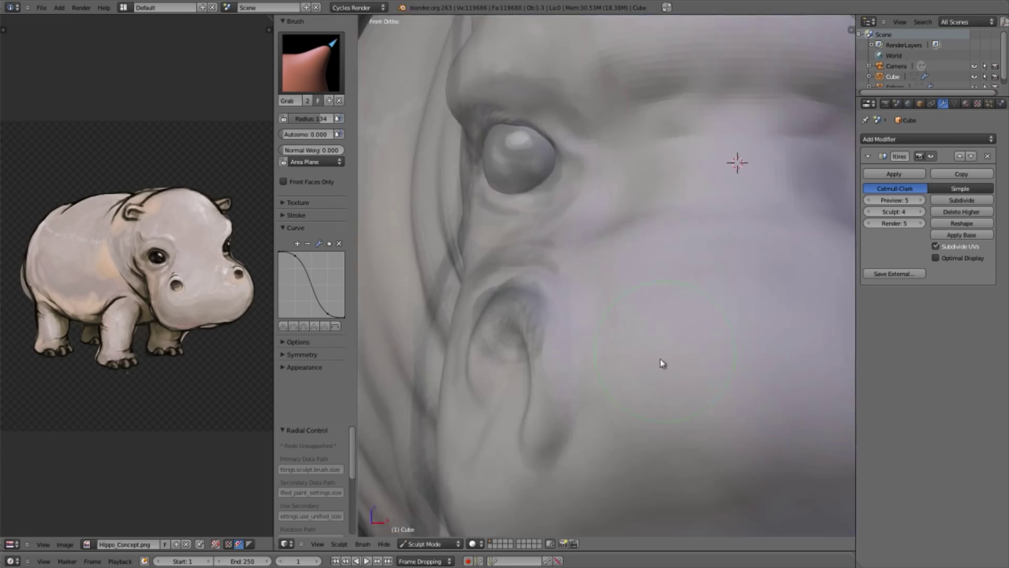
pyautogui.scroll(-4, 683, 352)
pyautogui.moveTo(716, 313)
pyautogui.keyDown('shift'); pyautogui.mouseDown(button='middle')
pyautogui.moveTo(508, 356)
pyautogui.moveTo(547, 344)
pyautogui.moveTo(691, 248)
pyautogui.moveTo(619, 286)
pyautogui.moveTo(509, 303)
pyautogui.moveTo(634, 285)
pyautogui.moveTo(608, 330)
pyautogui.mouseUp(button='middle'); pyautogui.keyUp('shift')
pyautogui.scroll(5, 632, 285)
pyautogui.press('s')
pyautogui.press('f')
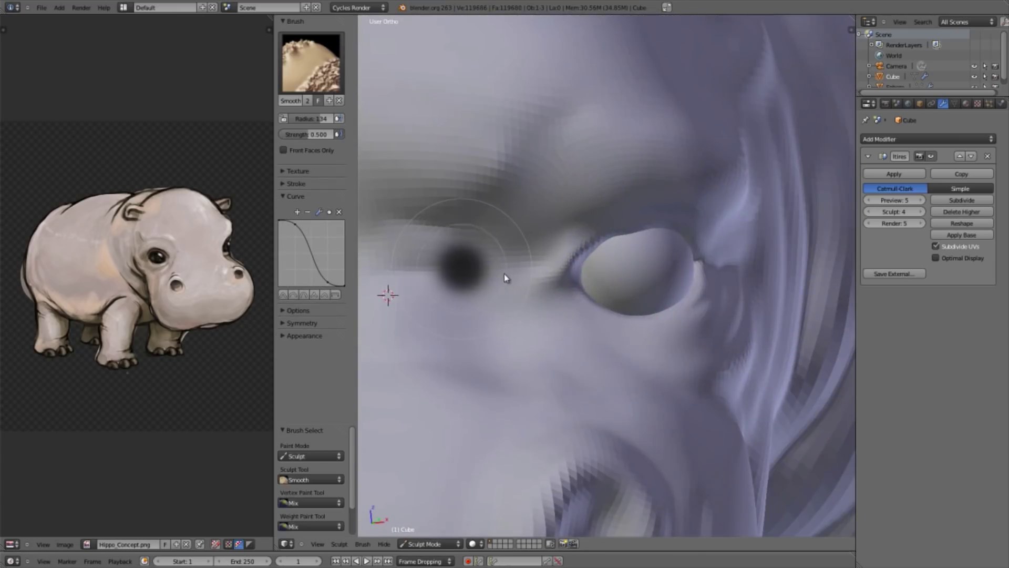
pyautogui.click(507, 274)
pyautogui.moveTo(563, 242)
pyautogui.mouseDown()
pyautogui.moveTo(550, 245)
pyautogui.moveTo(567, 212)
pyautogui.moveTo(533, 230)
pyautogui.moveTo(515, 205)
pyautogui.moveTo(509, 210)
pyautogui.moveTo(547, 136)
pyautogui.mouseUp()
# Smooth the inner brow above the eye at strength 0.519, and set the Smooth brush radius to 72.
pyautogui.scroll(-4, 580, 286)
pyautogui.moveTo(601, 264); pyautogui.dragTo(549, 275, button='middle')
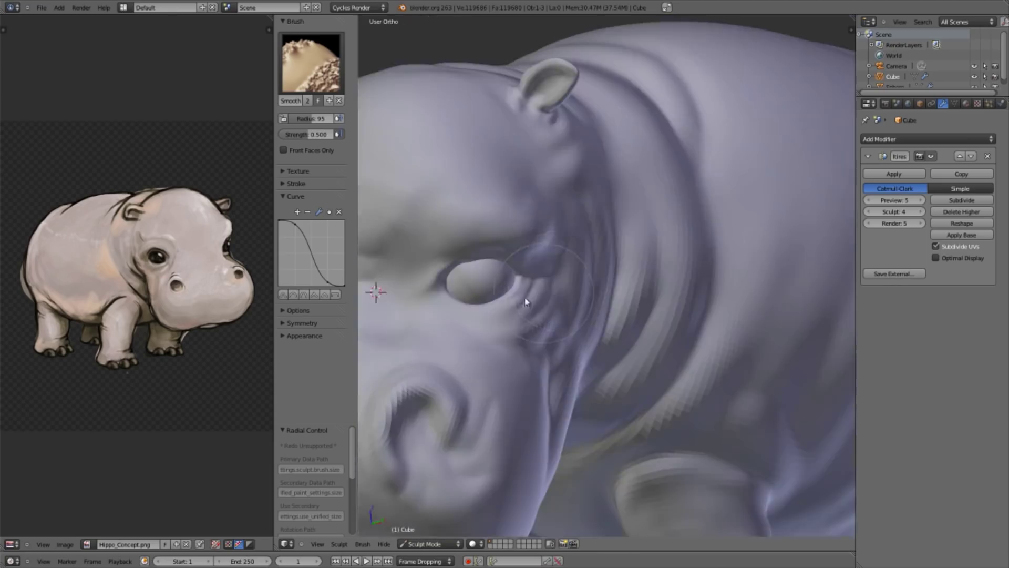
pyautogui.scroll(4, 620, 330)
pyautogui.hotkey('shift', 'f')
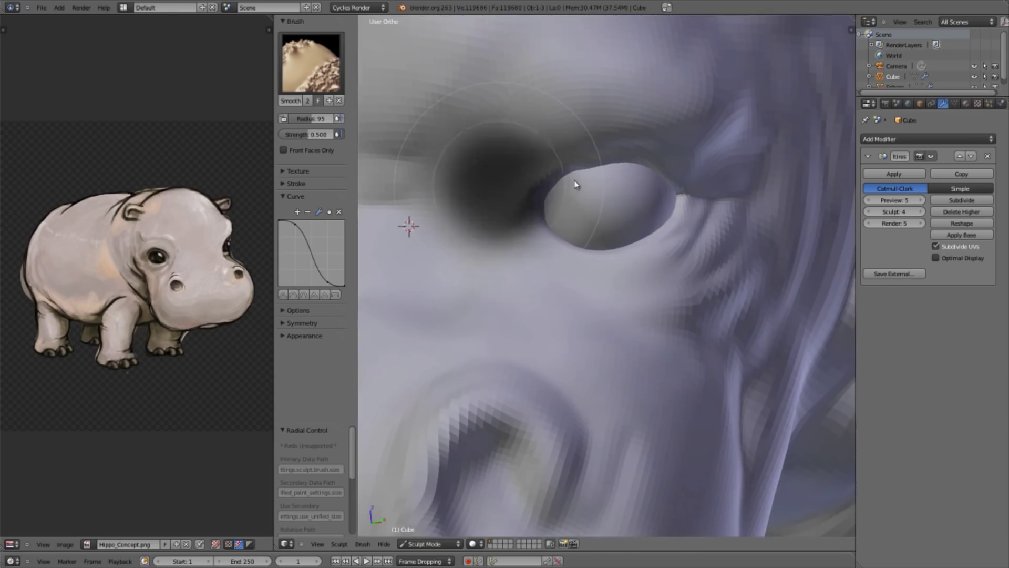
pyautogui.click(563, 190)
pyautogui.moveTo(535, 123)
pyautogui.mouseDown()
pyautogui.moveTo(545, 131)
pyautogui.moveTo(539, 144)
pyautogui.mouseUp()
pyautogui.moveTo(597, 209)
pyautogui.mouseDown(button='middle')
pyautogui.moveTo(676, 271)
pyautogui.moveTo(566, 218)
pyautogui.moveTo(596, 192)
pyautogui.mouseUp(button='middle')
pyautogui.press('f')
pyautogui.click(578, 215)
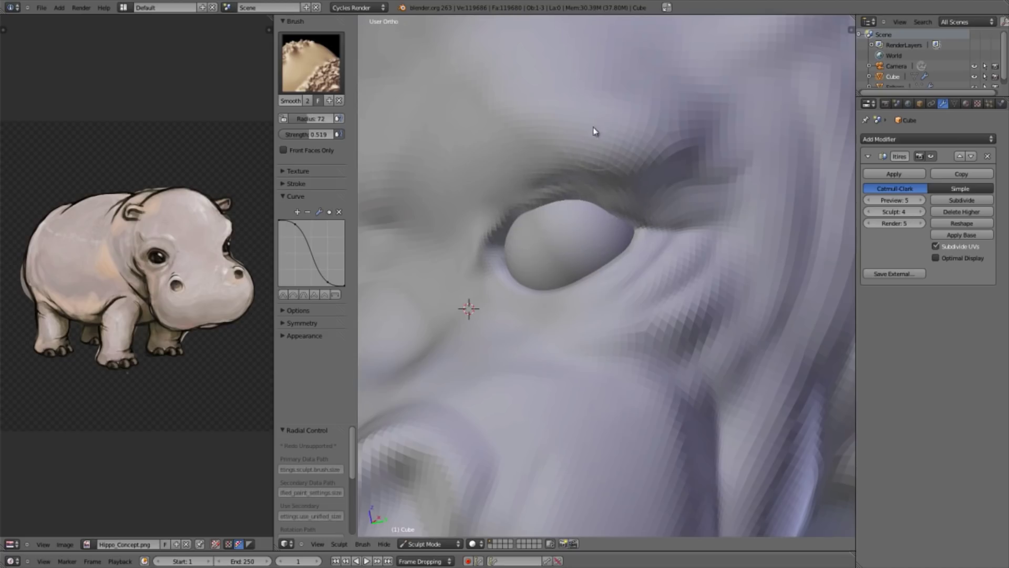
# Switch to the Inflate brush and set its radius to 90.
pyautogui.press('i')
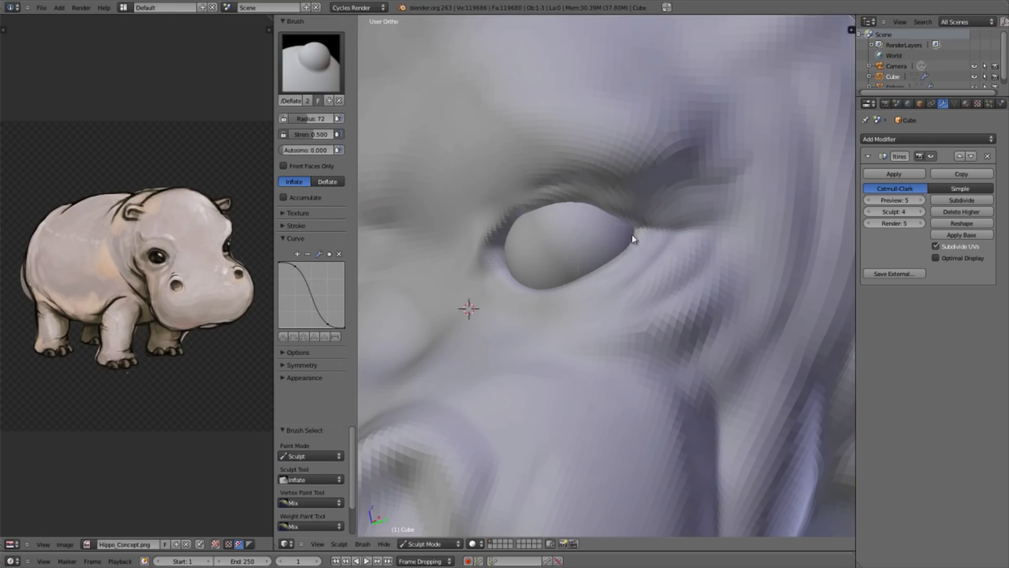
pyautogui.scroll(-4, 613, 313)
pyautogui.moveTo(613, 299); pyautogui.dragTo(735, 286, button='middle')
pyautogui.scroll(2, 735, 315)
pyautogui.keyDown('shift'); pyautogui.moveTo(809, 362); pyautogui.dragTo(576, 377, button='middle'); pyautogui.keyUp('shift')
pyautogui.moveTo(635, 329); pyautogui.dragTo(579, 288, button='middle')
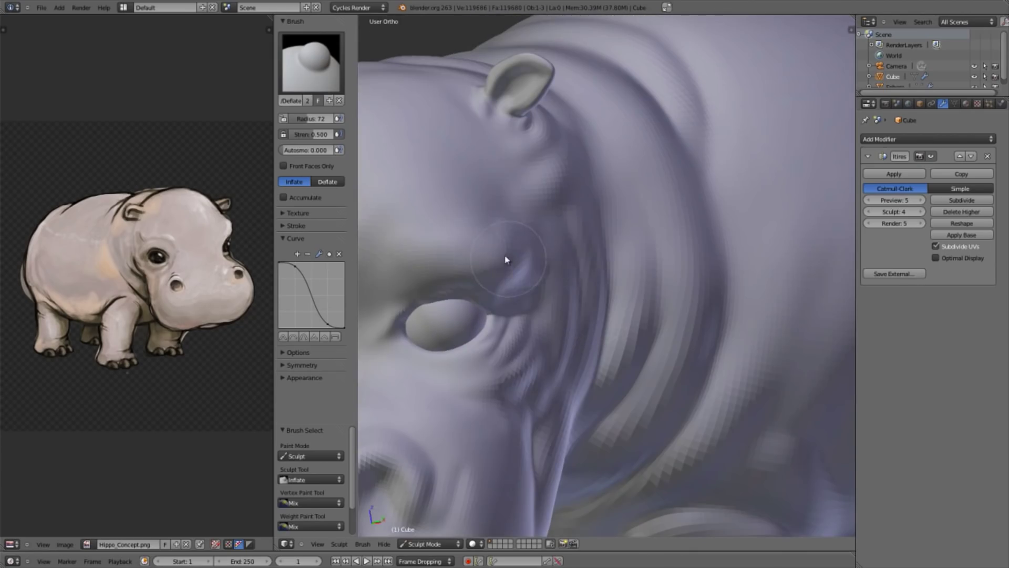
pyautogui.keyDown('shift'); pyautogui.moveTo(529, 323); pyautogui.dragTo(714, 271, button='middle'); pyautogui.keyUp('shift')
pyautogui.press('f')
pyautogui.click(689, 244)
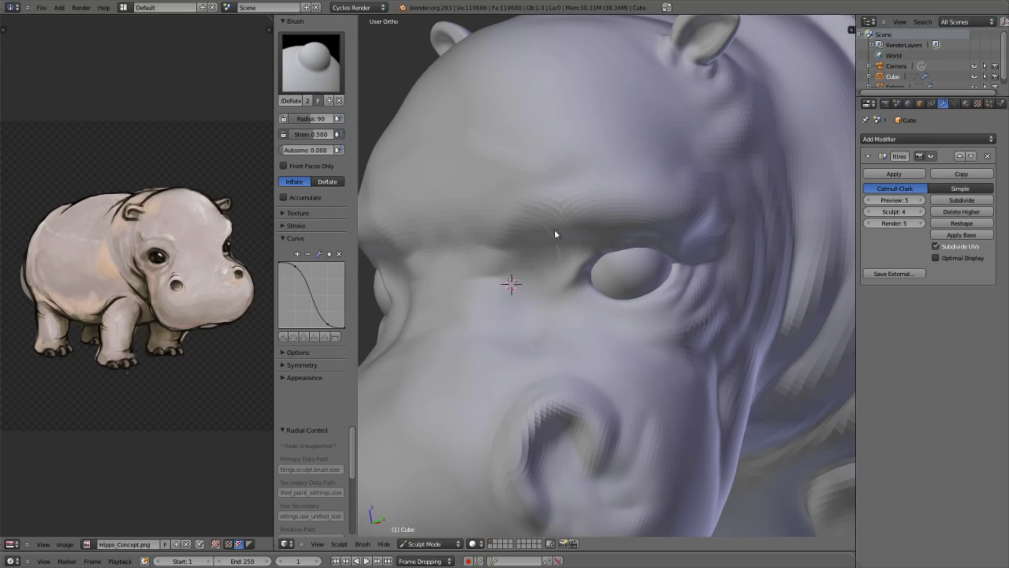
# Sketch Grease Pencil guide curves from the outer brow down beside the nose bridge, and delete them.
pyautogui.press('d')
pyautogui.moveTo(712, 235)
pyautogui.mouseDown()
pyautogui.moveTo(653, 218)
pyautogui.moveTo(591, 222)
pyautogui.moveTo(524, 248)
pyautogui.moveTo(508, 353)
pyautogui.moveTo(697, 227)
pyautogui.moveTo(669, 216)
pyautogui.moveTo(583, 251)
pyautogui.moveTo(559, 304)
pyautogui.mouseUp()
pyautogui.press('x')
pyautogui.press('n')
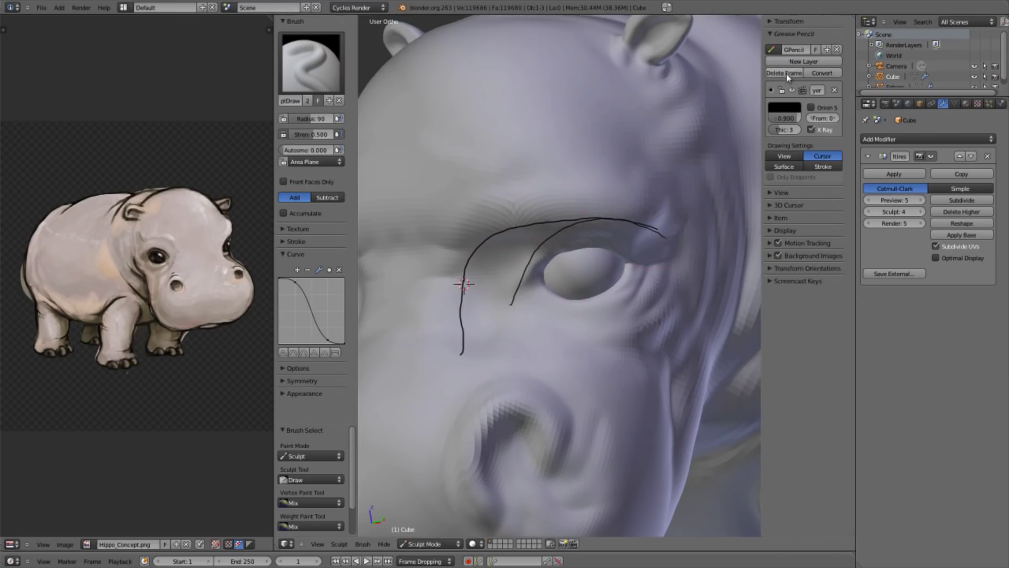
pyautogui.click(784, 73)
pyautogui.press('n')
# Examine the eyes, brow and muzzle from the front, close up and in three-quarter view.
pyautogui.keyDown('ctrl'); pyautogui.moveTo(618, 347); pyautogui.dragTo(676, 215, button='middle'); pyautogui.keyUp('ctrl')
pyautogui.press('KP_1')
pyautogui.scroll(3, 697, 269)
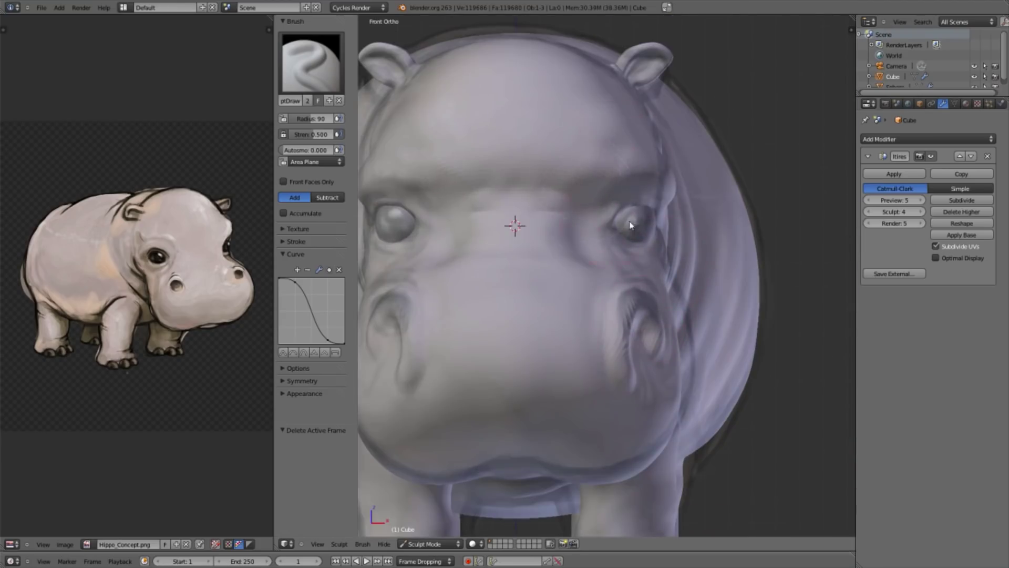
pyautogui.moveTo(639, 245); pyautogui.dragTo(661, 255, button='middle')
pyautogui.keyDown('ctrl'); pyautogui.moveTo(661, 256); pyautogui.dragTo(626, 309, button='middle'); pyautogui.keyUp('ctrl')
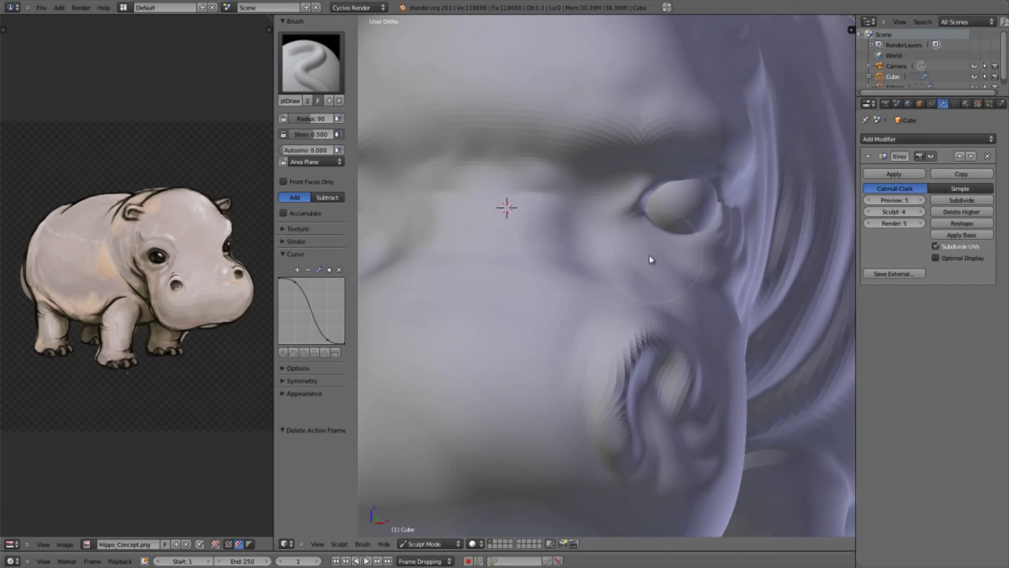
pyautogui.moveTo(629, 250)
pyautogui.mouseDown(button='middle')
pyautogui.moveTo(624, 275)
pyautogui.moveTo(668, 257)
pyautogui.moveTo(601, 219)
pyautogui.mouseUp(button='middle')
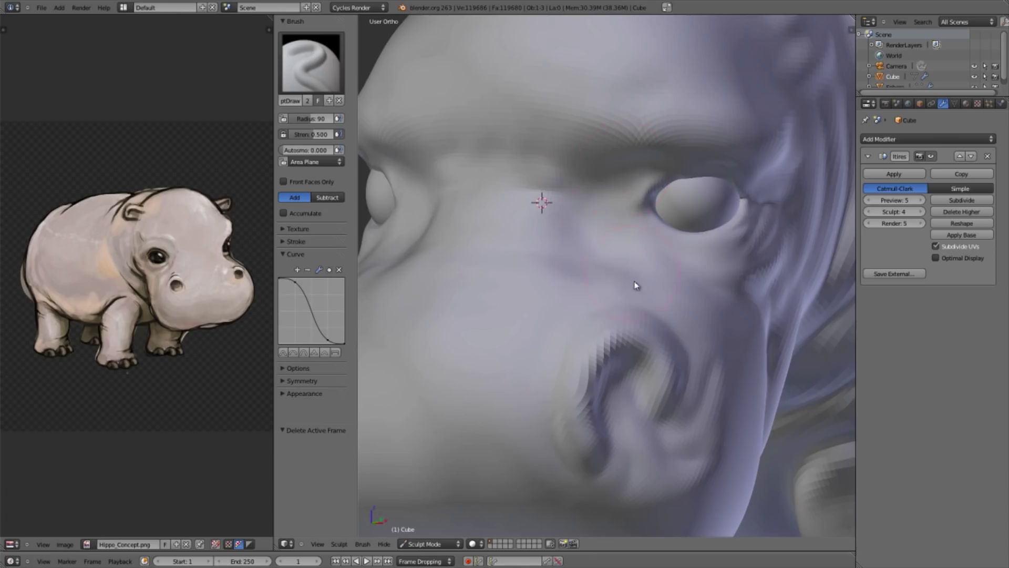
pyautogui.scroll(-8, 652, 294)
pyautogui.scroll(2, 584, 272)
pyautogui.scroll(3, 584, 272)
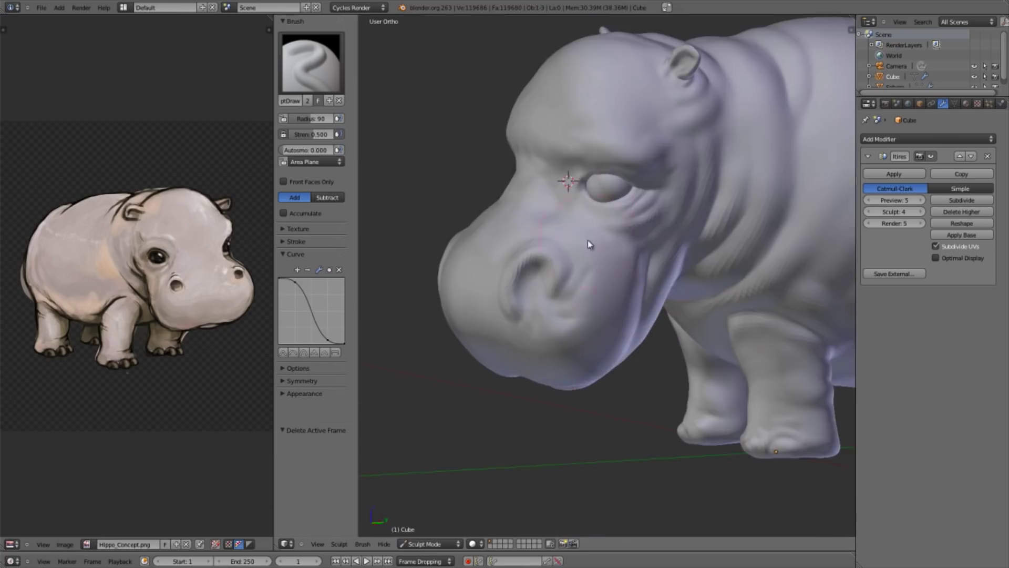
# Undo the last edit and check the hippo's head from the front and both sides.
pyautogui.scroll(3, 594, 262)
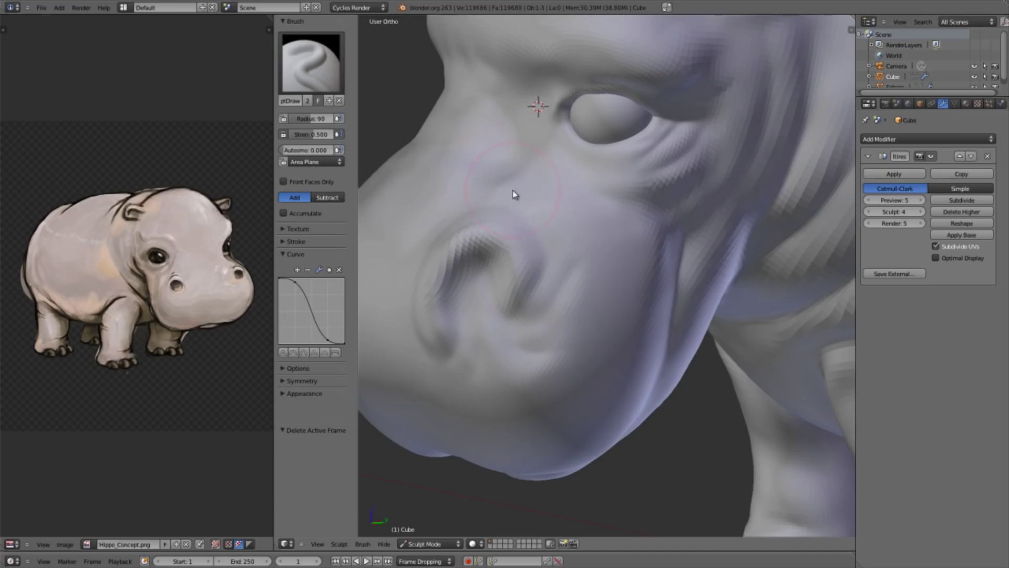
pyautogui.hotkey('ctrl', 'z')
pyautogui.scroll(-5, 598, 275)
pyautogui.press('KP_1')
pyautogui.moveTo(614, 243); pyautogui.dragTo(687, 234, button='middle')
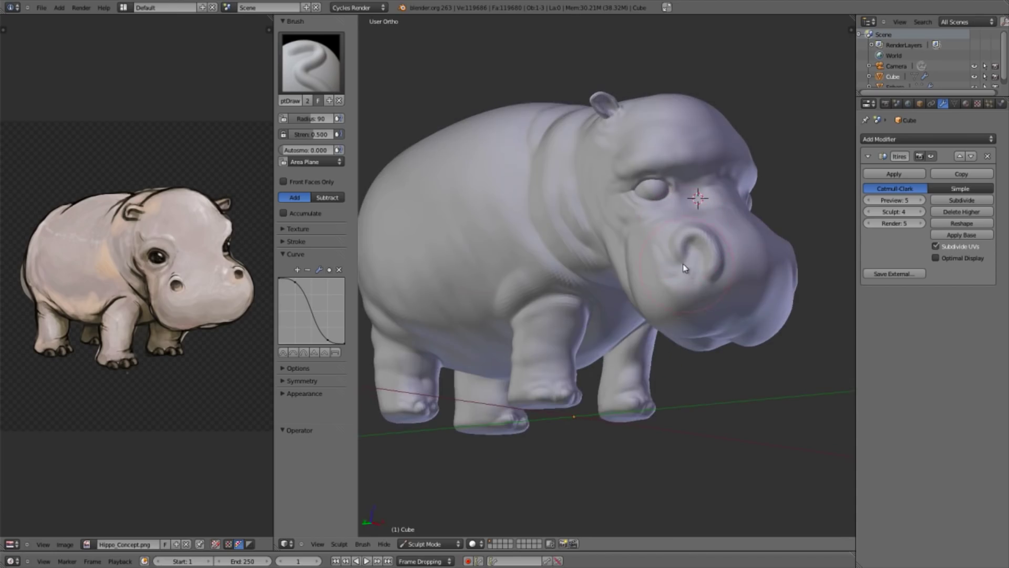
pyautogui.moveTo(601, 282); pyautogui.dragTo(516, 308, button='middle')
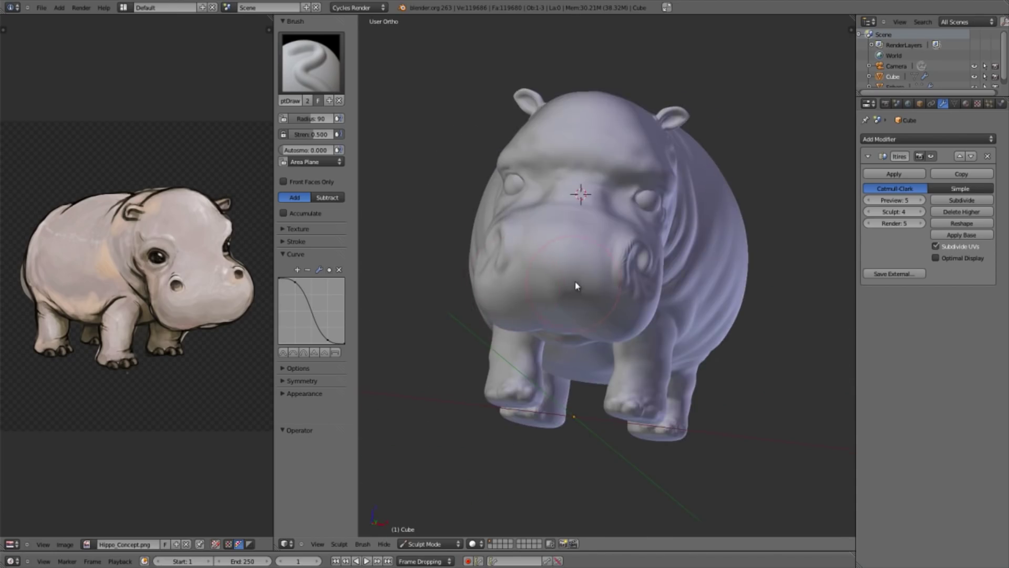
pyautogui.moveTo(577, 286); pyautogui.dragTo(547, 299, button='middle')
# Switch to the Crease brush for the fold above the eye and set its radius to 81.
pyautogui.scroll(8, 671, 302)
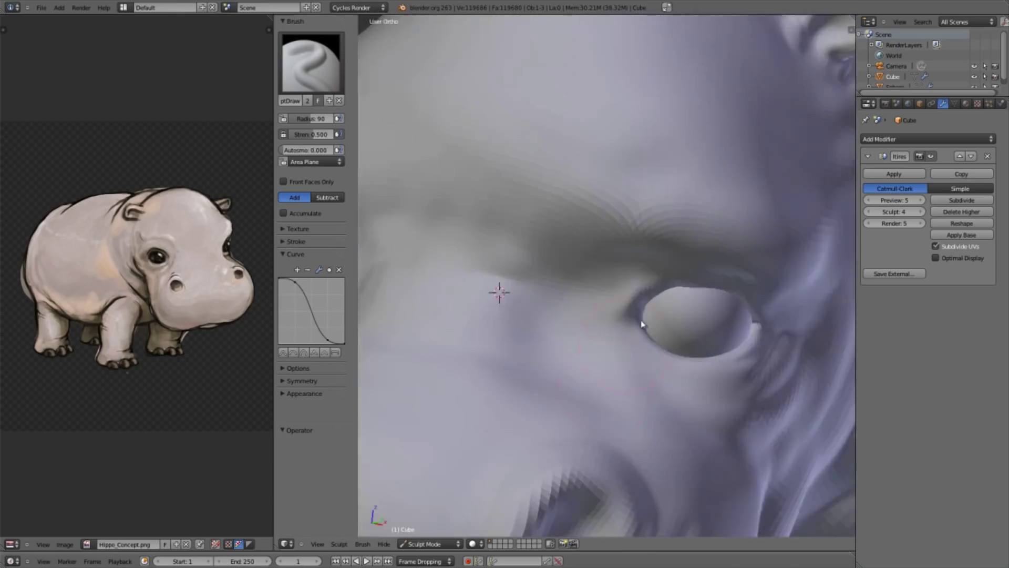
pyautogui.scroll(1, 638, 327)
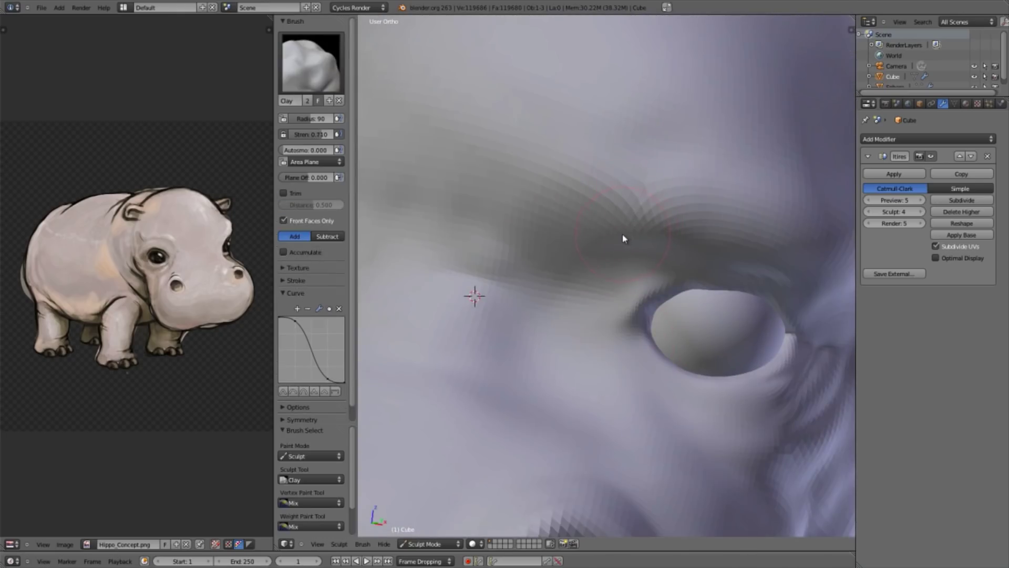
pyautogui.hotkey('shift', 'c')
pyautogui.press('f')
pyautogui.click(622, 269)
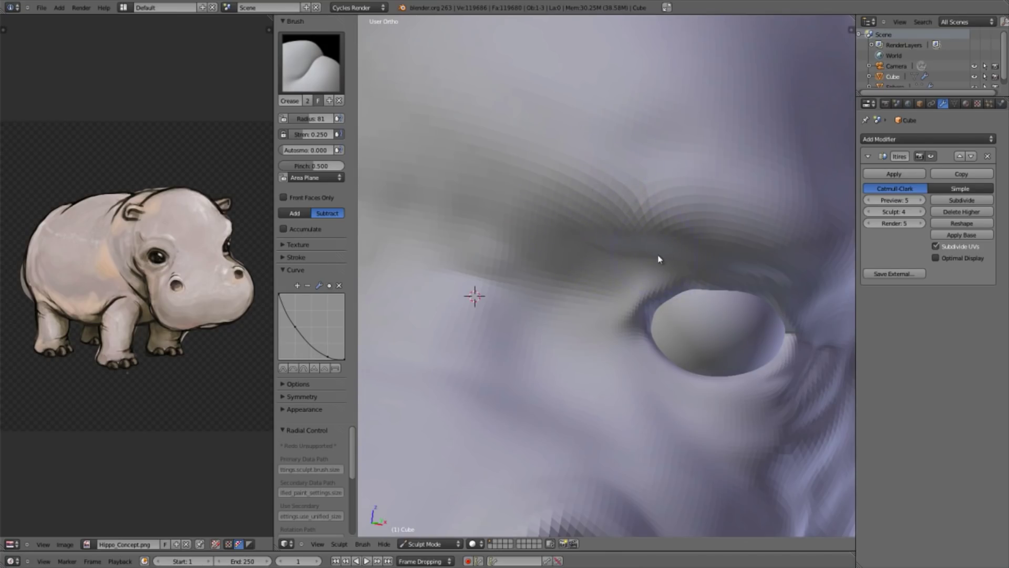
# Sketch short Grease Pencil guide curves around the inner end of the brow, and delete them.
pyautogui.keyDown('ctrl'); pyautogui.moveTo(642, 179); pyautogui.dragTo(630, 363, button='middle'); pyautogui.keyUp('ctrl')
pyautogui.moveTo(631, 363); pyautogui.dragTo(675, 340, button='middle')
pyautogui.press('d')
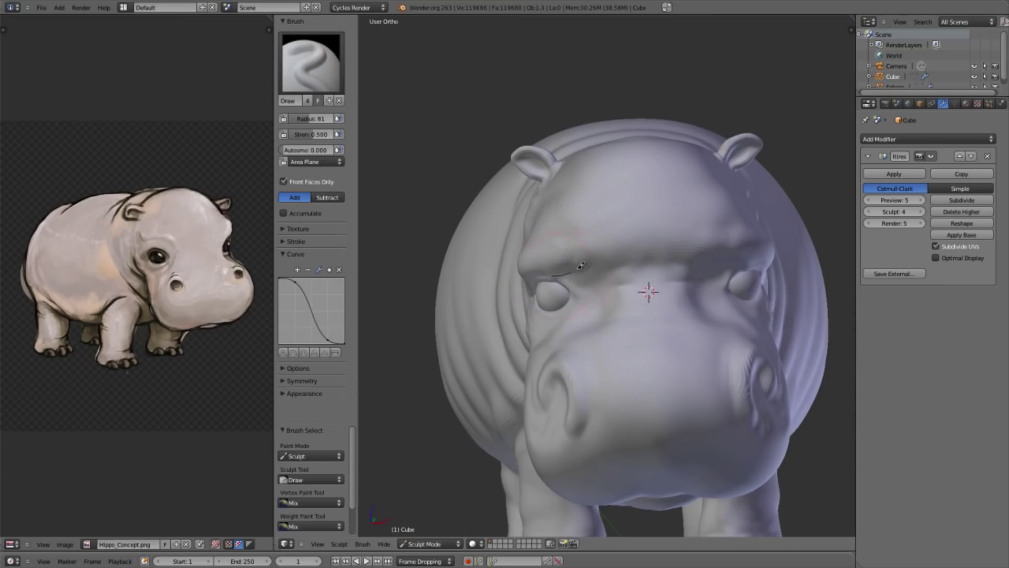
pyautogui.moveTo(590, 230)
pyautogui.mouseDown()
pyautogui.moveTo(564, 277)
pyautogui.moveTo(597, 233)
pyautogui.mouseUp()
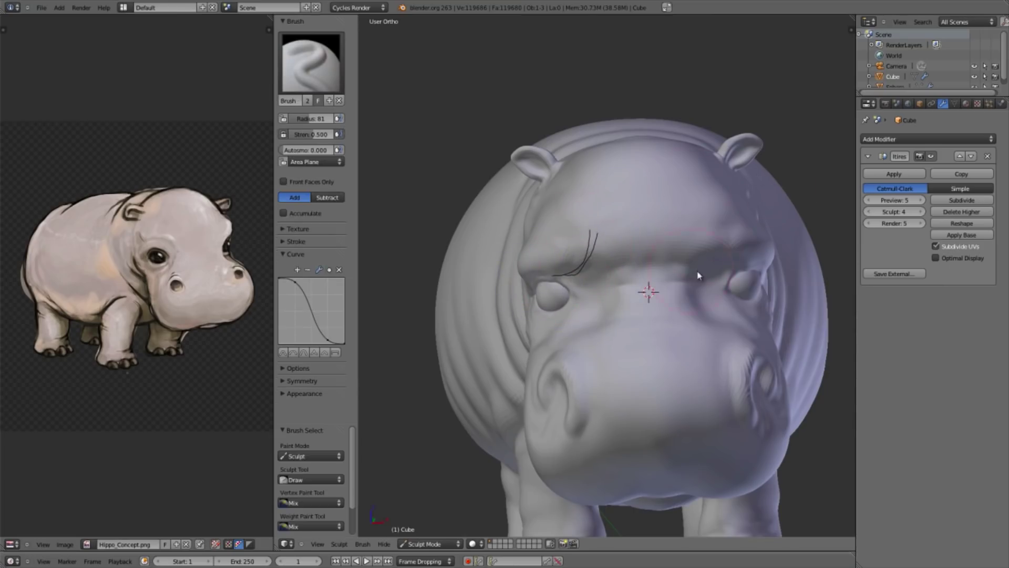
pyautogui.press('n')
pyautogui.click(791, 75)
pyautogui.press('n')
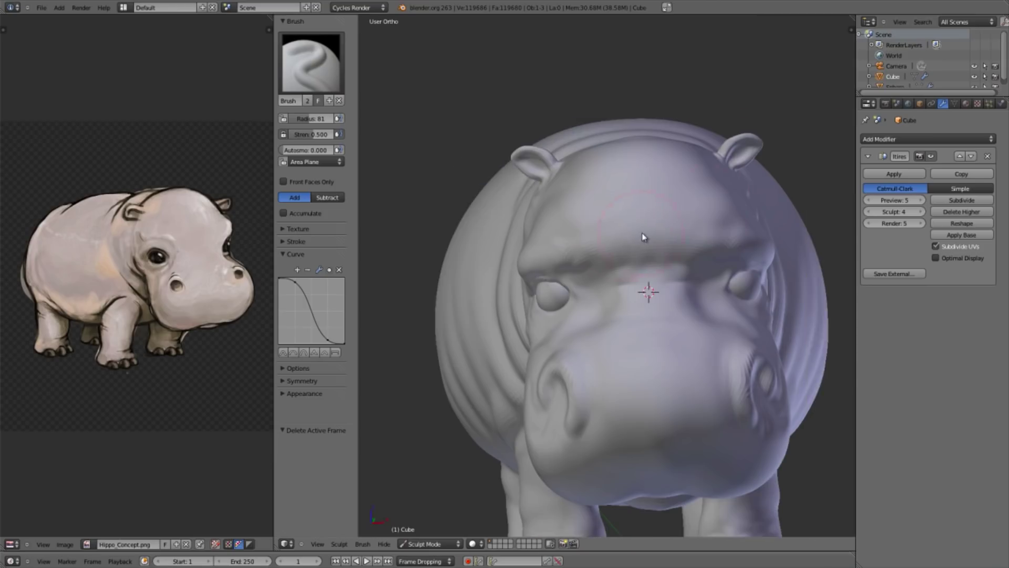
# Maximize the 3D view on the eye area and set the brush radius to 43.
pyautogui.hotkey('shift', 'space')
pyautogui.moveTo(687, 266); pyautogui.dragTo(625, 256, button='middle')
pyautogui.scroll(2, 550, 313)
pyautogui.press('f')
pyautogui.click(472, 247)
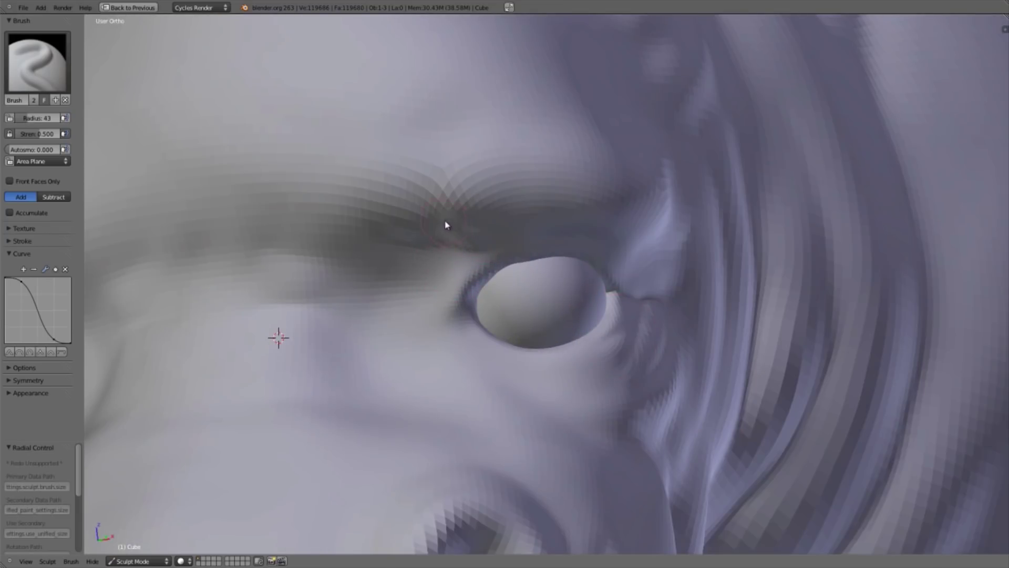
# Carve the fold between the brow and the upper eyelid with the Crease brush at strength 0.250.
pyautogui.hotkey('shift', 'c')
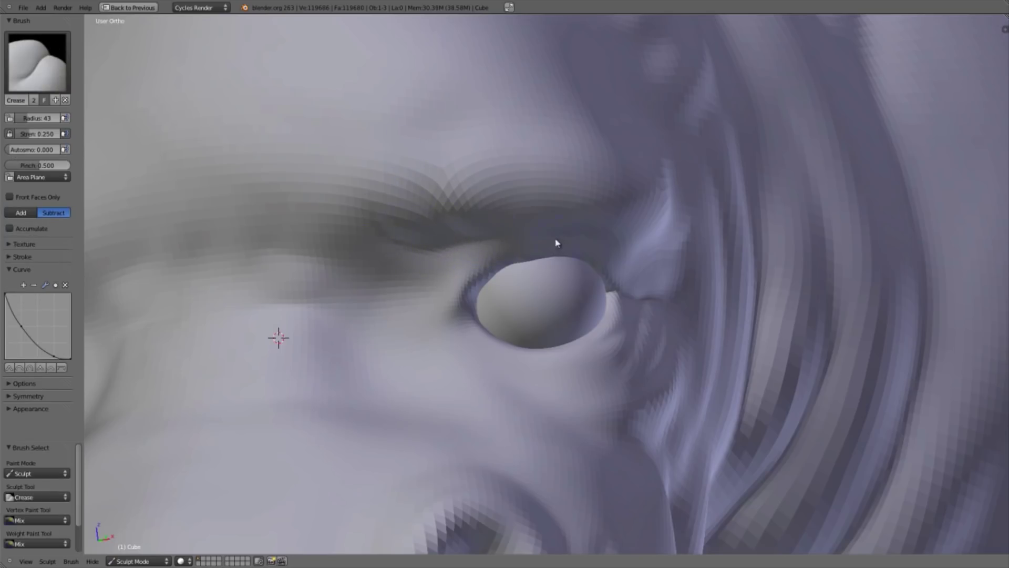
pyautogui.moveTo(555, 240)
pyautogui.mouseDown(button='middle')
pyautogui.moveTo(579, 221)
pyautogui.moveTo(652, 223)
pyautogui.mouseUp(button='middle')
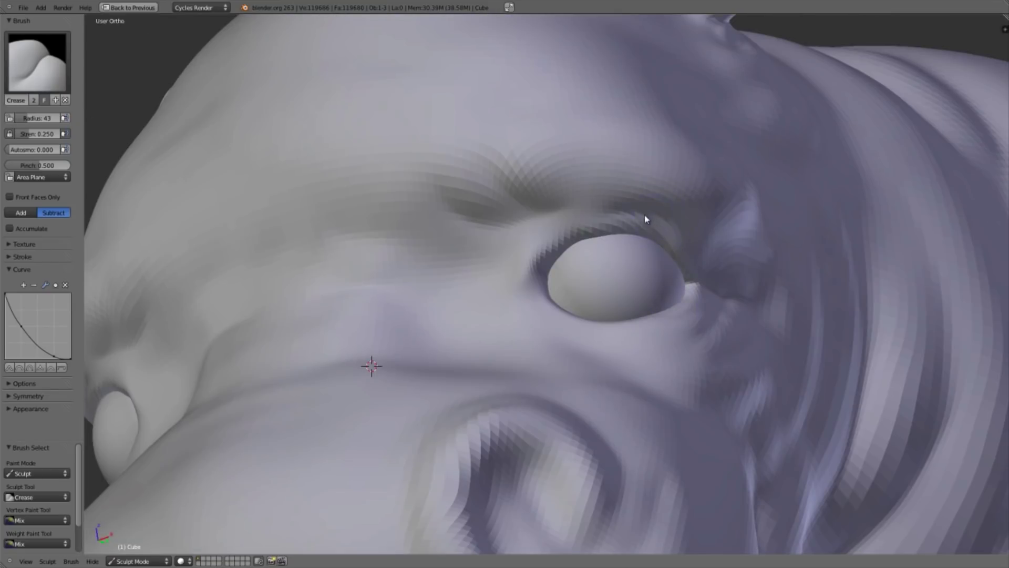
pyautogui.moveTo(610, 213); pyautogui.dragTo(576, 214)
pyautogui.moveTo(640, 214)
pyautogui.mouseDown()
pyautogui.moveTo(482, 222)
pyautogui.moveTo(419, 198)
pyautogui.mouseUp()
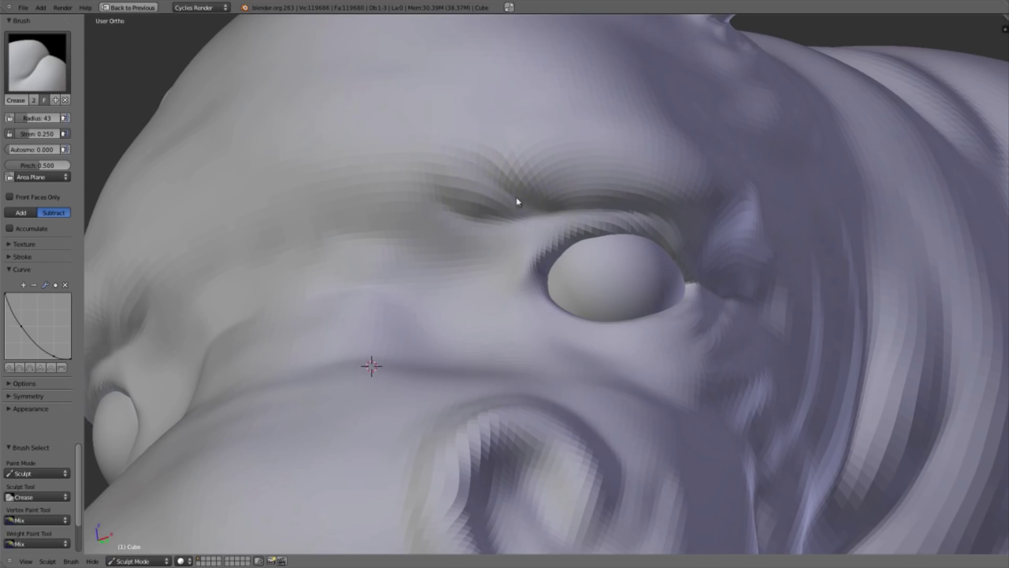
pyautogui.moveTo(657, 214); pyautogui.dragTo(477, 241, button='middle')
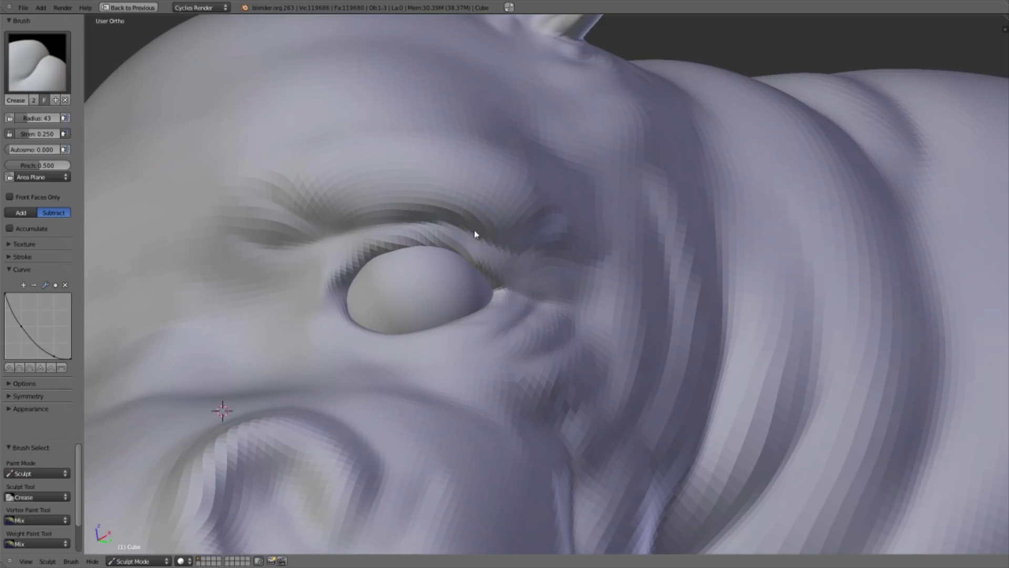
# Examine the creased brow and eyes from the side, from a distance and from the front.
pyautogui.scroll(-6, 483, 346)
pyautogui.moveTo(495, 299); pyautogui.dragTo(514, 459, button='middle')
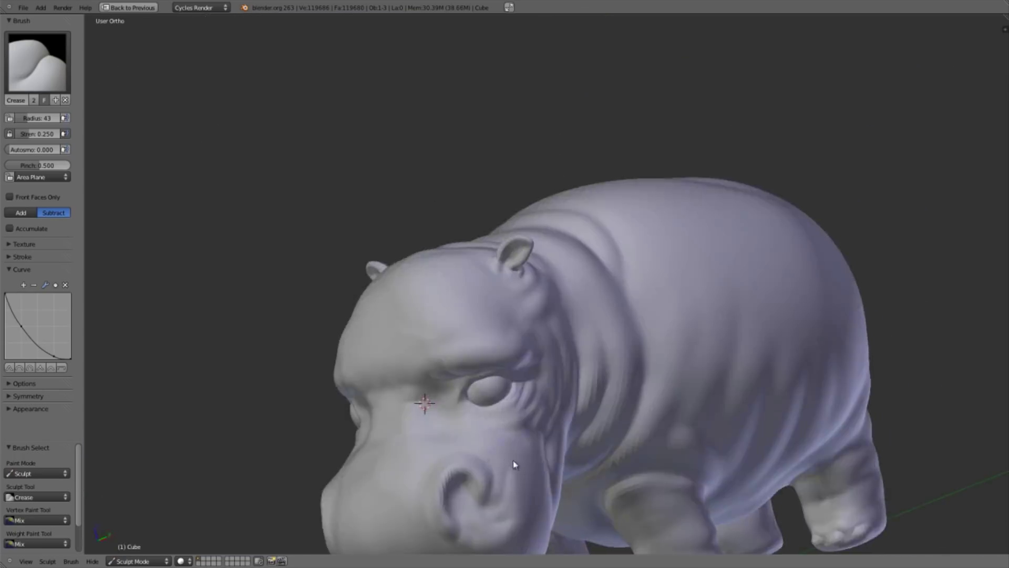
pyautogui.moveTo(448, 400); pyautogui.dragTo(506, 350, button='middle')
pyautogui.keyDown('ctrl'); pyautogui.moveTo(606, 377); pyautogui.dragTo(738, 250, button='middle'); pyautogui.keyUp('ctrl')
pyautogui.moveTo(745, 285); pyautogui.dragTo(631, 333, button='middle')
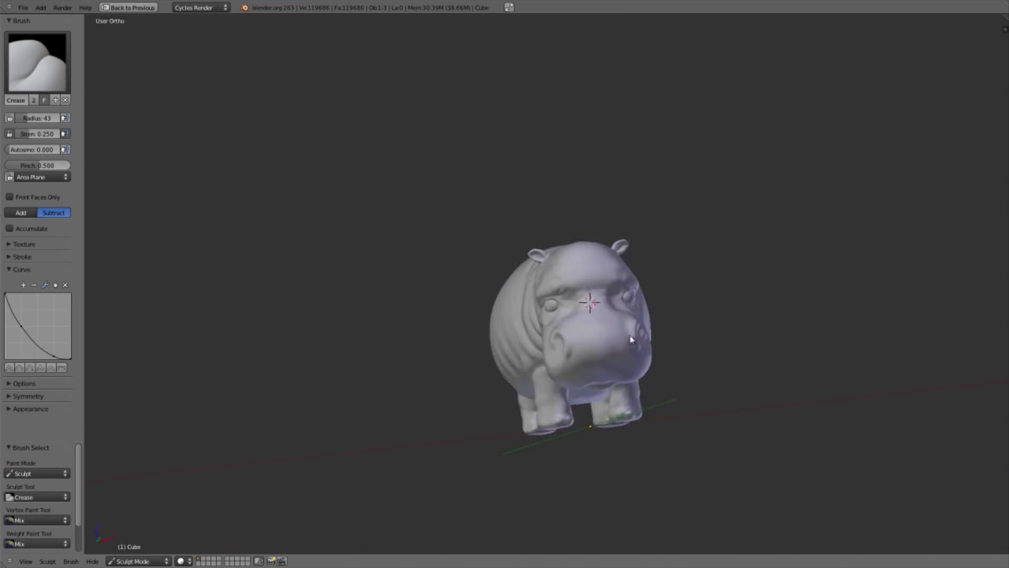
pyautogui.scroll(6, 628, 347)
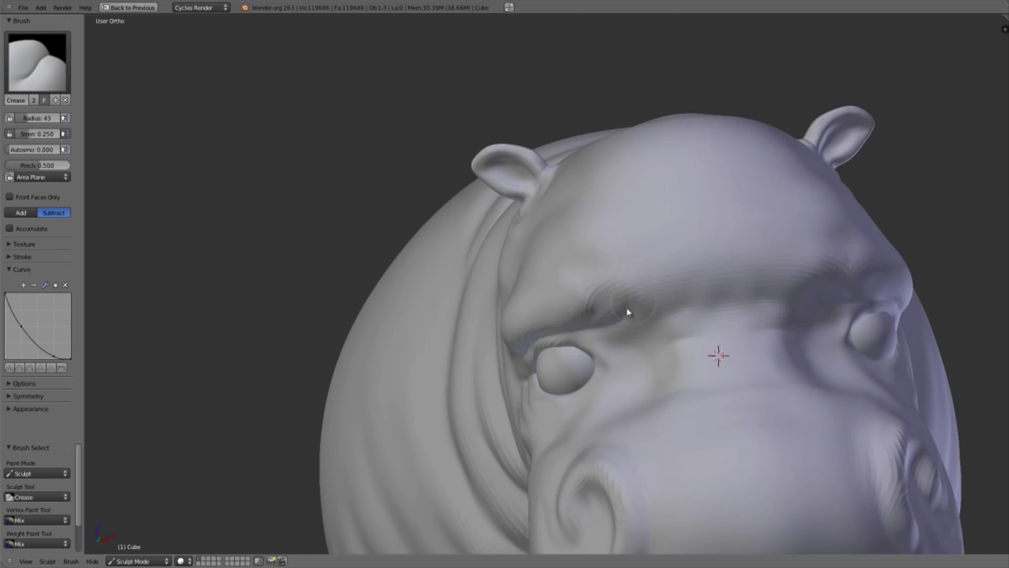
pyautogui.moveTo(633, 329); pyautogui.dragTo(629, 268, button='middle')
# Deepen the inner corner of the eye with the Crease brush.
pyautogui.scroll(5, 630, 257)
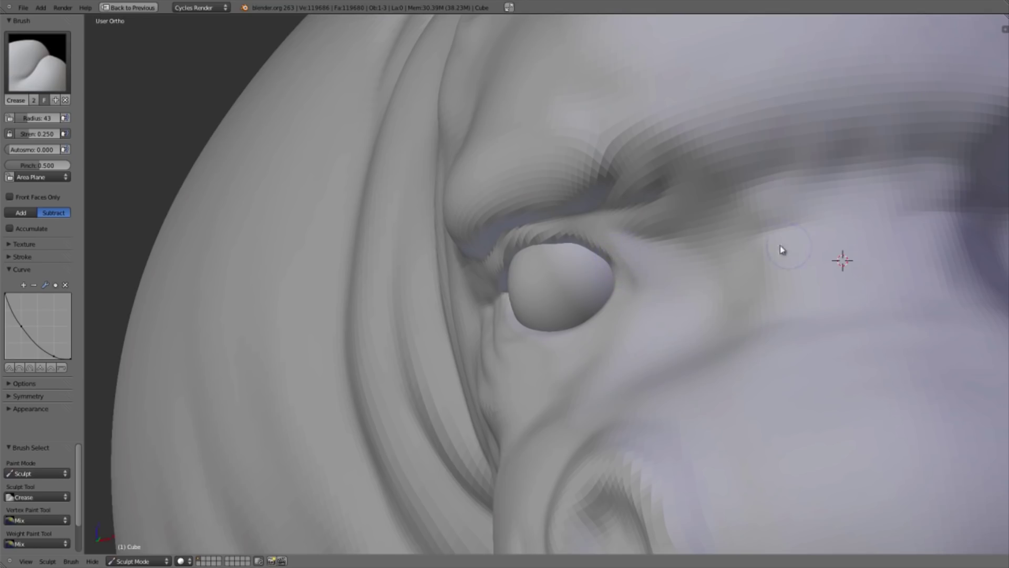
pyautogui.moveTo(755, 259); pyautogui.dragTo(550, 342, button='middle')
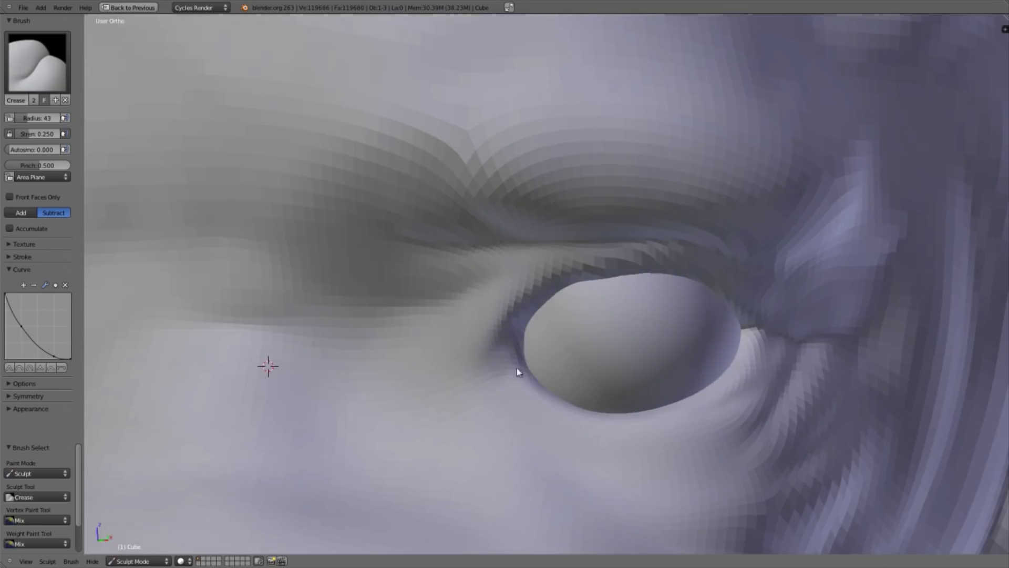
pyautogui.moveTo(517, 349)
pyautogui.mouseDown()
pyautogui.moveTo(496, 343)
pyautogui.moveTo(500, 377)
pyautogui.moveTo(506, 353)
pyautogui.moveTo(490, 377)
pyautogui.mouseUp()
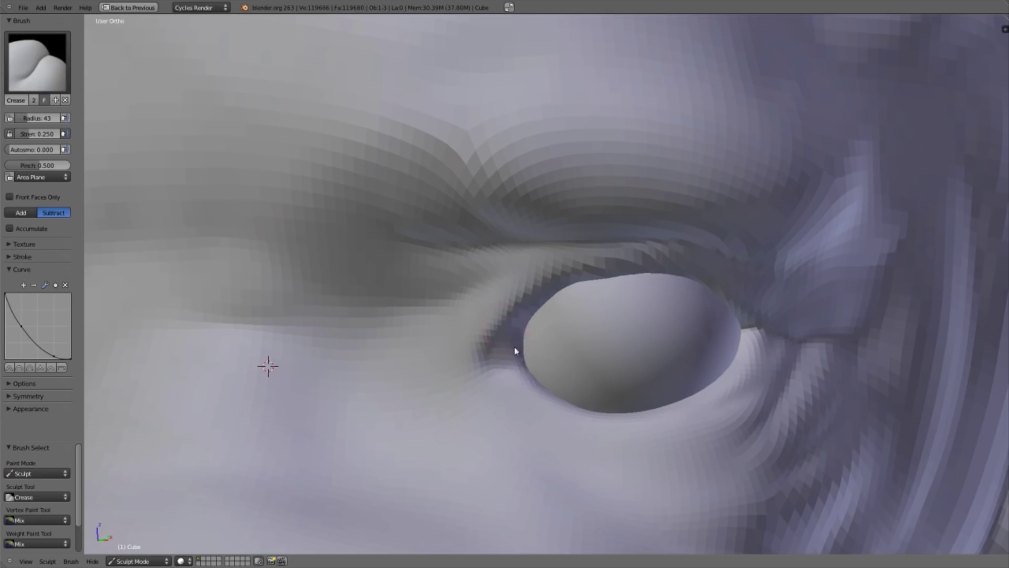
# Examine the whole hippo in front view and show the 3D view's properties sidebar.
pyautogui.keyDown('ctrl'); pyautogui.moveTo(542, 422); pyautogui.dragTo(656, 158, button='middle'); pyautogui.keyUp('ctrl')
pyautogui.keyDown('ctrl'); pyautogui.moveTo(533, 452); pyautogui.dragTo(597, 240, button='middle'); pyautogui.keyUp('ctrl')
pyautogui.moveTo(482, 333); pyautogui.dragTo(612, 318, button='middle')
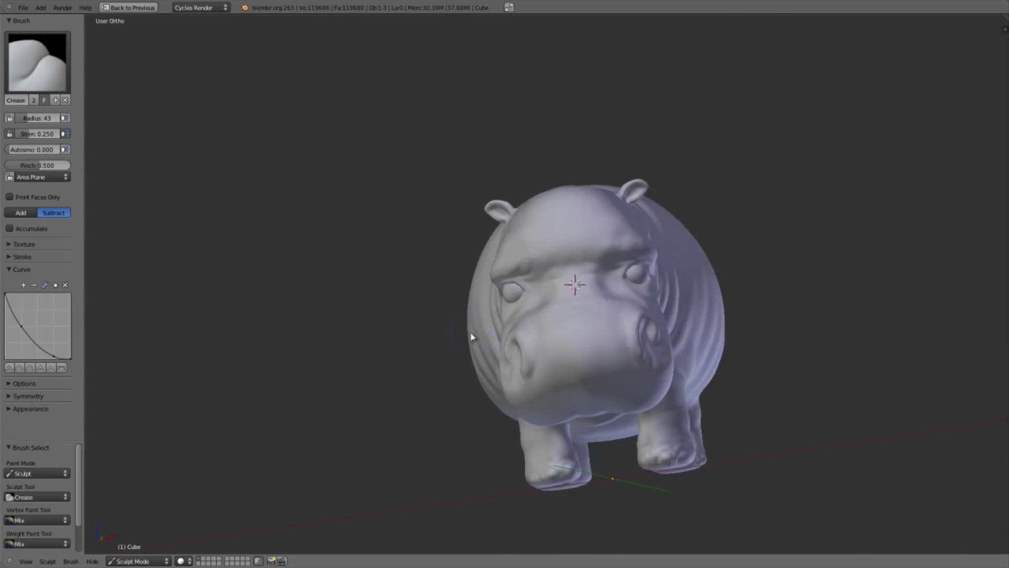
pyautogui.moveTo(472, 330); pyautogui.dragTo(565, 342, button='middle')
pyautogui.press('KP_1')
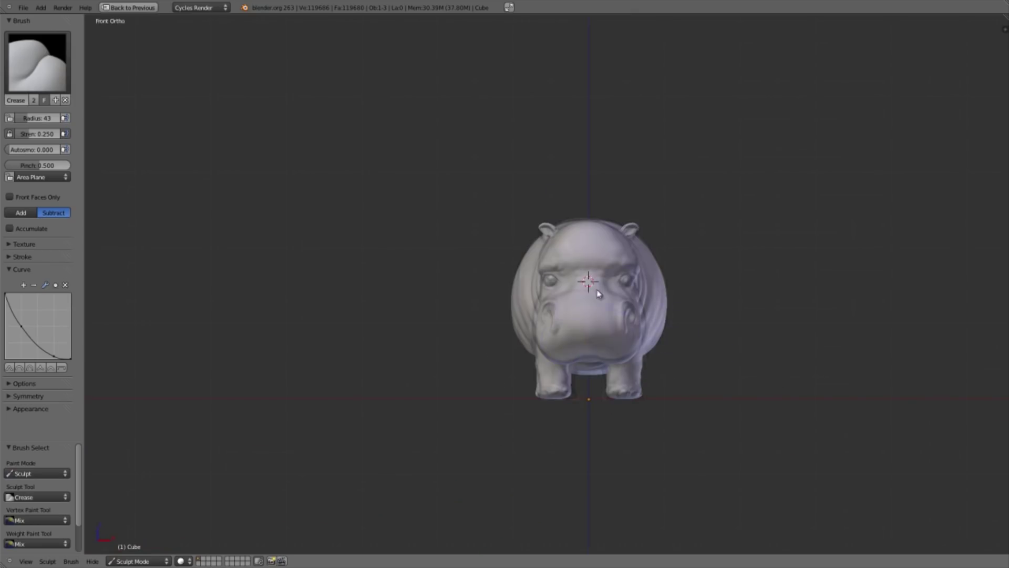
pyautogui.press('n')
pyautogui.click(933, 255)
pyautogui.keyDown('ctrl'); pyautogui.moveTo(632, 348); pyautogui.dragTo(610, 502, button='middle'); pyautogui.keyUp('ctrl')
pyautogui.keyDown('shift'); pyautogui.moveTo(692, 350); pyautogui.dragTo(589, 344, button='middle'); pyautogui.keyUp('shift')
pyautogui.keyDown('ctrl'); pyautogui.moveTo(589, 344); pyautogui.dragTo(618, 372, button='middle'); pyautogui.keyUp('ctrl')
pyautogui.scroll(-2, 619, 375)
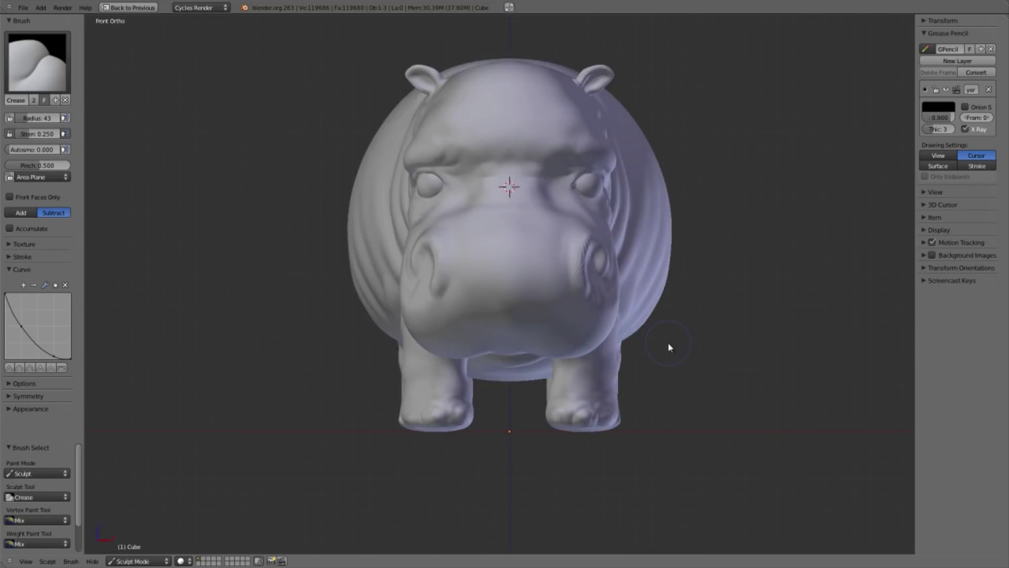
# Examine the hippo's overall form from all around by rotating the view in increments.
pyautogui.press('KP_6')
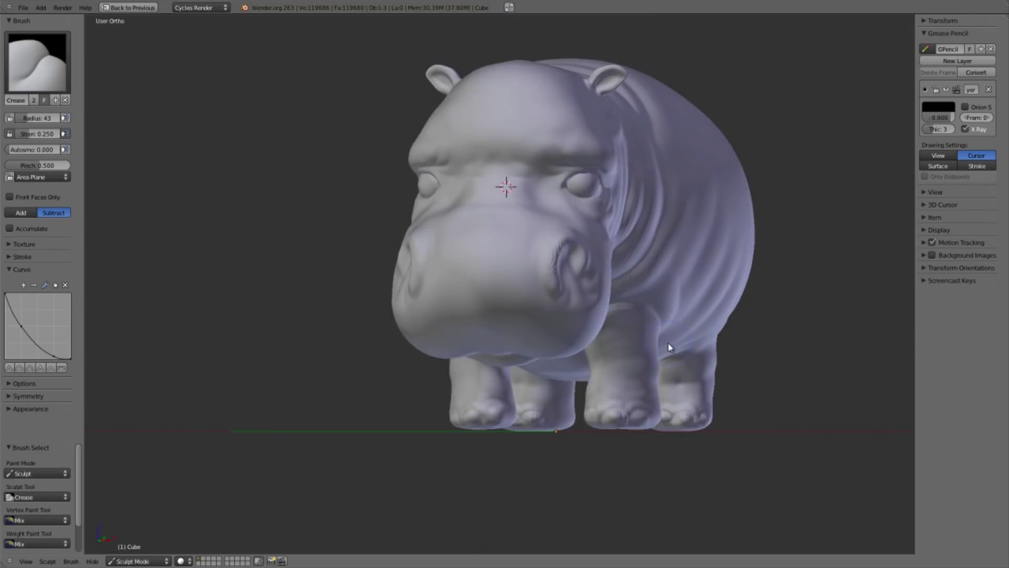
pyautogui.moveTo(729, 291); pyautogui.dragTo(728, 296, button='middle')
pyautogui.press('KP_4')
pyautogui.press('KP_4')
pyautogui.press('KP_4')
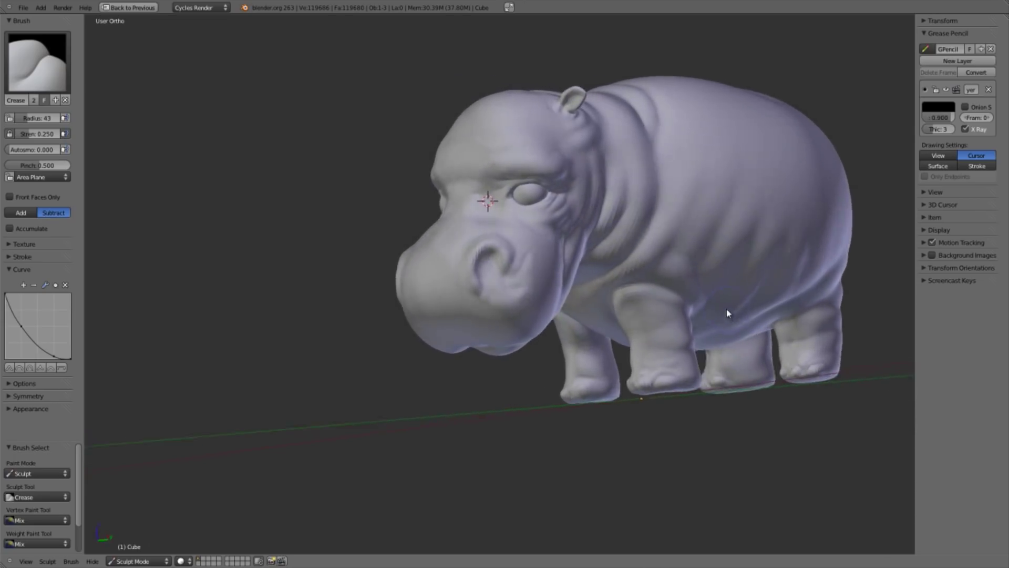
pyautogui.press('KP_4')
pyautogui.press('KP_4')
pyautogui.press('KP_4')
pyautogui.press('KP_4')
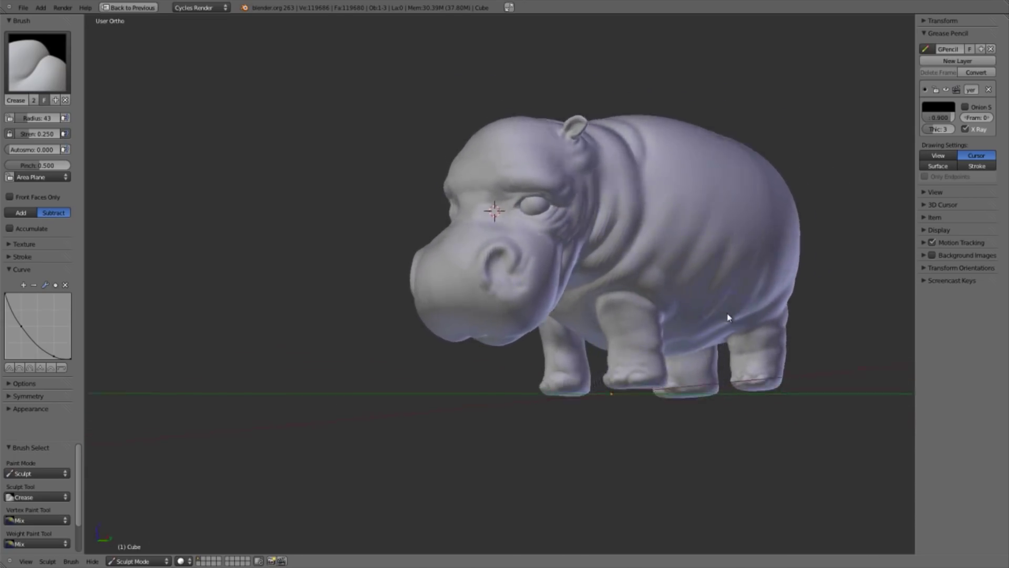
pyautogui.press('KP_4')
pyautogui.press('KP_4')
pyautogui.press('KP_4')
pyautogui.press('KP_4')
pyautogui.press('KP_4')
pyautogui.press('KP_4')
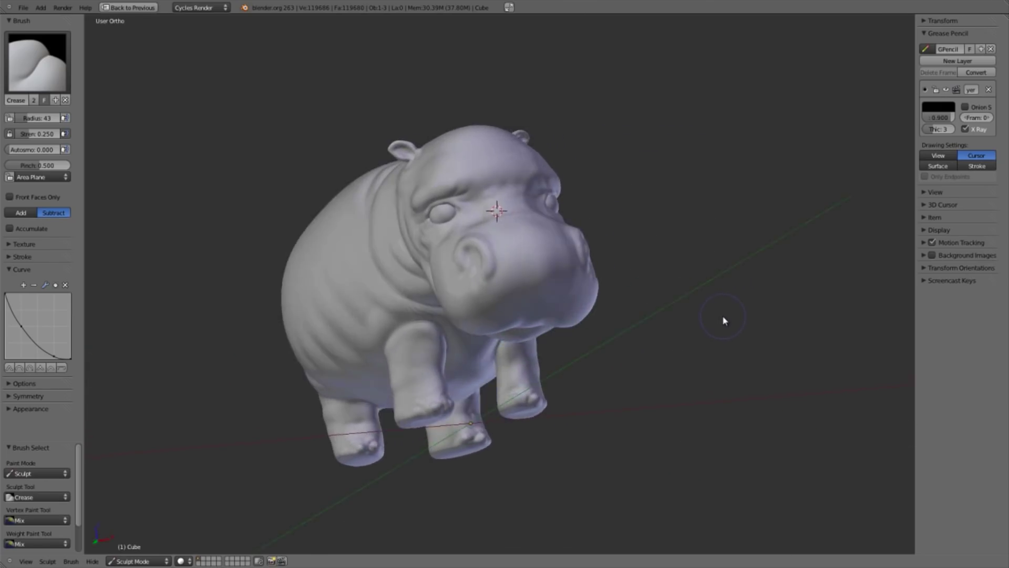
pyautogui.press('KP_4')
pyautogui.press('KP_4')
pyautogui.press('KP_4')
pyautogui.press('KP_4')
pyautogui.press('KP_4')
pyautogui.press('KP_4')
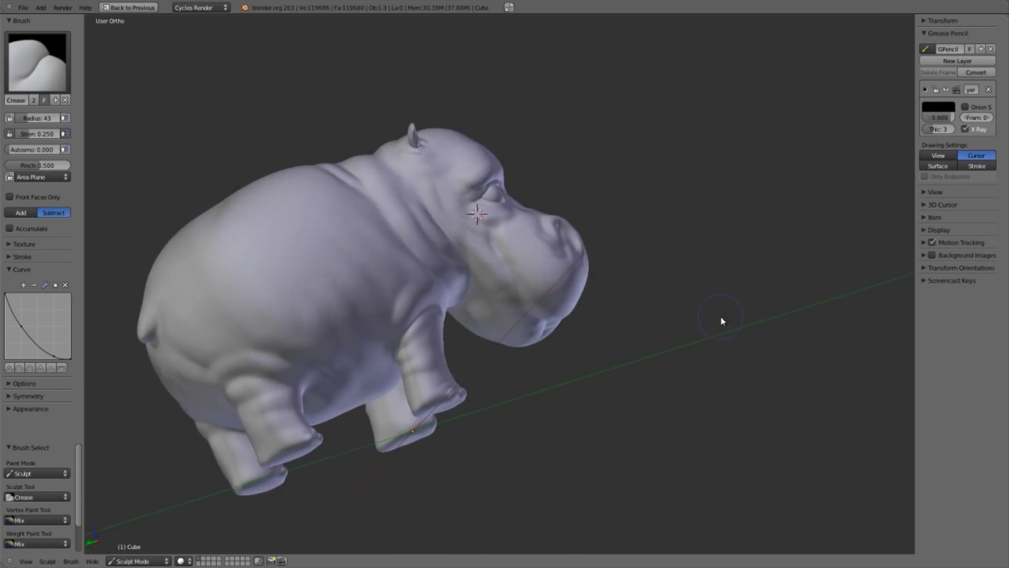
pyautogui.press('KP_4')
pyautogui.press('KP_4')
pyautogui.press('KP_4')
pyautogui.press('KP_4')
pyautogui.press('KP_4')
pyautogui.press('KP_4')
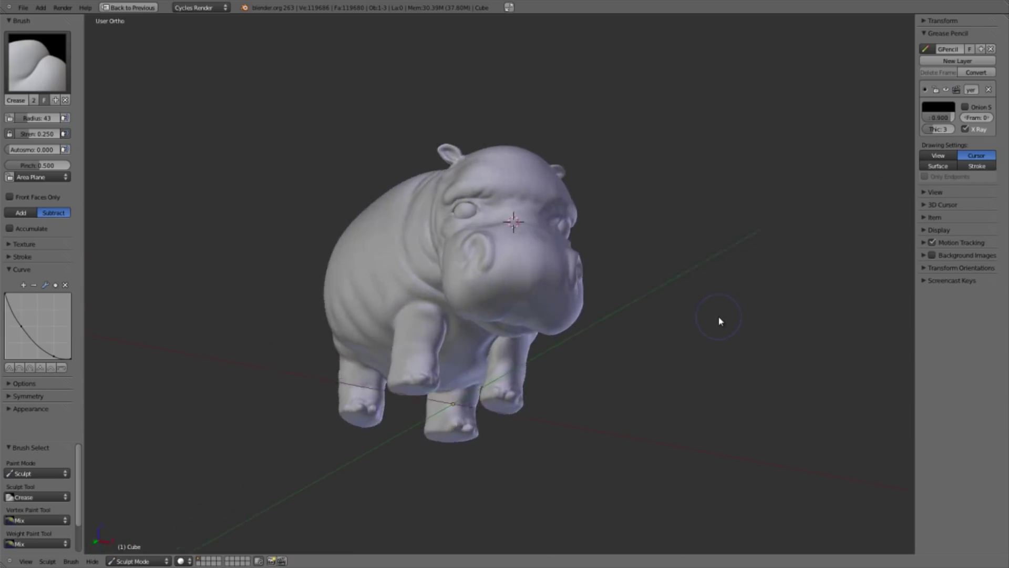
pyautogui.press('KP_4')
pyautogui.press('KP_4')
pyautogui.press('KP_4')
pyautogui.press('KP_4')
pyautogui.press('KP_4')
pyautogui.press('KP_4')
pyautogui.scroll(3, 720, 321)
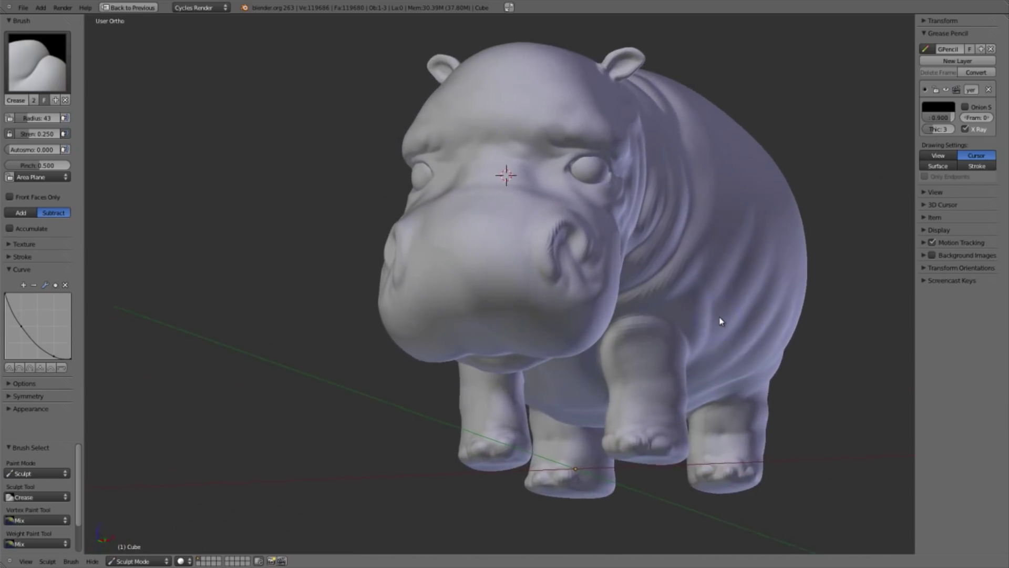
# Re-aim the solid OpenGL lights in the System user preferences so they light the hippo from new directions.
pyautogui.moveTo(719, 317); pyautogui.dragTo(630, 398, button='middle')
pyautogui.hotkey('ctrl', 'alt', 'u')
pyautogui.moveTo(640, 276); pyautogui.dragTo(665, 287)
pyautogui.click(842, 304)
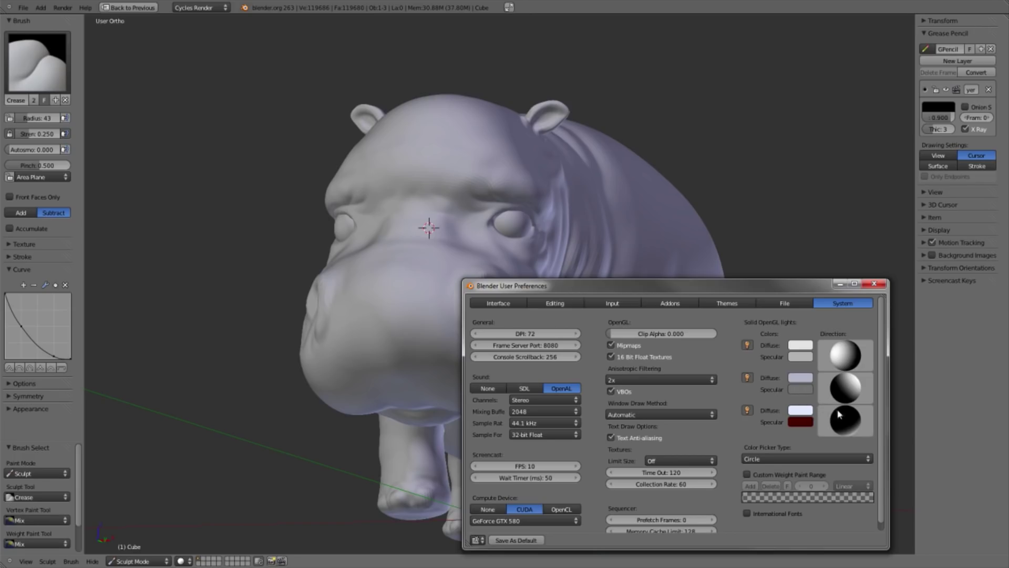
pyautogui.moveTo(847, 415)
pyautogui.mouseDown()
pyautogui.moveTo(847, 390)
pyautogui.moveTo(793, 465)
pyautogui.moveTo(817, 418)
pyautogui.moveTo(796, 469)
pyautogui.moveTo(850, 394)
pyautogui.moveTo(838, 412)
pyautogui.mouseUp()
pyautogui.moveTo(851, 362)
pyautogui.mouseDown()
pyautogui.moveTo(866, 345)
pyautogui.moveTo(861, 365)
pyautogui.moveTo(875, 364)
pyautogui.moveTo(841, 361)
pyautogui.mouseUp()
# Switch each of the three solid OpenGL lights off and on to compare its effect on the sculpt.
pyautogui.click(800, 346)
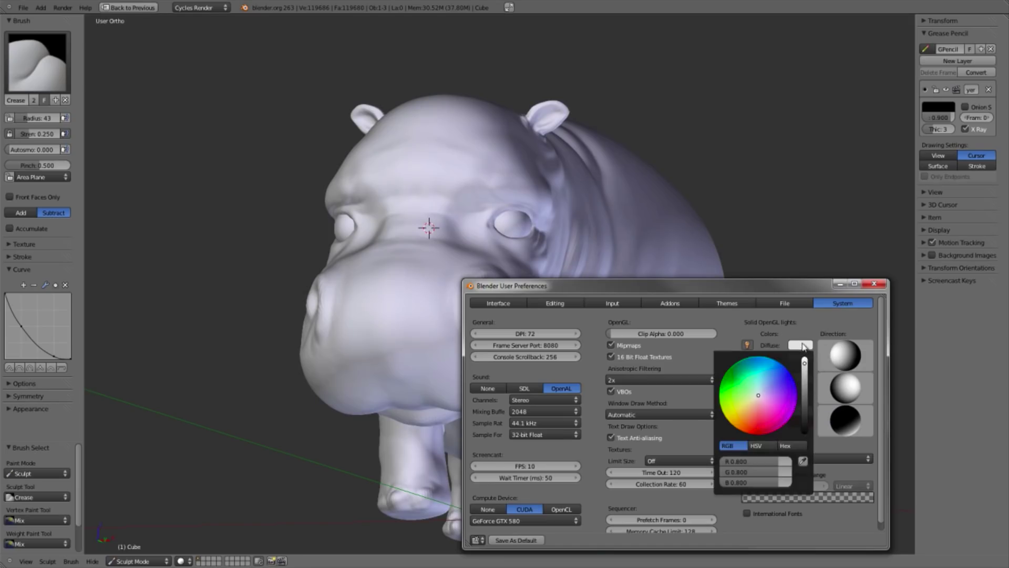
pyautogui.click(745, 346)
pyautogui.click(745, 346)
pyautogui.click(747, 378)
pyautogui.click(748, 377)
pyautogui.click(748, 410)
pyautogui.click(749, 409)
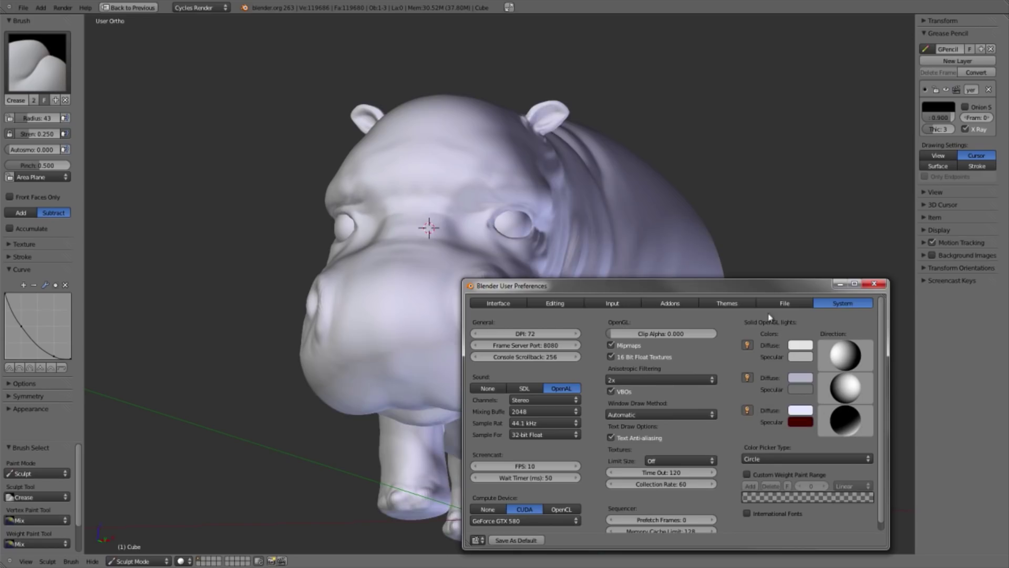
# Move the user preferences aside, check the lighting in front view, and return to the preferences.
pyautogui.moveTo(703, 287); pyautogui.dragTo(770, 233)
pyautogui.click(417, 333)
pyautogui.press('KP_1')
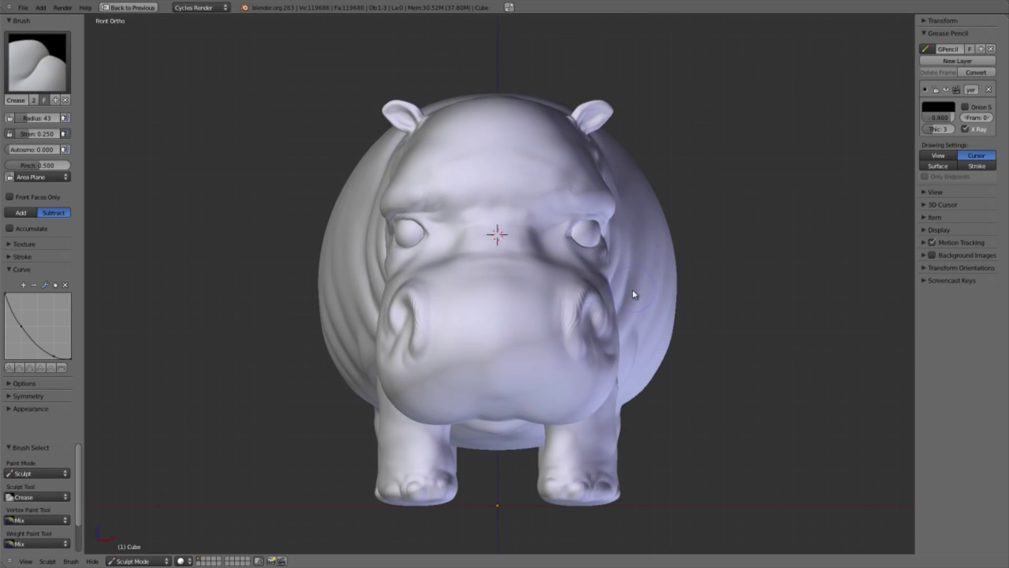
pyautogui.hotkey('alt', 'Tab')
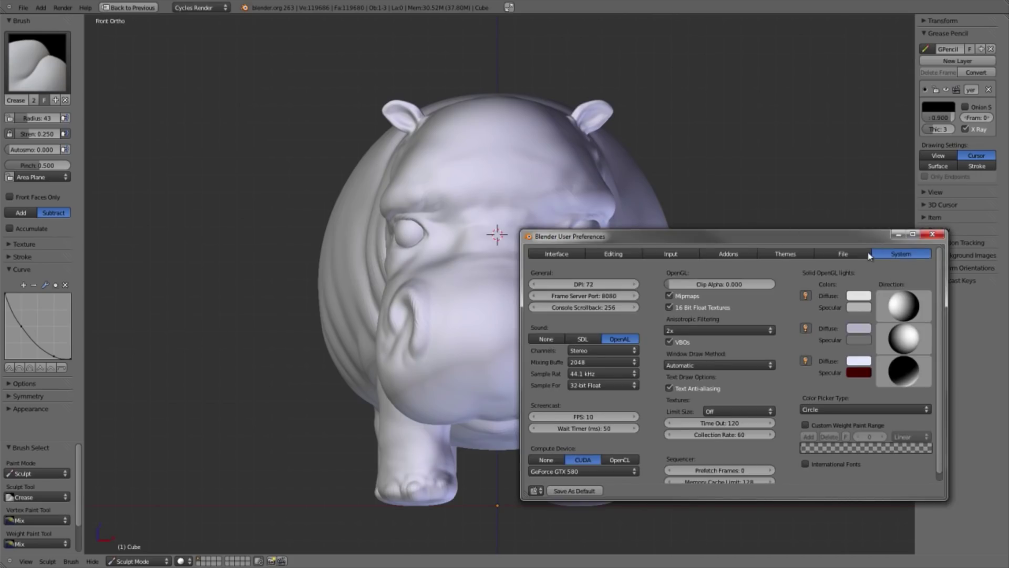
# Move the user preferences lower and re-aim the first and third solid OpenGL lights.
pyautogui.moveTo(862, 237); pyautogui.dragTo(865, 298)
pyautogui.moveTo(905, 351); pyautogui.dragTo(904, 356)
pyautogui.moveTo(909, 423); pyautogui.dragTo(928, 421)
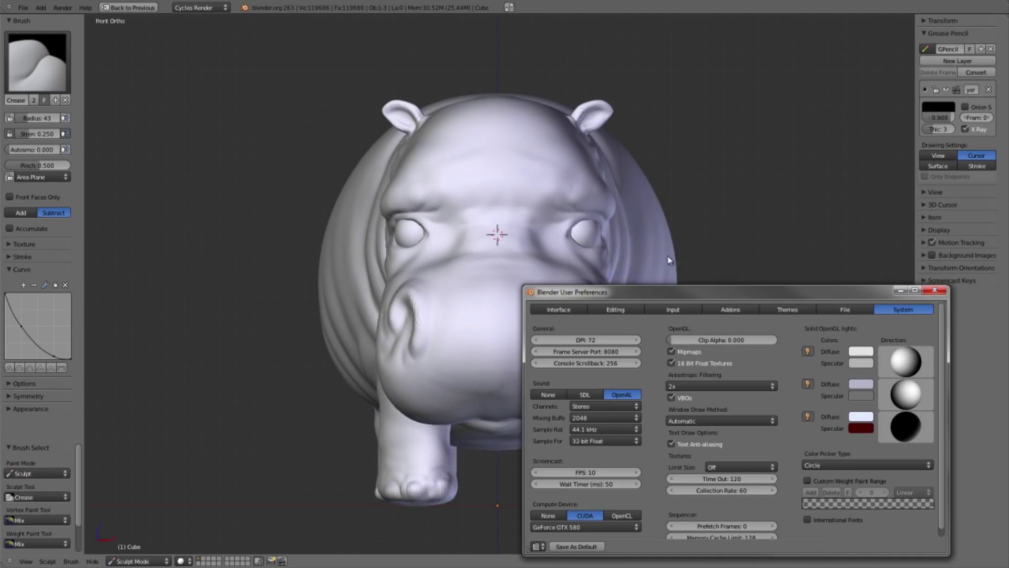
# Inspect the folds behind the eye, switch to the Smooth brush, and set its radius to 128.
pyautogui.moveTo(669, 259); pyautogui.dragTo(631, 265, button='middle')
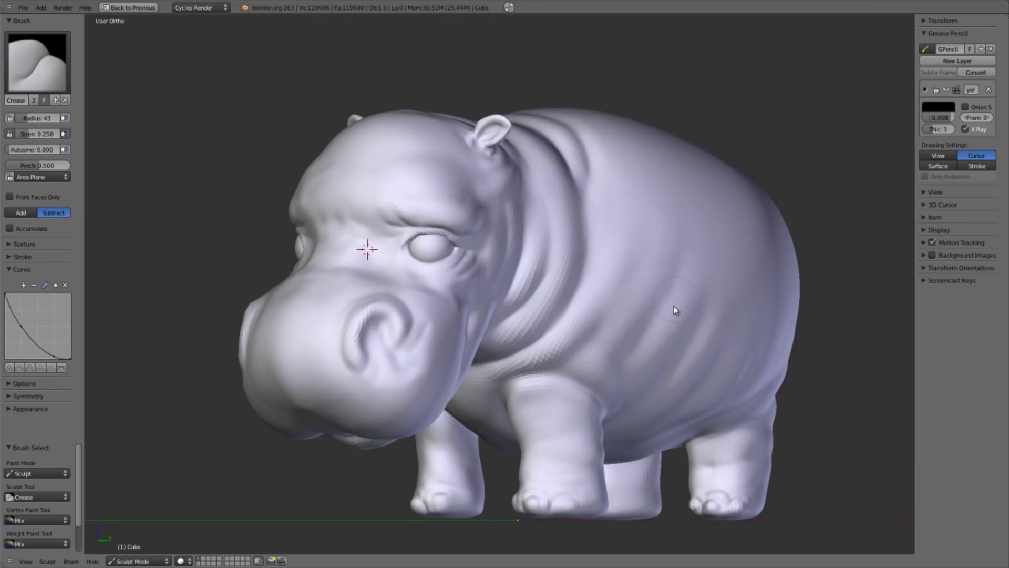
pyautogui.moveTo(675, 294); pyautogui.dragTo(487, 307, button='middle')
pyautogui.scroll(3, 487, 306)
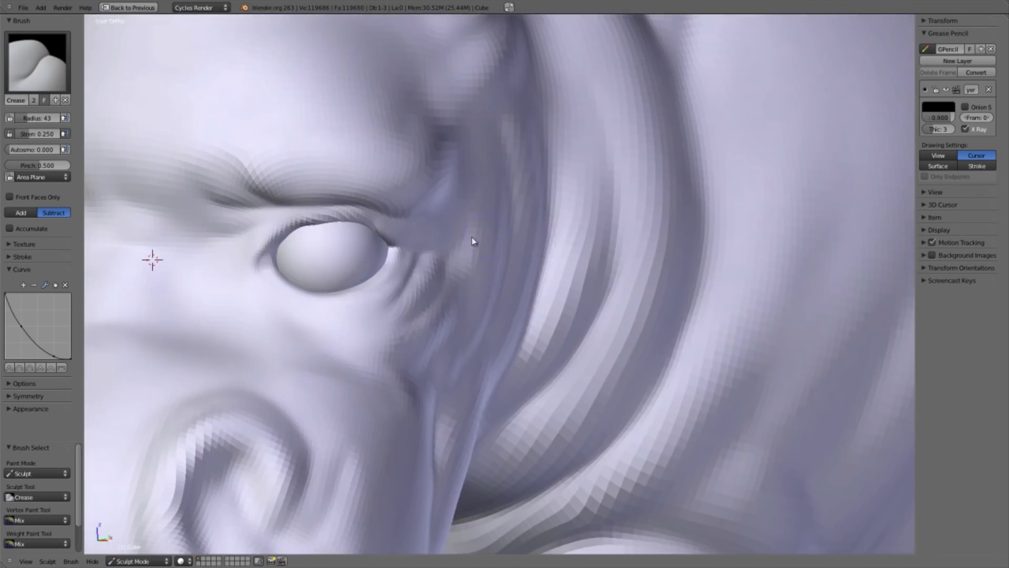
pyautogui.scroll(-5, 454, 170)
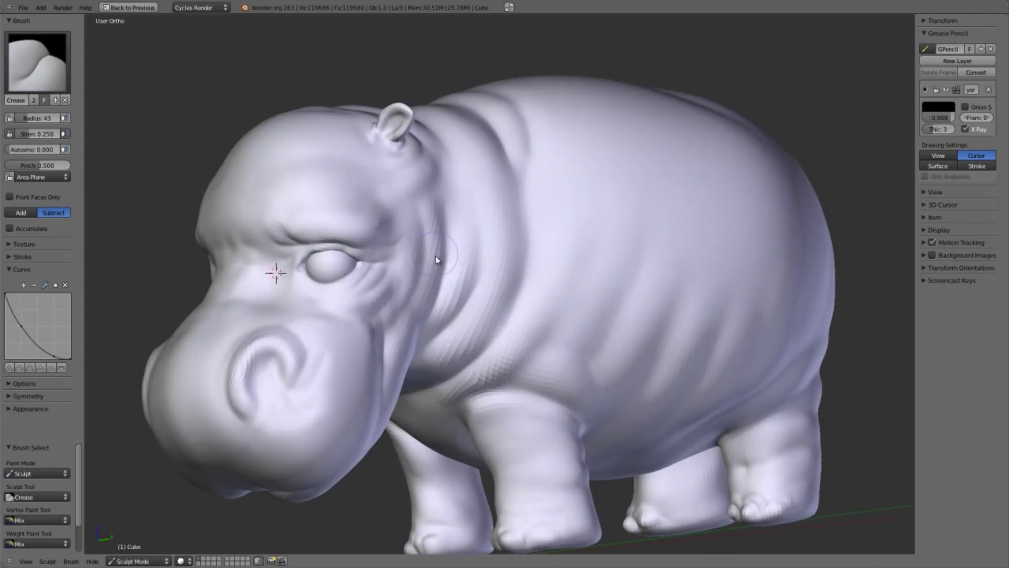
pyautogui.scroll(5, 388, 318)
pyautogui.scroll(-5, 389, 318)
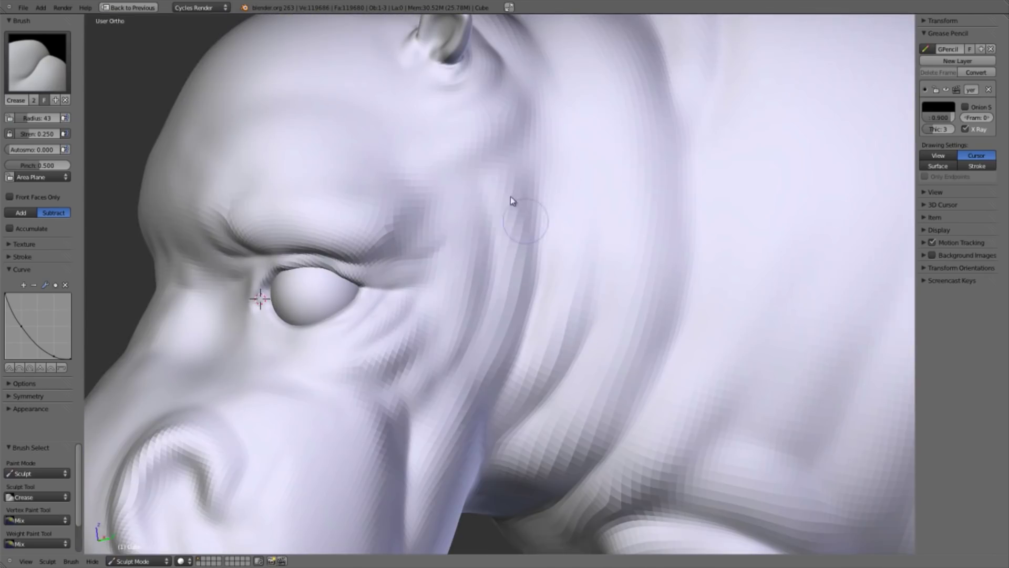
pyautogui.press('s')
pyautogui.click(480, 113)
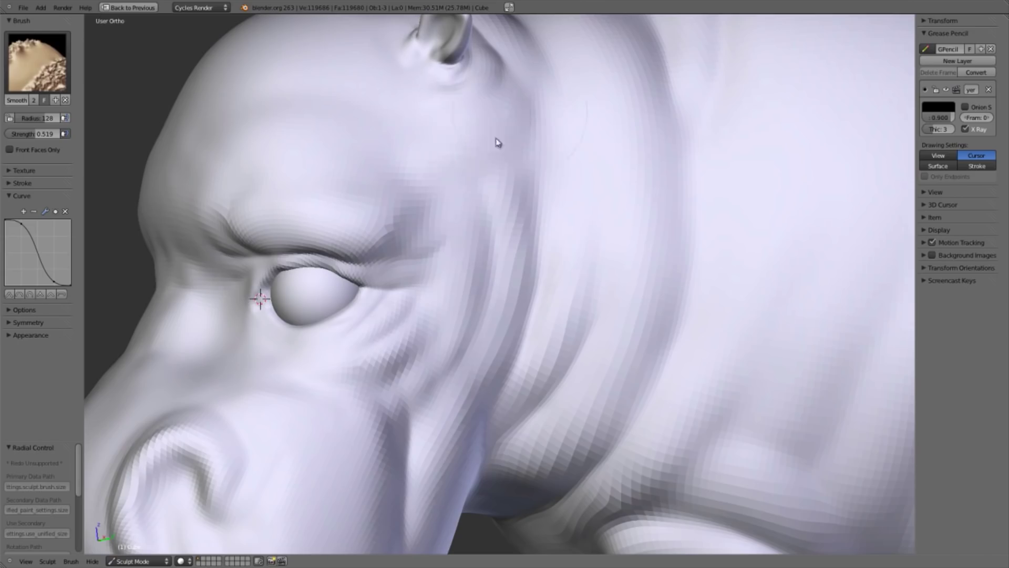
# Examine the whole hippo under the adjusted lights from both sides and the front, then the nostril and muzzle up close.
pyautogui.scroll(-3, 585, 257)
pyautogui.scroll(-6, 585, 258)
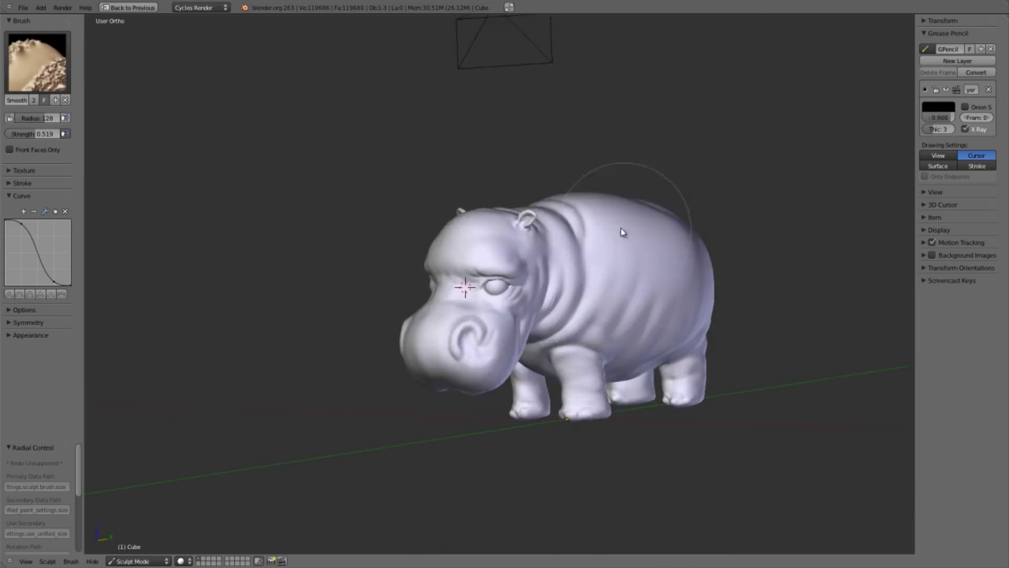
pyautogui.moveTo(631, 237)
pyautogui.mouseDown(button='middle')
pyautogui.moveTo(649, 277)
pyautogui.moveTo(730, 264)
pyautogui.moveTo(608, 286)
pyautogui.mouseUp(button='middle')
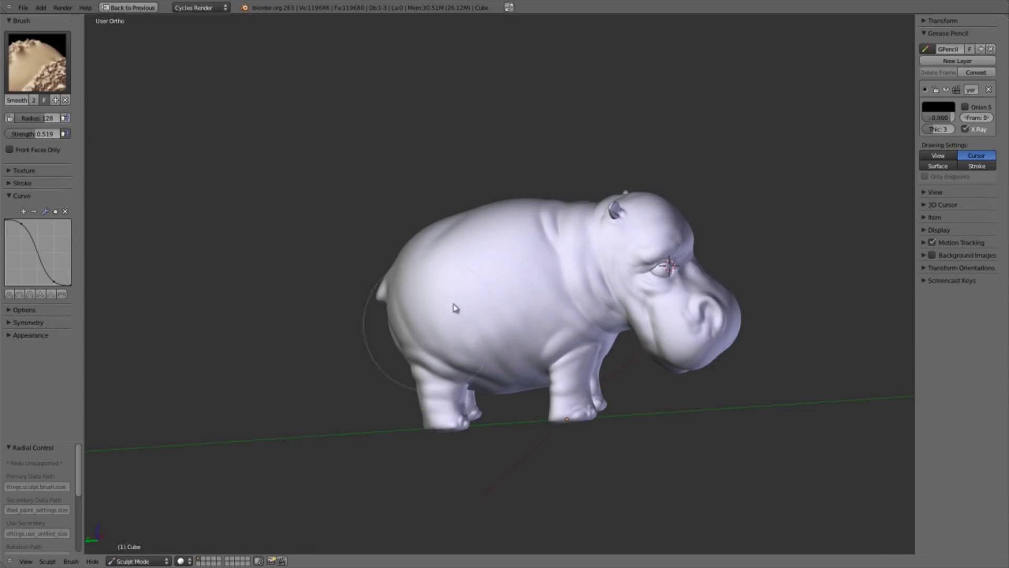
pyautogui.moveTo(475, 293)
pyautogui.mouseDown(button='middle')
pyautogui.moveTo(560, 297)
pyautogui.moveTo(363, 325)
pyautogui.moveTo(596, 335)
pyautogui.mouseUp(button='middle')
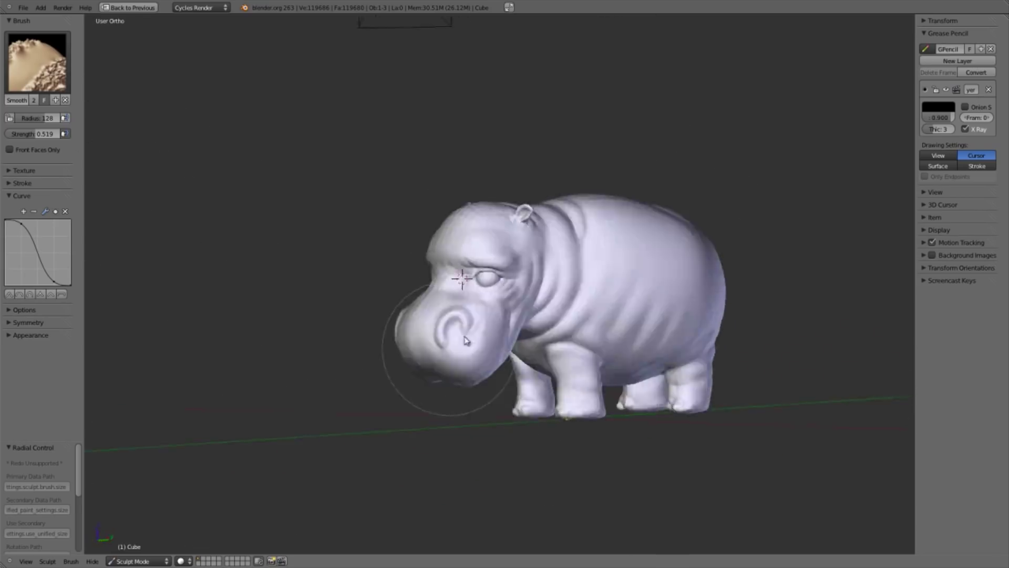
pyautogui.scroll(5, 482, 326)
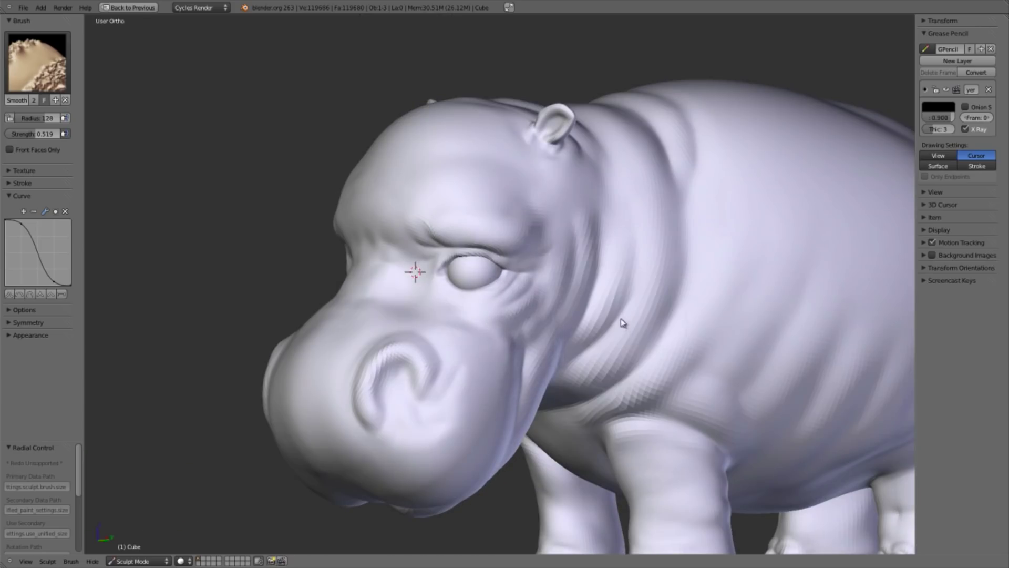
pyautogui.scroll(-5, 494, 277)
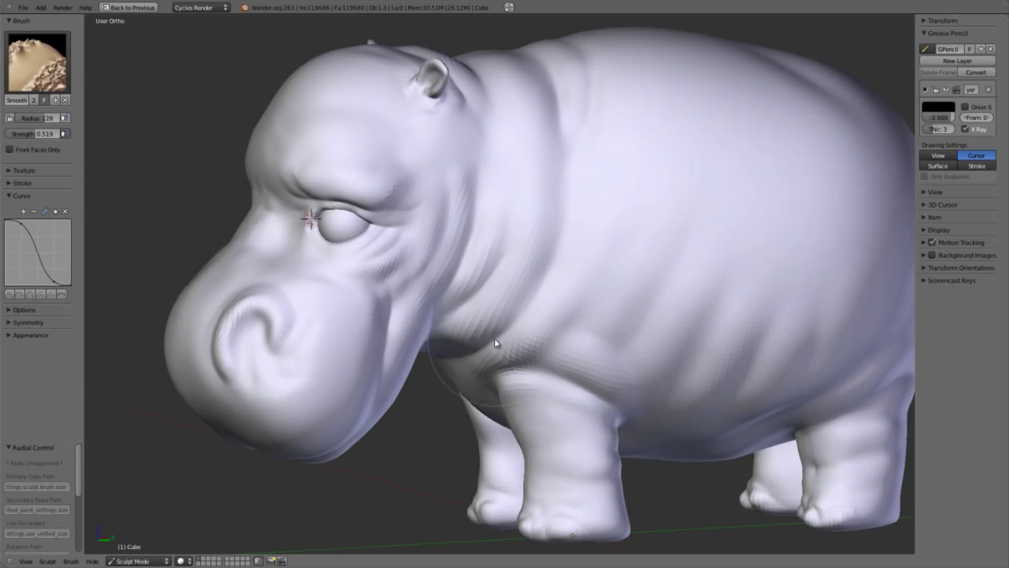
pyautogui.moveTo(493, 343); pyautogui.dragTo(408, 394, button='middle')
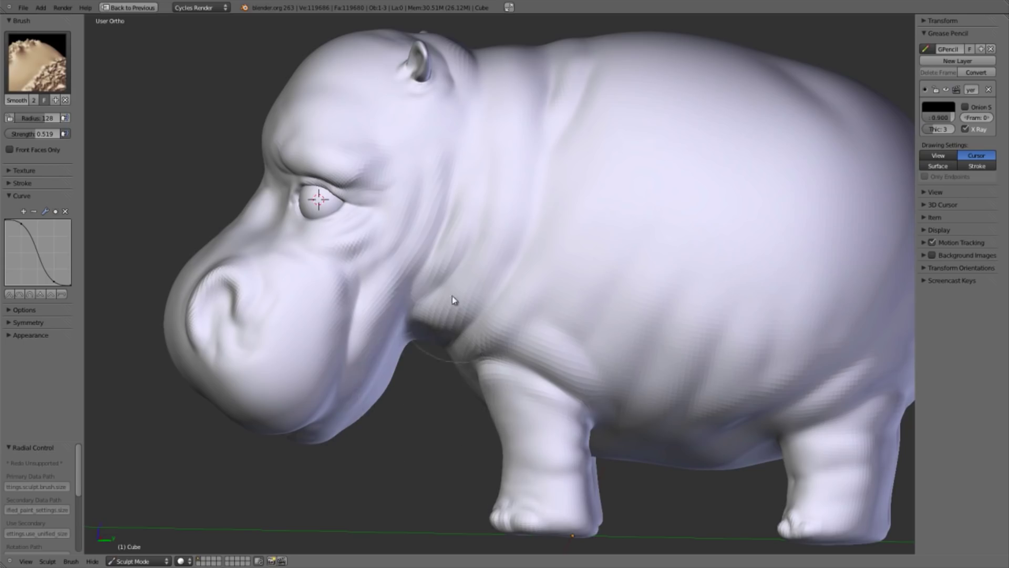
pyautogui.moveTo(418, 331)
pyautogui.mouseDown(button='middle')
pyautogui.moveTo(507, 315)
pyautogui.moveTo(556, 271)
pyautogui.mouseUp(button='middle')
pyautogui.scroll(-3, 452, 337)
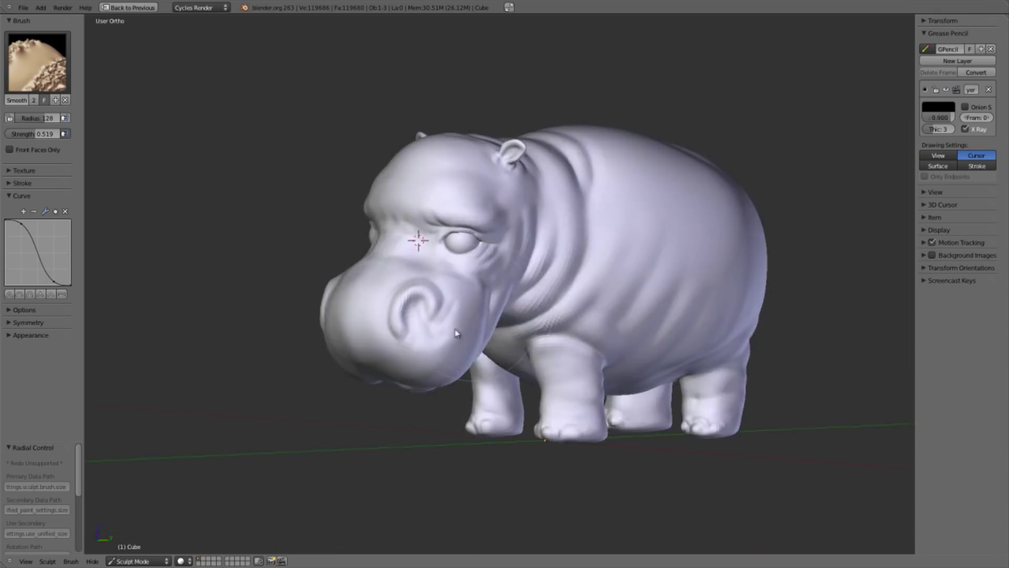
pyautogui.moveTo(452, 337); pyautogui.dragTo(523, 215, button='middle')
pyautogui.moveTo(519, 262); pyautogui.dragTo(544, 316, button='middle')
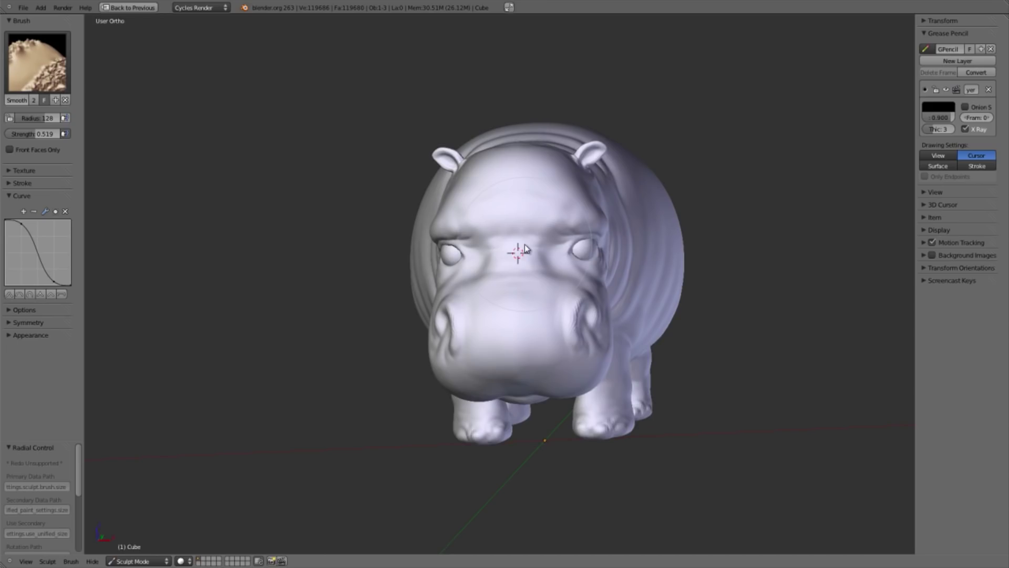
pyautogui.moveTo(593, 268); pyautogui.dragTo(557, 352, button='middle')
pyautogui.scroll(5, 557, 353)
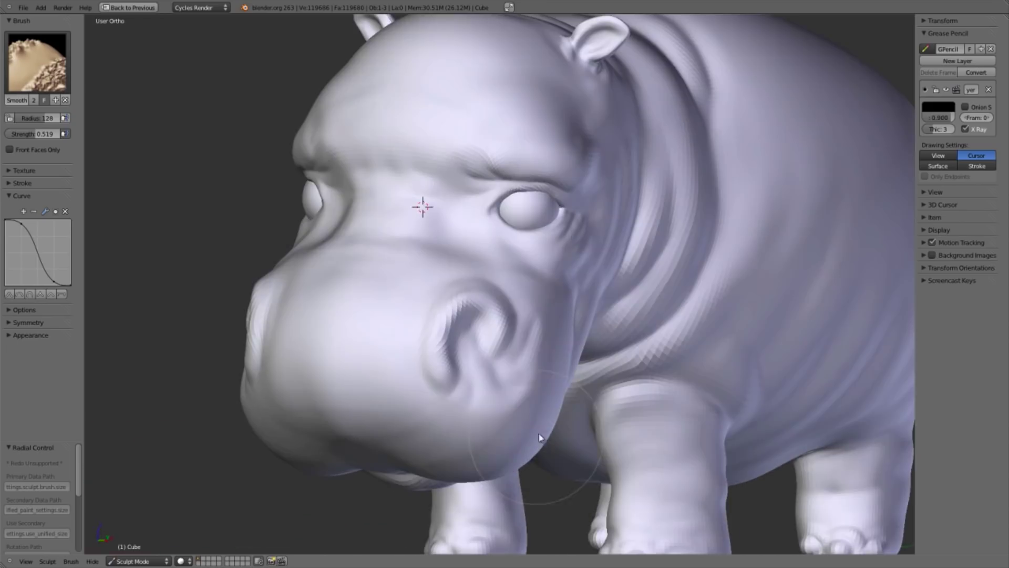
pyautogui.scroll(3, 452, 319)
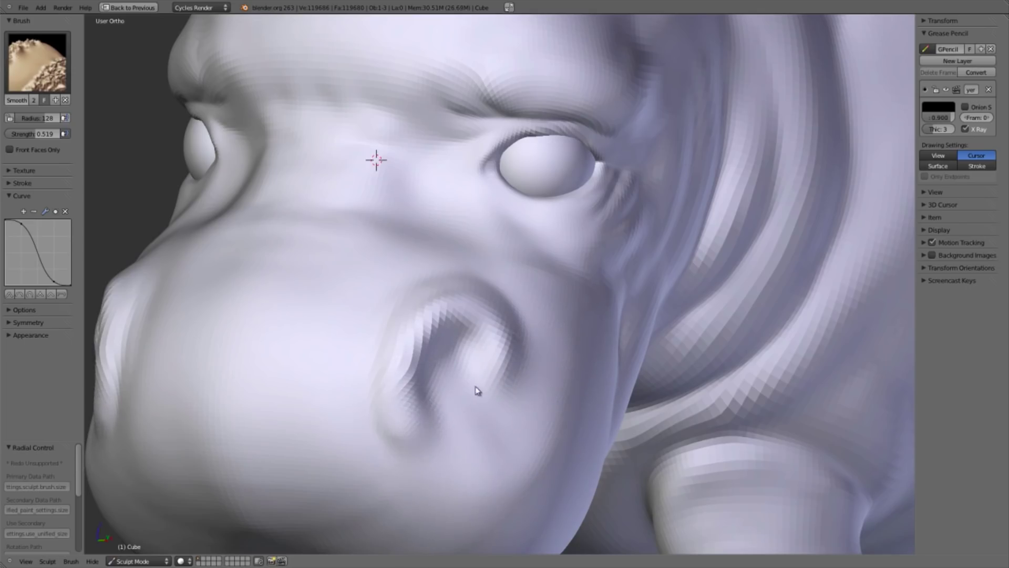
pyautogui.scroll(-6, 481, 415)
pyautogui.moveTo(520, 321); pyautogui.dragTo(575, 312, button='middle')
# Try a stroke along the edge of the upper lip with the Crease brush at radius 51, then undo it.
pyautogui.moveTo(520, 361); pyautogui.dragTo(496, 281, button='middle')
pyautogui.scroll(3, 526, 310)
pyautogui.hotkey('shift', 'c')
pyautogui.press('f')
pyautogui.click(505, 255)
pyautogui.moveTo(586, 280); pyautogui.dragTo(575, 273)
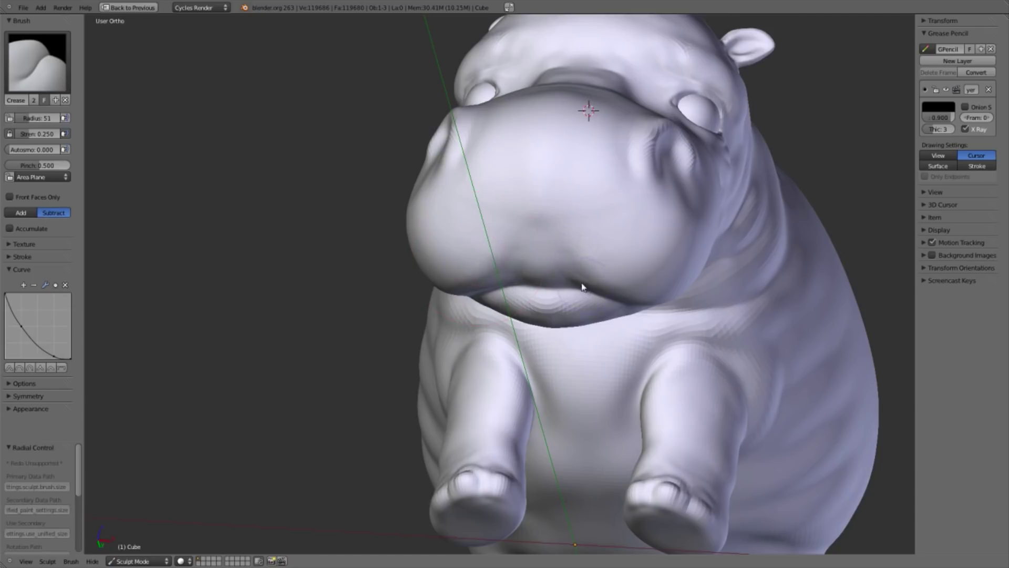
pyautogui.hotkey('ctrl', 'z')
pyautogui.hotkey('ctrl', 'z')
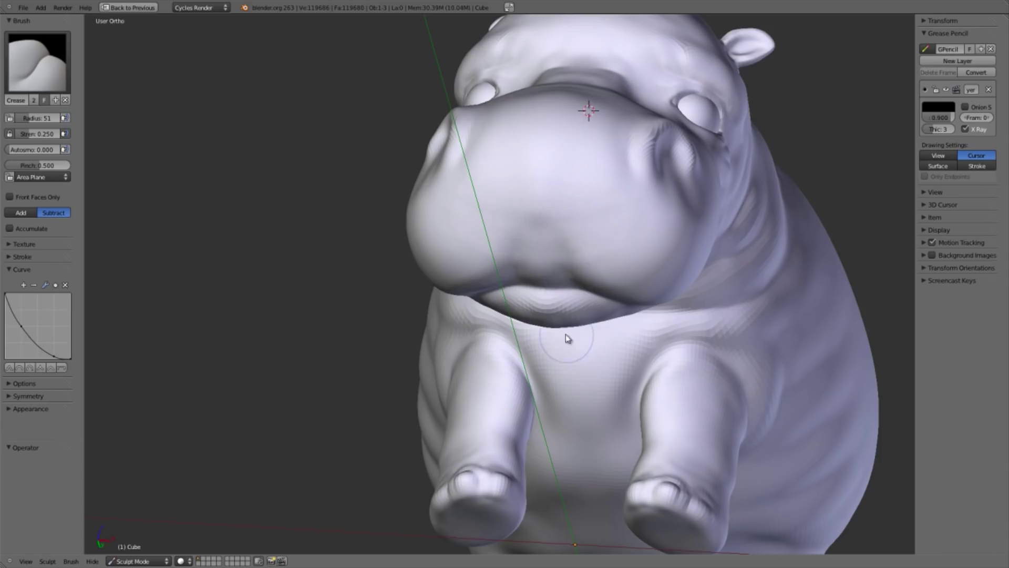
# Lower the Crease brush's strength to 0.03917.
pyautogui.scroll(-2, 573, 297)
pyautogui.moveTo(573, 297)
pyautogui.mouseDown(button='middle')
pyautogui.moveTo(582, 227)
pyautogui.moveTo(546, 305)
pyautogui.mouseUp(button='middle')
pyautogui.scroll(2, 547, 308)
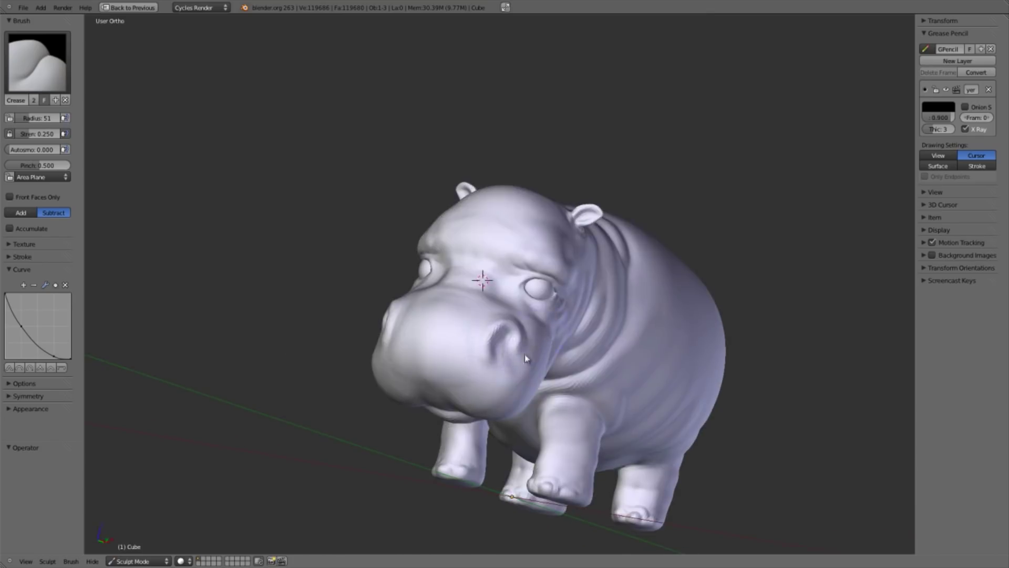
pyautogui.scroll(2, 525, 358)
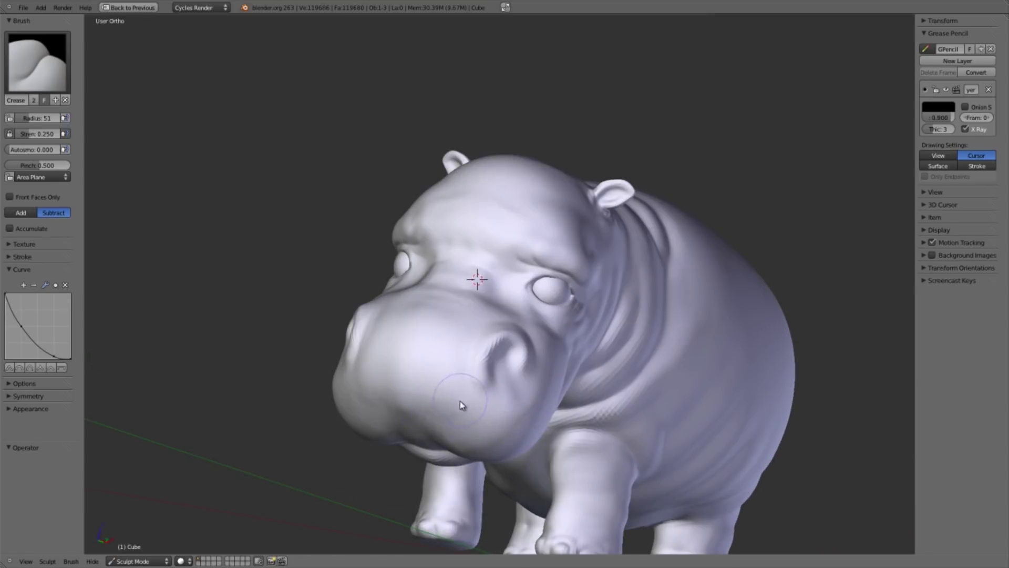
pyautogui.hotkey('shift', 'f')
pyautogui.click(441, 419)
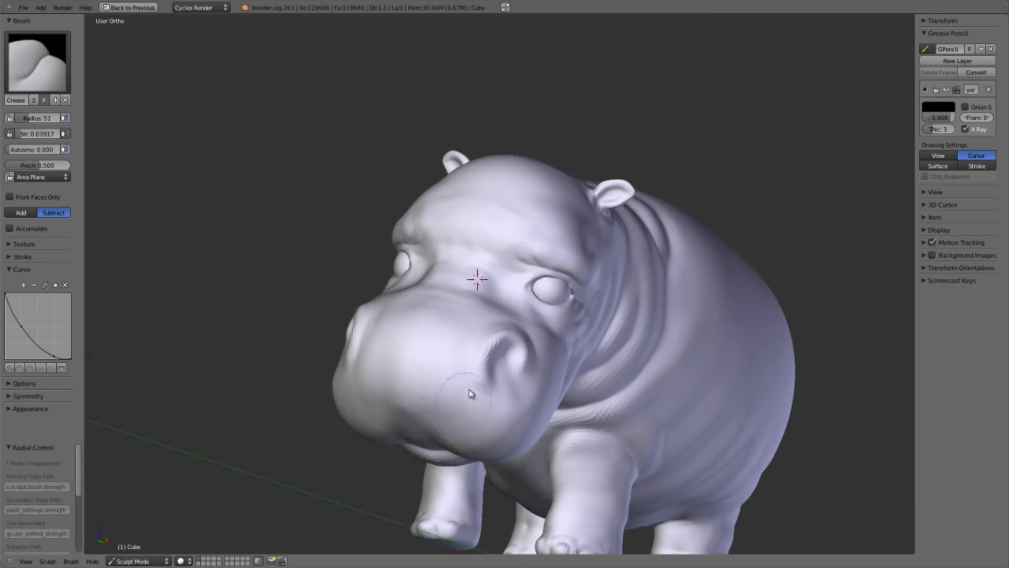
# Check the muzzle from below and the whole hippo in front view and from the side.
pyautogui.moveTo(459, 401)
pyautogui.mouseDown(button='middle')
pyautogui.moveTo(473, 387)
pyautogui.moveTo(568, 478)
pyautogui.mouseUp(button='middle')
pyautogui.moveTo(511, 365); pyautogui.dragTo(572, 323, button='middle')
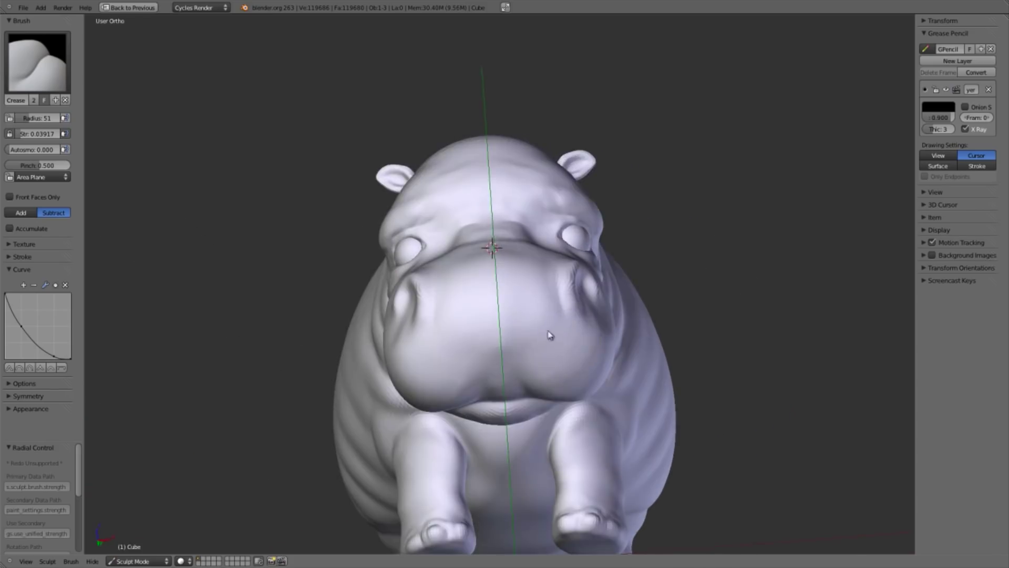
pyautogui.press('KP_1')
pyautogui.scroll(-3, 525, 364)
pyautogui.scroll(2, 598, 361)
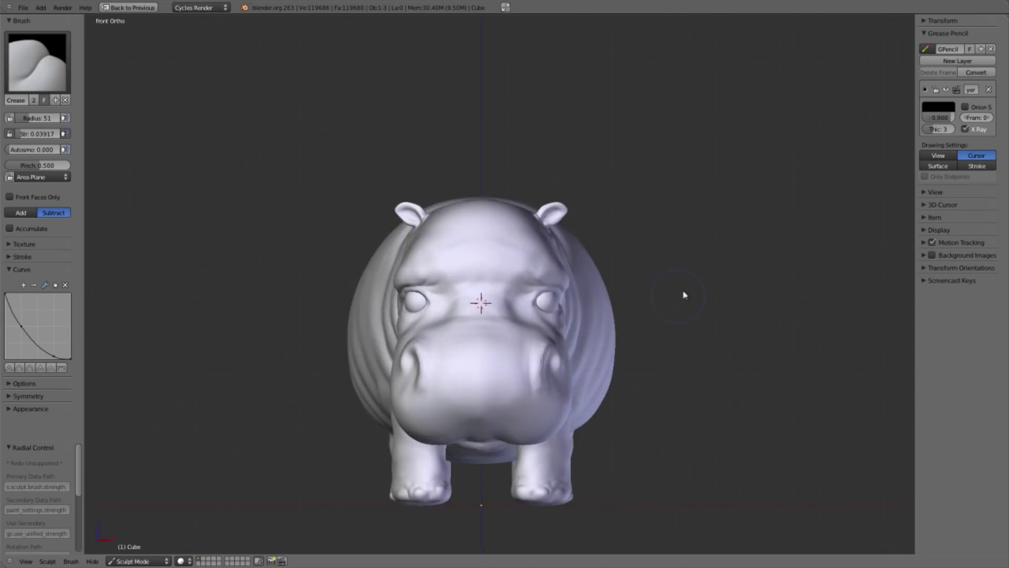
pyautogui.moveTo(686, 288)
pyautogui.mouseDown(button='middle')
pyautogui.moveTo(601, 331)
pyautogui.moveTo(632, 413)
pyautogui.mouseUp(button='middle')
pyautogui.moveTo(654, 372); pyautogui.dragTo(624, 345, button='middle')
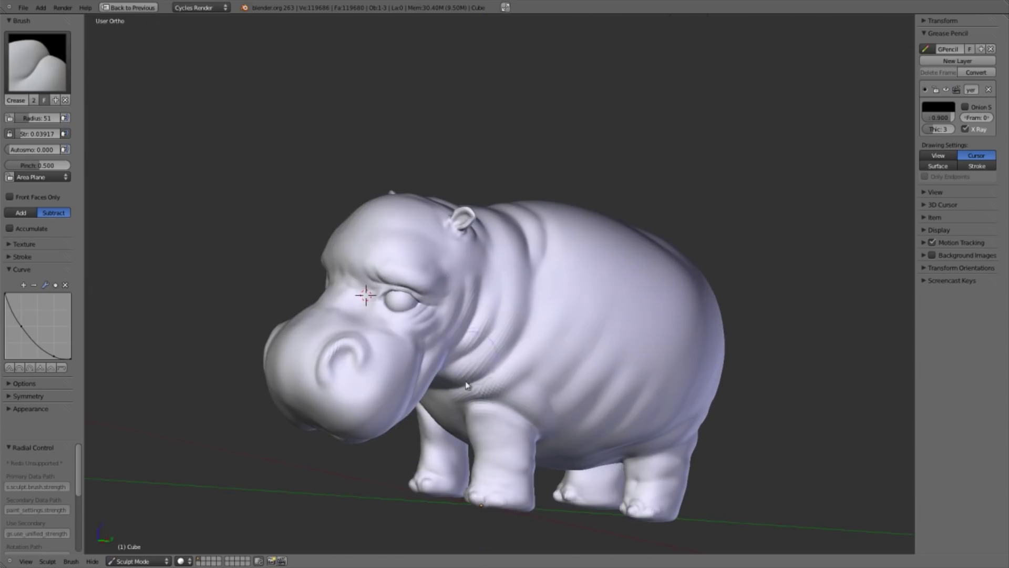
# Switch to the Grab brush at the outer corner of the eye and set its radius to 130.
pyautogui.scroll(5, 435, 391)
pyautogui.press('g')
pyautogui.press('f')
pyautogui.click(369, 303)
pyautogui.moveTo(336, 341)
pyautogui.keyDown('shift'); pyautogui.mouseDown(button='middle')
pyautogui.moveTo(419, 288)
pyautogui.moveTo(284, 251)
pyautogui.mouseUp(button='middle'); pyautogui.keyUp('shift')
pyautogui.press('f')
pyautogui.click(313, 260)
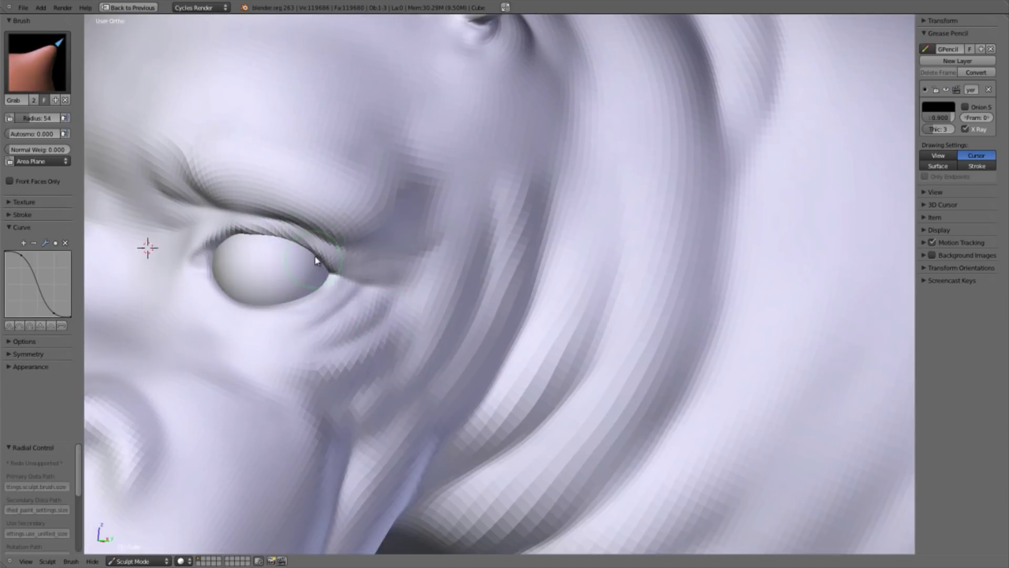
pyautogui.press('f')
pyautogui.click(361, 277)
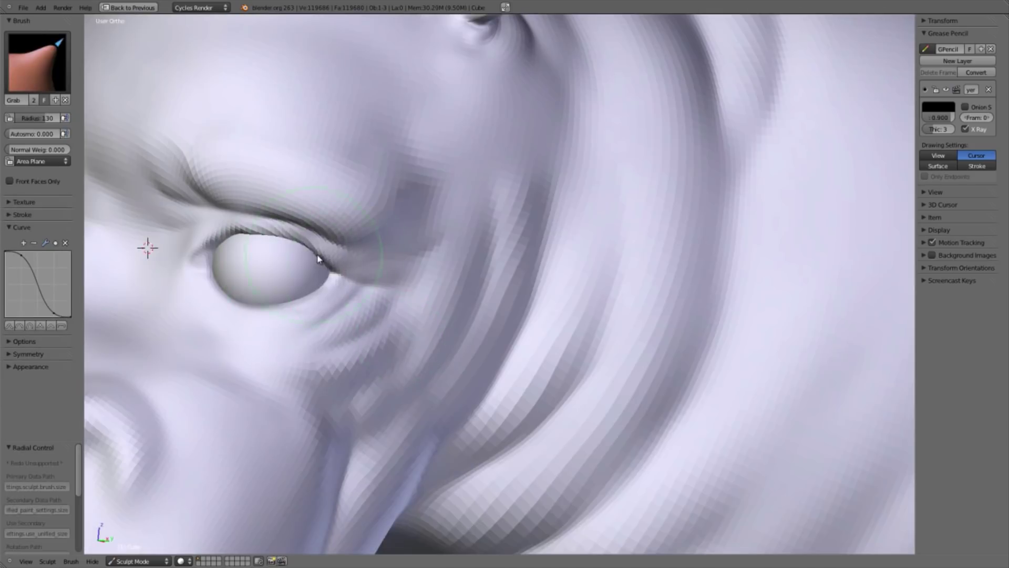
# Choose the Twist brush, try twisting the area around the eye, and undo the stroke.
pyautogui.scroll(-5, 472, 369)
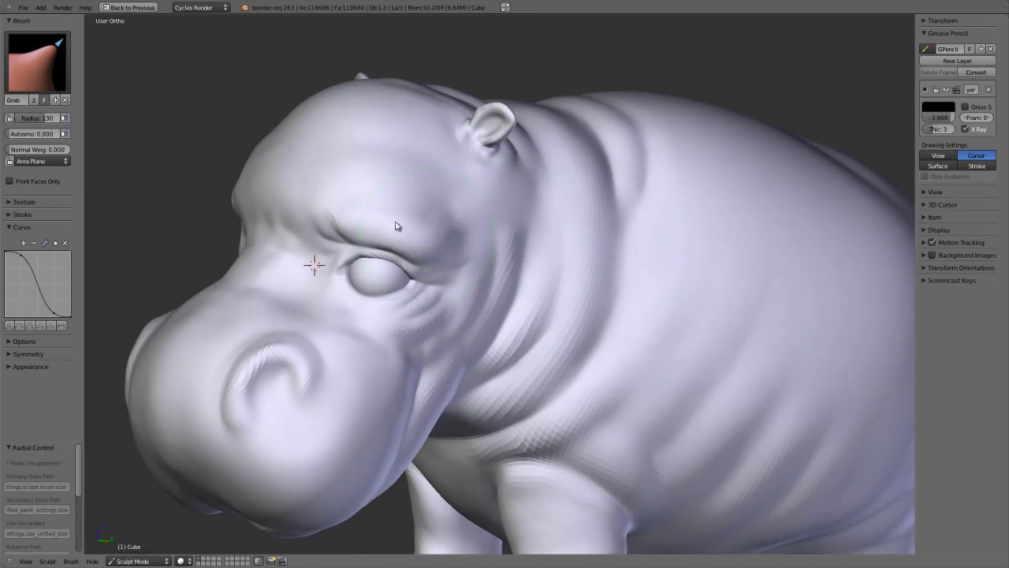
pyautogui.click(37, 61)
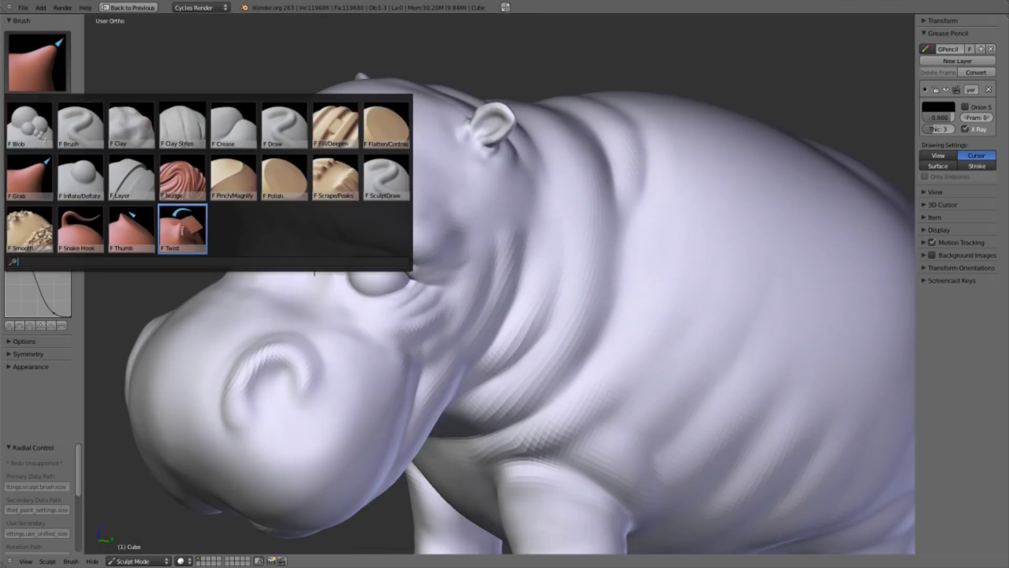
pyautogui.click(201, 227)
pyautogui.moveTo(442, 314); pyautogui.dragTo(387, 281, button='middle')
pyautogui.moveTo(386, 281)
pyautogui.mouseDown()
pyautogui.moveTo(399, 275)
pyautogui.moveTo(415, 300)
pyautogui.moveTo(496, 324)
pyautogui.mouseUp()
pyautogui.hotkey('ctrl', 'z')
# Set the Twist brush's strength to 0.490 and twist the area around the eye slightly.
pyautogui.click(493, 323)
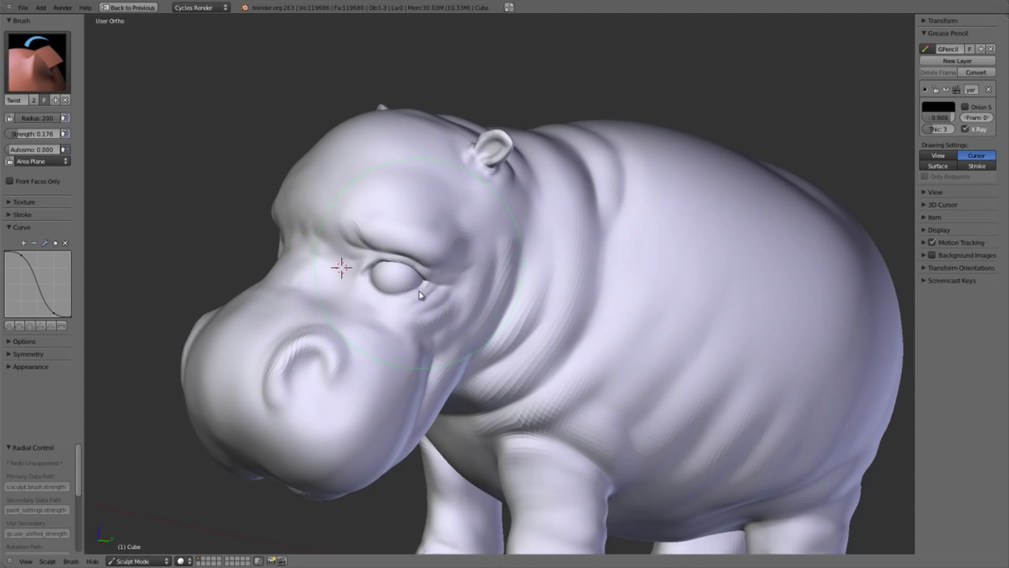
pyautogui.hotkey('shift', 'f')
pyautogui.click(408, 285)
pyautogui.hotkey('shift', 'f')
pyautogui.click(392, 275)
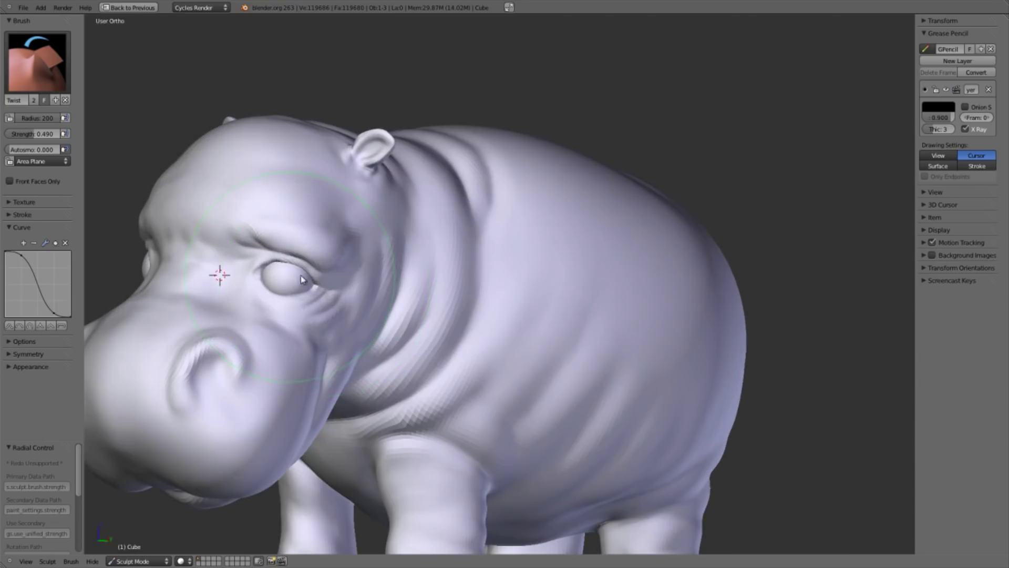
pyautogui.moveTo(294, 278)
pyautogui.mouseDown()
pyautogui.moveTo(298, 271)
pyautogui.moveTo(291, 295)
pyautogui.moveTo(299, 271)
pyautogui.moveTo(261, 276)
pyautogui.moveTo(329, 270)
pyautogui.moveTo(252, 280)
pyautogui.moveTo(346, 277)
pyautogui.moveTo(296, 276)
pyautogui.moveTo(313, 267)
pyautogui.mouseUp()
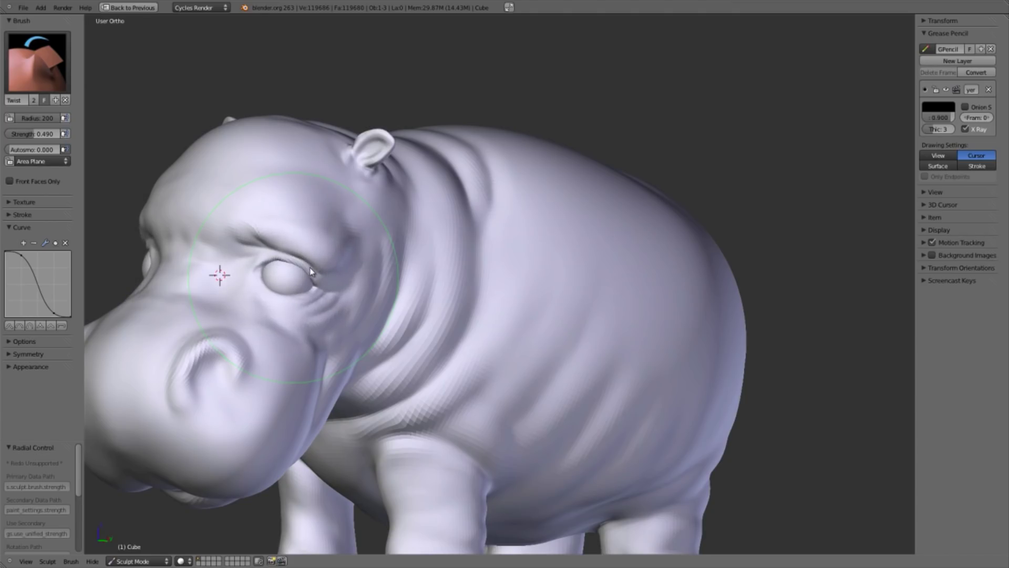
# Check the eye's new tilt on the whole hippo from three-quarter, side and front views.
pyautogui.scroll(-3, 320, 353)
pyautogui.keyDown('alt'); pyautogui.moveTo(403, 325); pyautogui.dragTo(450, 349, button='middle'); pyautogui.keyUp('alt')
pyautogui.scroll(4, 496, 349)
pyautogui.scroll(-5, 547, 289)
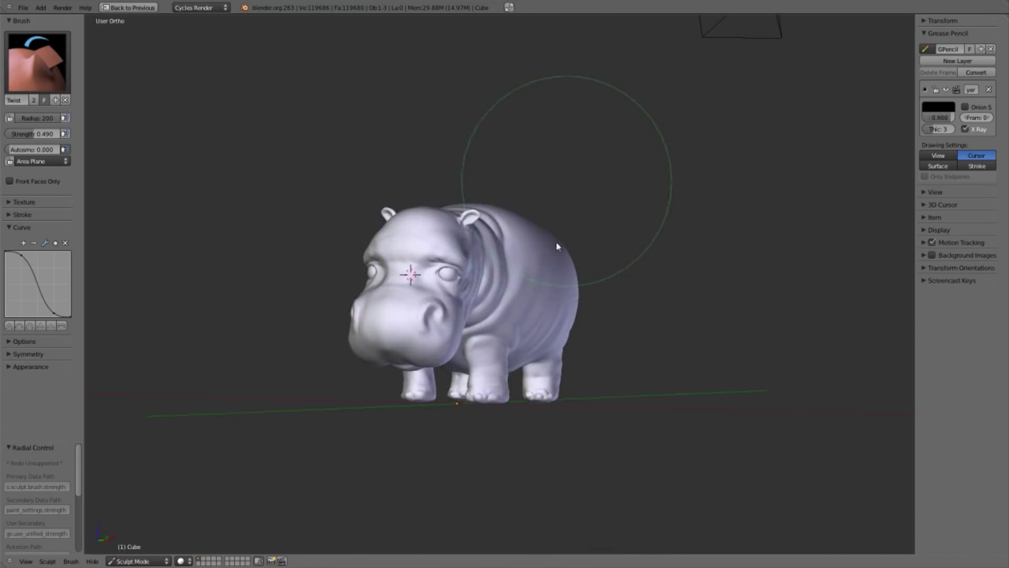
pyautogui.scroll(3, 484, 320)
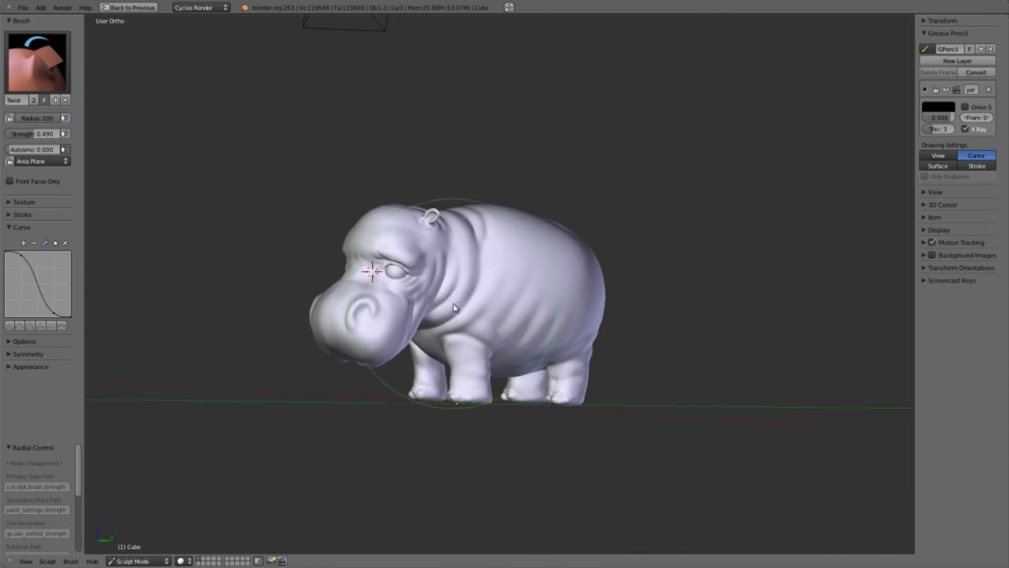
pyautogui.moveTo(416, 313); pyautogui.dragTo(448, 279, button='middle')
pyautogui.press('KP_1')
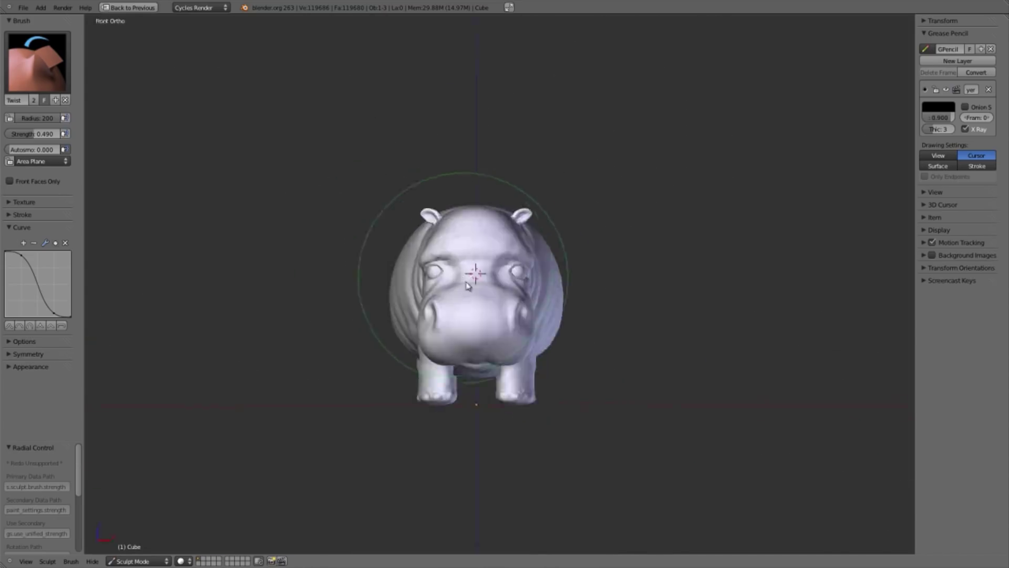
# Sketch a short diagonal grease pencil mark over the eye in front view and erase it.
pyautogui.scroll(3, 542, 292)
pyautogui.press('d')
pyautogui.moveTo(518, 256); pyautogui.dragTo(541, 284)
pyautogui.press('d')
pyautogui.moveTo(516, 256); pyautogui.dragTo(541, 282, button='right')
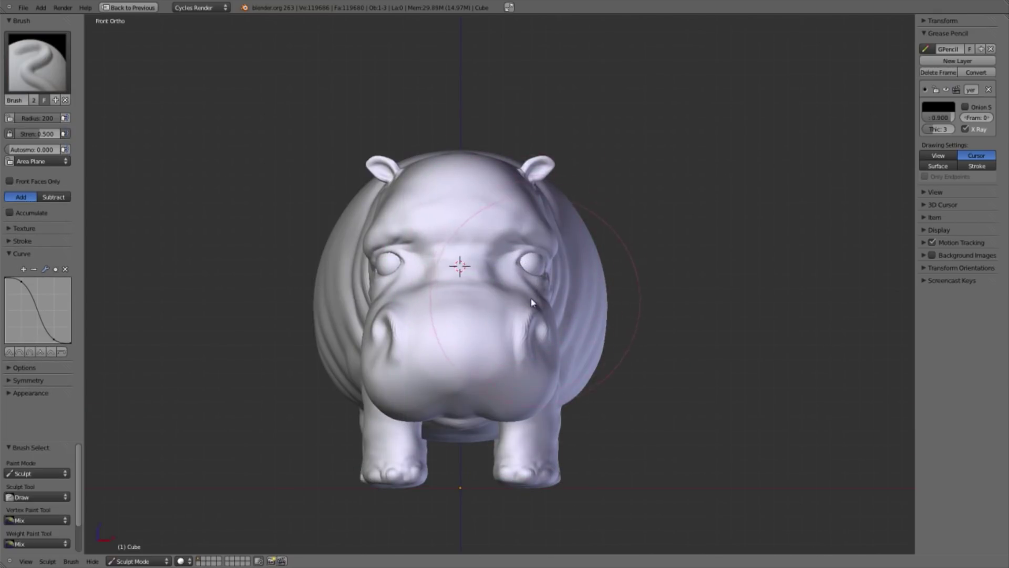
# Nudge the skin beside the eye's inner corner slightly with the Grab brush at radius 160.
pyautogui.moveTo(531, 299); pyautogui.dragTo(484, 349, button='middle')
pyautogui.scroll(4, 443, 262)
pyautogui.press('g')
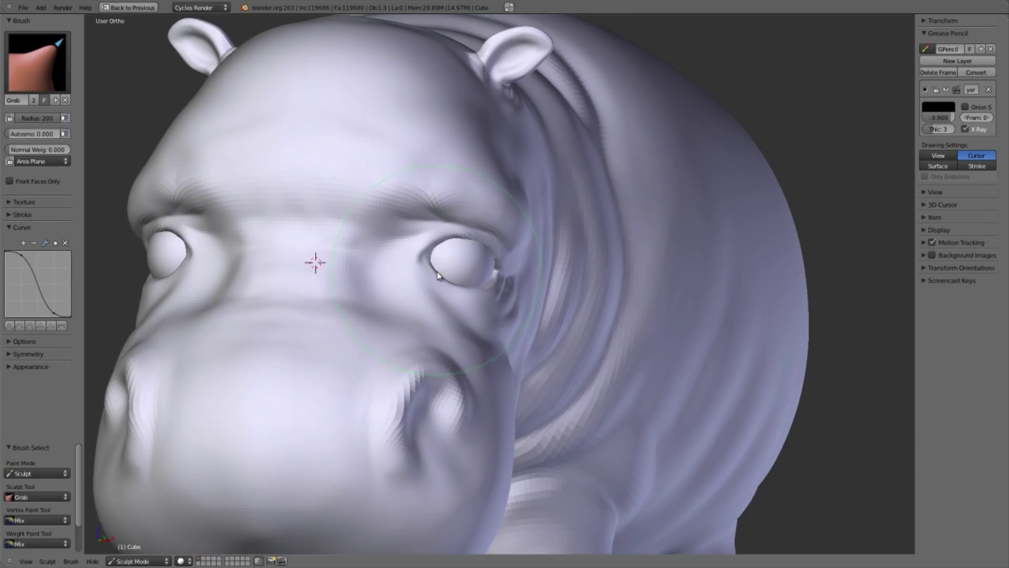
pyautogui.press('f')
pyautogui.click(418, 269)
pyautogui.moveTo(423, 264); pyautogui.dragTo(423, 269)
# Build up the surface between the nose bridge and the eye's inner corner with the Clay brush at radius 126.
pyautogui.moveTo(454, 291)
pyautogui.mouseDown(button='middle')
pyautogui.moveTo(329, 347)
pyautogui.moveTo(320, 309)
pyautogui.moveTo(704, 273)
pyautogui.mouseUp(button='middle')
pyautogui.press('KP_3')
pyautogui.keyDown('shift'); pyautogui.moveTo(284, 237); pyautogui.dragTo(301, 259, button='middle'); pyautogui.keyUp('shift')
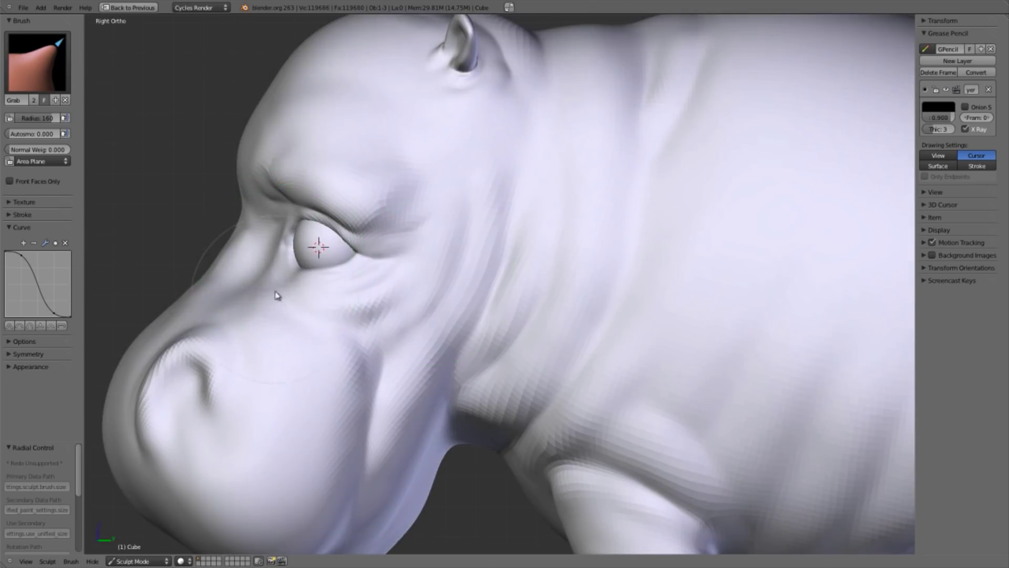
pyautogui.moveTo(279, 297)
pyautogui.mouseDown(button='middle')
pyautogui.moveTo(451, 305)
pyautogui.moveTo(461, 341)
pyautogui.mouseUp(button='middle')
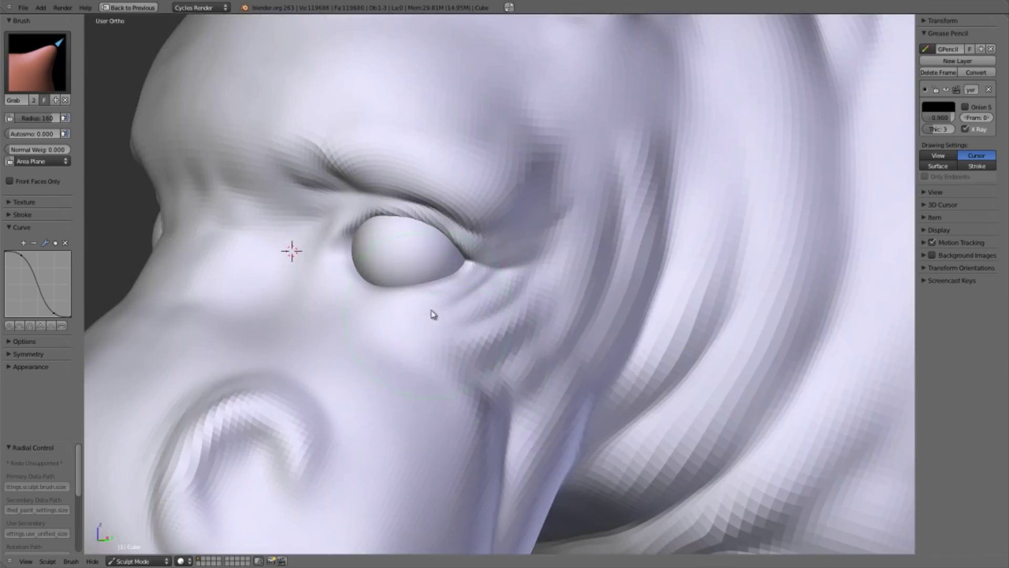
pyautogui.moveTo(441, 304)
pyautogui.mouseDown(button='middle')
pyautogui.moveTo(317, 272)
pyautogui.moveTo(402, 280)
pyautogui.mouseUp(button='middle')
pyautogui.press('d')
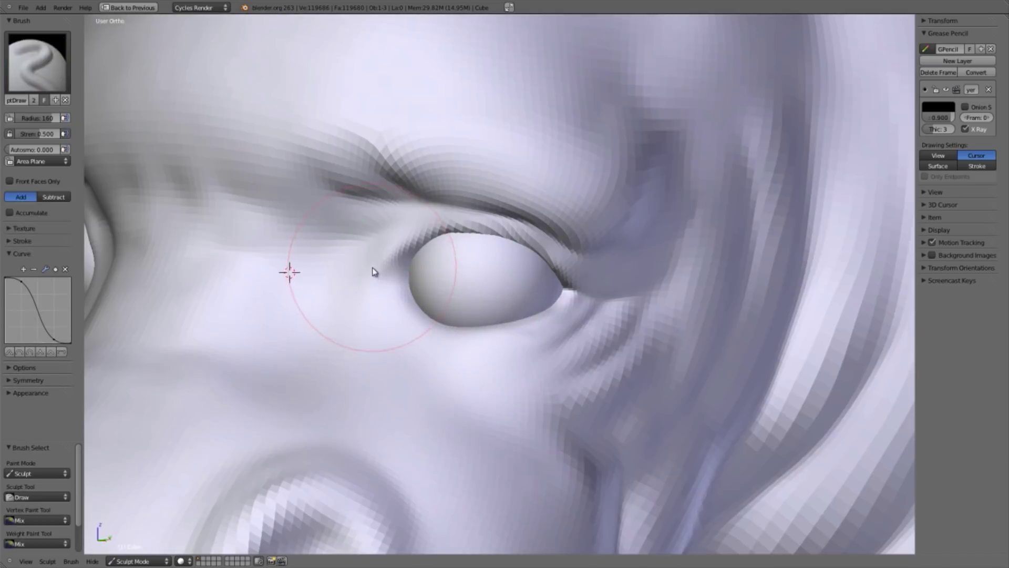
pyautogui.press('c')
pyautogui.press('f')
pyautogui.click(352, 272)
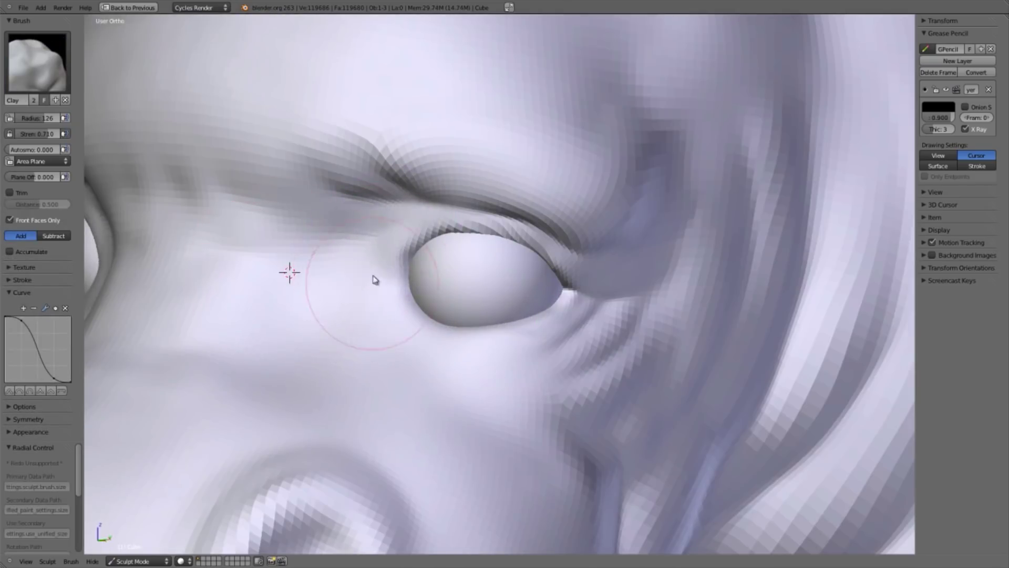
pyautogui.moveTo(375, 261)
pyautogui.mouseDown()
pyautogui.moveTo(379, 240)
pyautogui.moveTo(368, 300)
pyautogui.mouseUp()
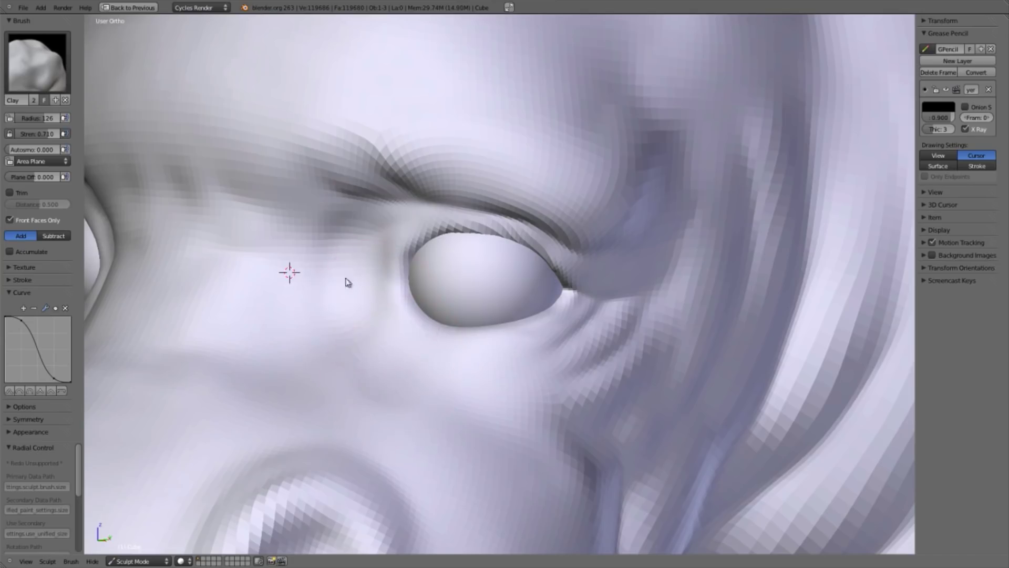
pyautogui.moveTo(348, 252)
pyautogui.mouseDown()
pyautogui.moveTo(320, 226)
pyautogui.moveTo(369, 329)
pyautogui.moveTo(383, 205)
pyautogui.moveTo(418, 211)
pyautogui.mouseUp()
# Set the Clay brush to radius 89 and strength 0.320 and fill out the area between the inner brow and upper eyelid.
pyautogui.press('f')
pyautogui.click(382, 237)
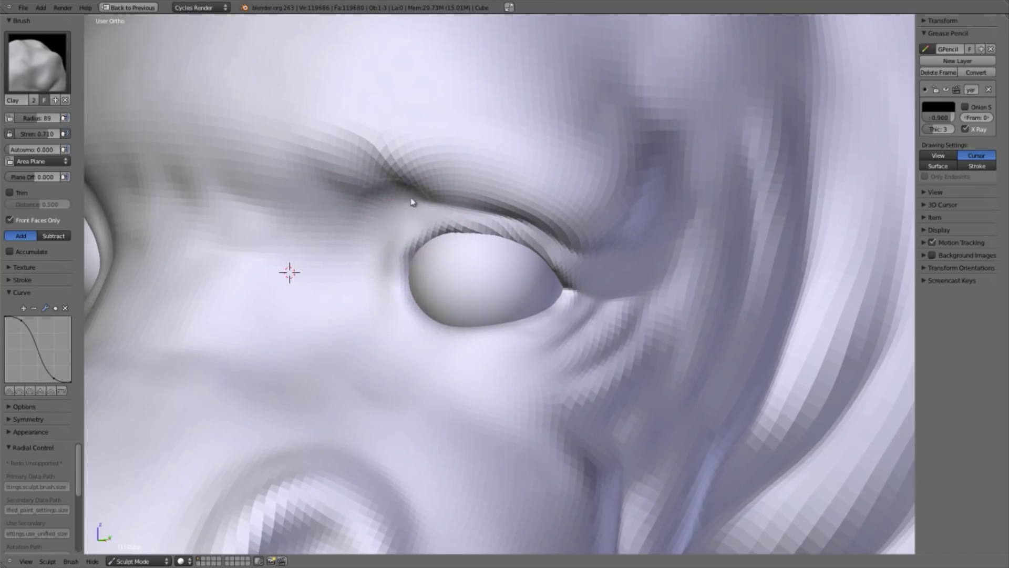
pyautogui.hotkey('shift', 'f')
pyautogui.click(430, 231)
pyautogui.moveTo(428, 230)
pyautogui.mouseDown(button='middle')
pyautogui.moveTo(565, 190)
pyautogui.moveTo(608, 273)
pyautogui.mouseUp(button='middle')
pyautogui.moveTo(575, 233); pyautogui.dragTo(619, 333)
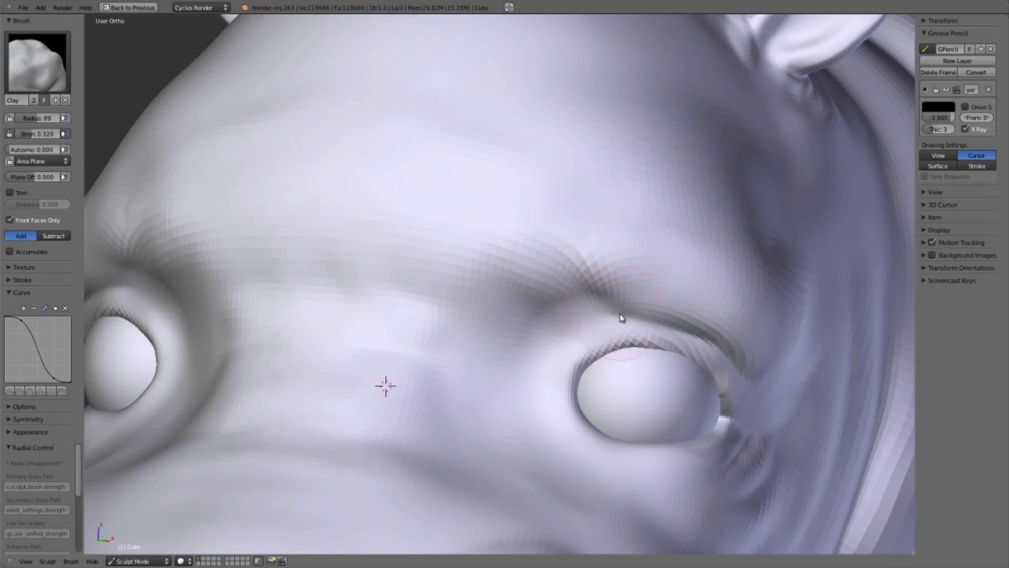
# Reduce the Clay brush radius to 76 and touch up the surface beside the eye's inner corner.
pyautogui.keyDown('shift'); pyautogui.moveTo(563, 312); pyautogui.dragTo(530, 223, button='middle'); pyautogui.keyUp('shift')
pyautogui.press('f')
pyautogui.click(549, 311)
pyautogui.moveTo(533, 297)
pyautogui.mouseDown()
pyautogui.moveTo(546, 308)
pyautogui.moveTo(535, 299)
pyautogui.moveTo(527, 308)
pyautogui.mouseUp()
# Try pulling the eye's inner corner toward the nose with the Grab brush at radius 59, and undo the latest strokes.
pyautogui.press('g')
pyautogui.keyDown('ctrl'); pyautogui.moveTo(558, 353); pyautogui.dragTo(592, 220, button='middle'); pyautogui.keyUp('ctrl')
pyautogui.press('KP_1')
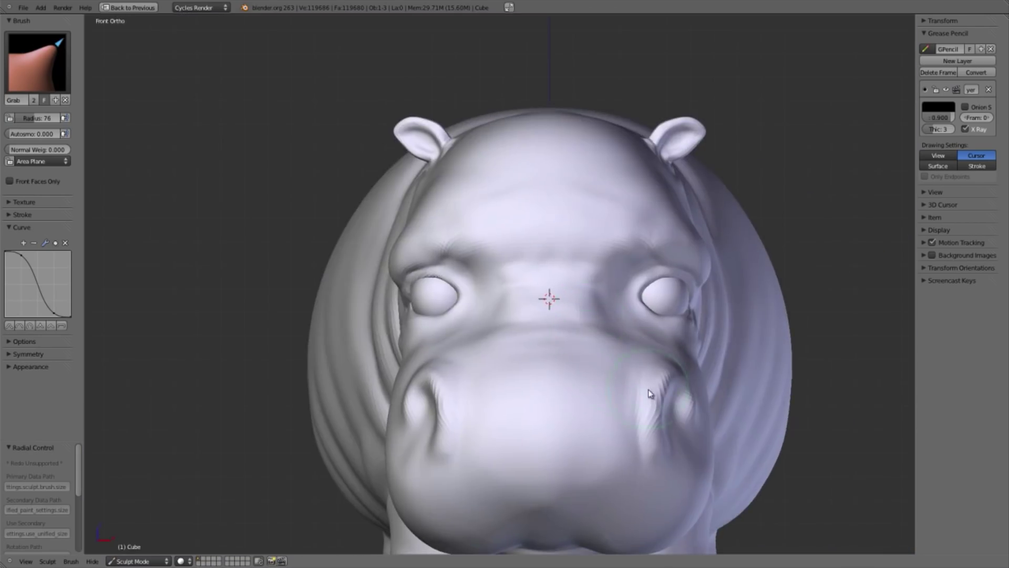
pyautogui.keyDown('ctrl'); pyautogui.moveTo(603, 403); pyautogui.dragTo(686, 221, button='middle'); pyautogui.keyUp('ctrl')
pyautogui.moveTo(597, 279)
pyautogui.mouseDown(button='middle')
pyautogui.moveTo(633, 277)
pyautogui.moveTo(583, 281)
pyautogui.mouseUp(button='middle')
pyautogui.moveTo(583, 281)
pyautogui.keyDown('ctrl'); pyautogui.mouseDown(button='middle')
pyautogui.moveTo(544, 466)
pyautogui.moveTo(480, 288)
pyautogui.moveTo(452, 248)
pyautogui.moveTo(464, 259)
pyautogui.moveTo(447, 360)
pyautogui.moveTo(573, 341)
pyautogui.mouseUp(button='middle'); pyautogui.keyUp('ctrl')
pyautogui.moveTo(573, 341)
pyautogui.keyDown('ctrl'); pyautogui.mouseDown(button='middle')
pyautogui.moveTo(621, 277)
pyautogui.moveTo(560, 264)
pyautogui.moveTo(561, 373)
pyautogui.moveTo(534, 274)
pyautogui.mouseUp(button='middle'); pyautogui.keyUp('ctrl')
pyautogui.press('f')
pyautogui.click(486, 247)
pyautogui.moveTo(480, 226); pyautogui.dragTo(449, 268)
pyautogui.hotkey('ctrl', 'z')
pyautogui.hotkey('ctrl', 'z')
pyautogui.hotkey('ctrl', 'z')
# Shape the eye's inner corner into a pointed tear duct with the Clay brush at radius 59 and strength 0.493.
pyautogui.press('c')
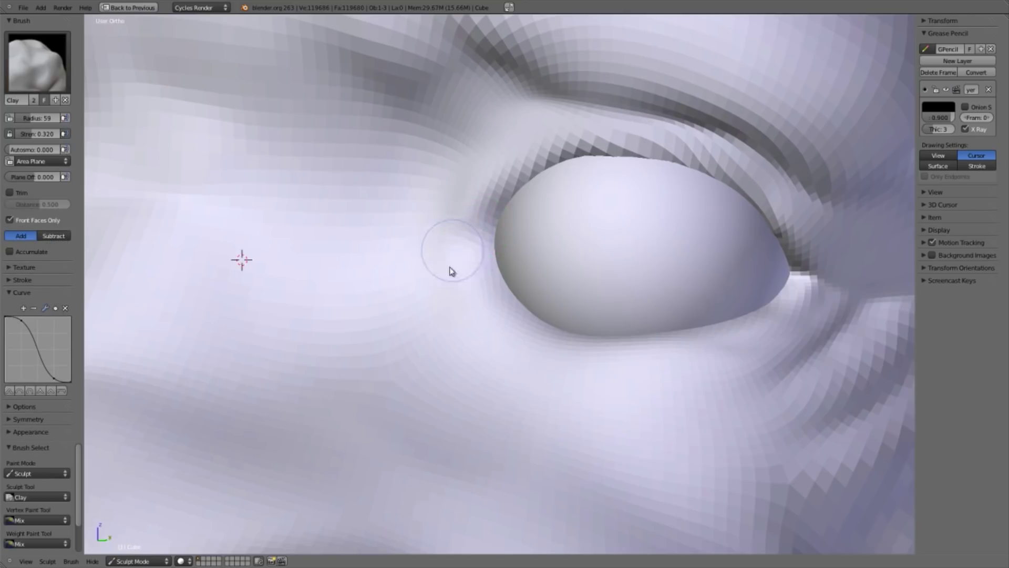
pyautogui.press('f')
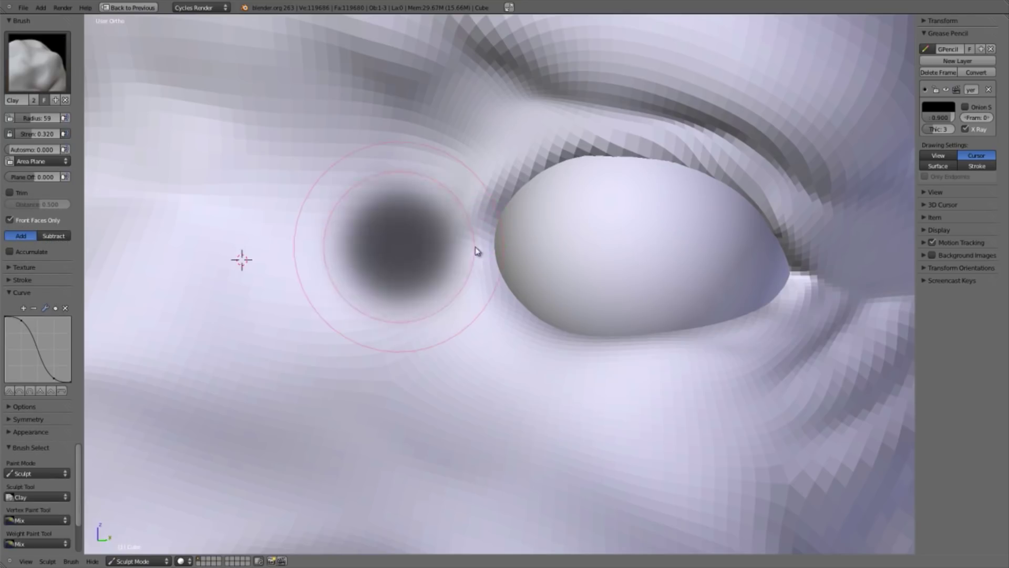
pyautogui.click(455, 247)
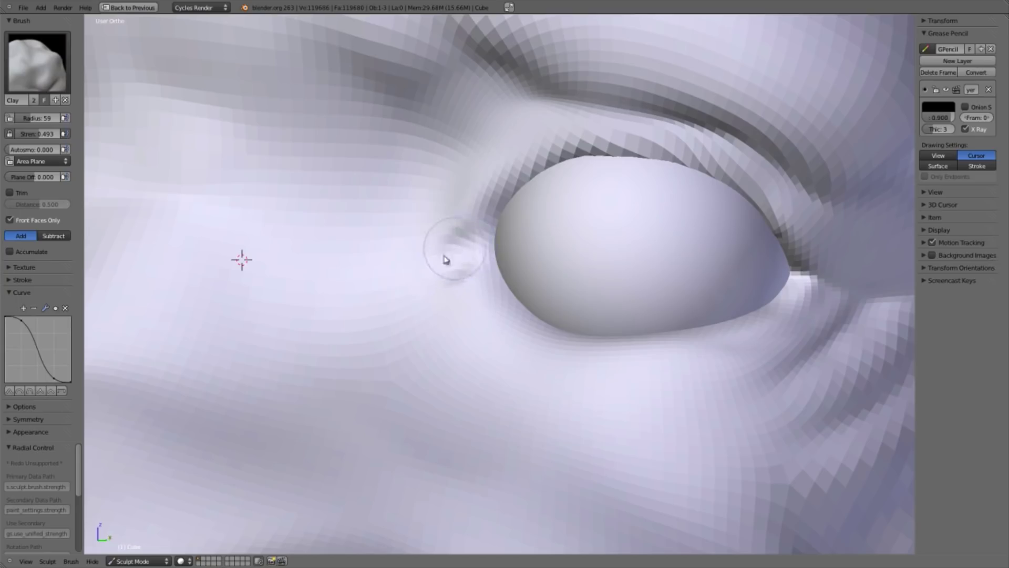
pyautogui.moveTo(432, 273)
pyautogui.mouseDown()
pyautogui.moveTo(504, 241)
pyautogui.moveTo(505, 270)
pyautogui.moveTo(467, 277)
pyautogui.moveTo(476, 278)
pyautogui.moveTo(496, 226)
pyautogui.moveTo(520, 231)
pyautogui.moveTo(531, 295)
pyautogui.moveTo(468, 252)
pyautogui.moveTo(476, 243)
pyautogui.mouseUp()
pyautogui.scroll(-4, 482, 257)
pyautogui.moveTo(518, 247); pyautogui.dragTo(498, 316, button='middle')
pyautogui.scroll(4, 497, 316)
pyautogui.moveTo(430, 268); pyautogui.dragTo(443, 239)
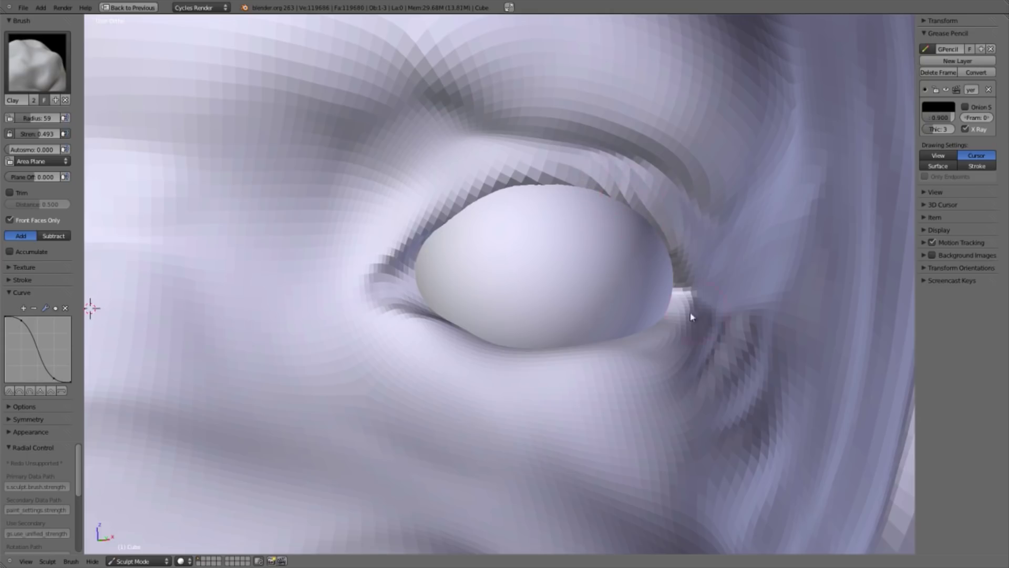
# Define the lower eyelid rim, and at radius 75 build a ridge from the inner brow down around the eye's inner corner.
pyautogui.moveTo(581, 358)
pyautogui.mouseDown()
pyautogui.moveTo(505, 353)
pyautogui.moveTo(446, 325)
pyautogui.moveTo(534, 348)
pyautogui.moveTo(587, 348)
pyautogui.mouseUp()
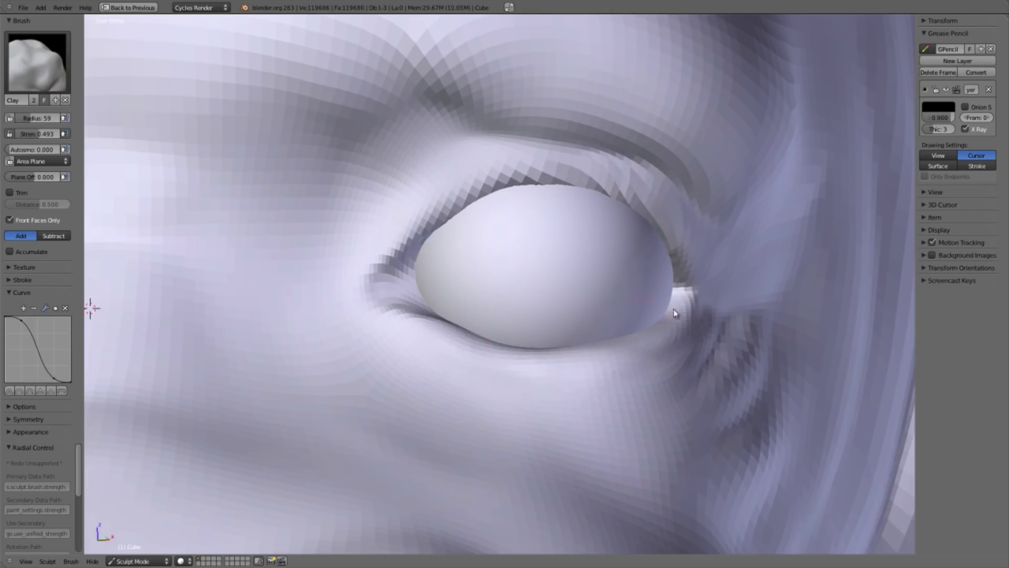
pyautogui.moveTo(515, 372)
pyautogui.mouseDown()
pyautogui.moveTo(424, 320)
pyautogui.moveTo(396, 227)
pyautogui.moveTo(365, 263)
pyautogui.moveTo(378, 311)
pyautogui.mouseUp()
pyautogui.press('f')
pyautogui.click(408, 217)
pyautogui.moveTo(441, 129)
pyautogui.mouseDown()
pyautogui.moveTo(342, 258)
pyautogui.moveTo(349, 297)
pyautogui.mouseUp()
pyautogui.moveTo(428, 140); pyautogui.dragTo(315, 320)
pyautogui.moveTo(431, 117); pyautogui.dragTo(286, 360)
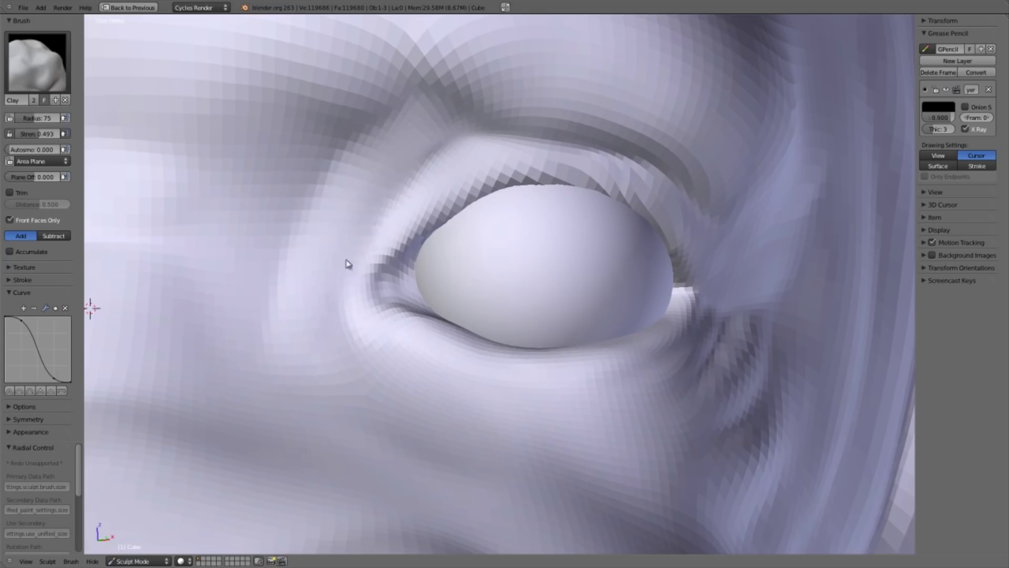
# Deepen the fold between the inner brow and upper eyelid with the Crease brush at radius 64.
pyautogui.keyDown('shift'); pyautogui.moveTo(478, 188); pyautogui.dragTo(484, 229, button='middle'); pyautogui.keyUp('shift')
pyautogui.hotkey('shift', 'c')
pyautogui.press('f')
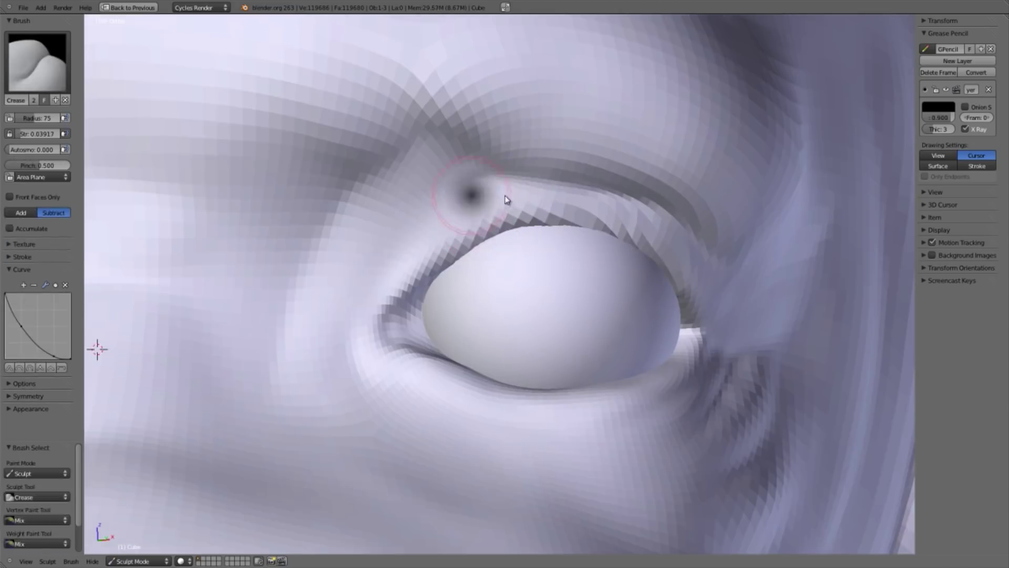
pyautogui.click(505, 196)
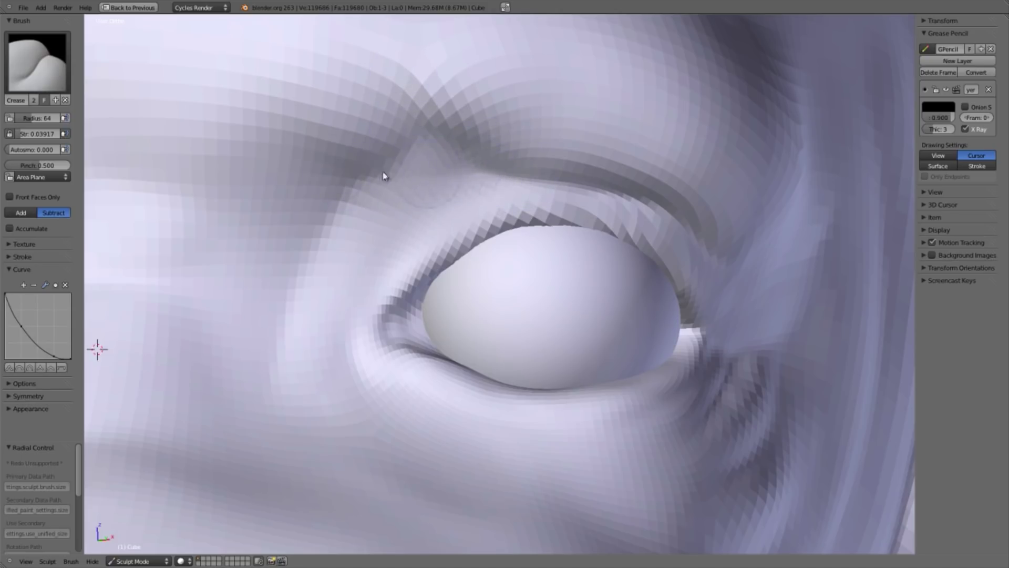
# Soften the ridge beside the eye's inner corner with the Clay brush at radius 117.
pyautogui.press('c')
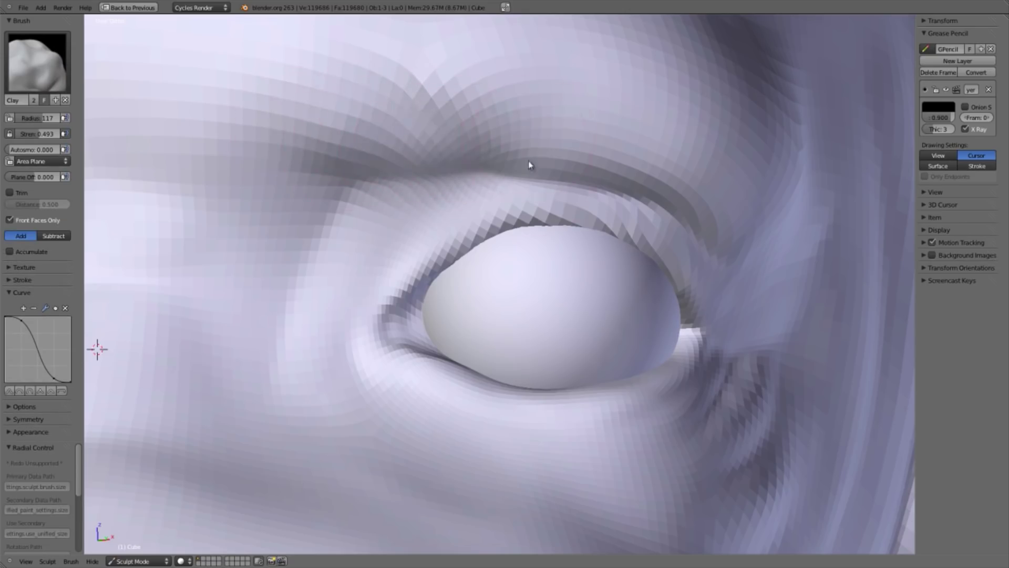
pyautogui.moveTo(538, 296); pyautogui.dragTo(542, 234, button='middle')
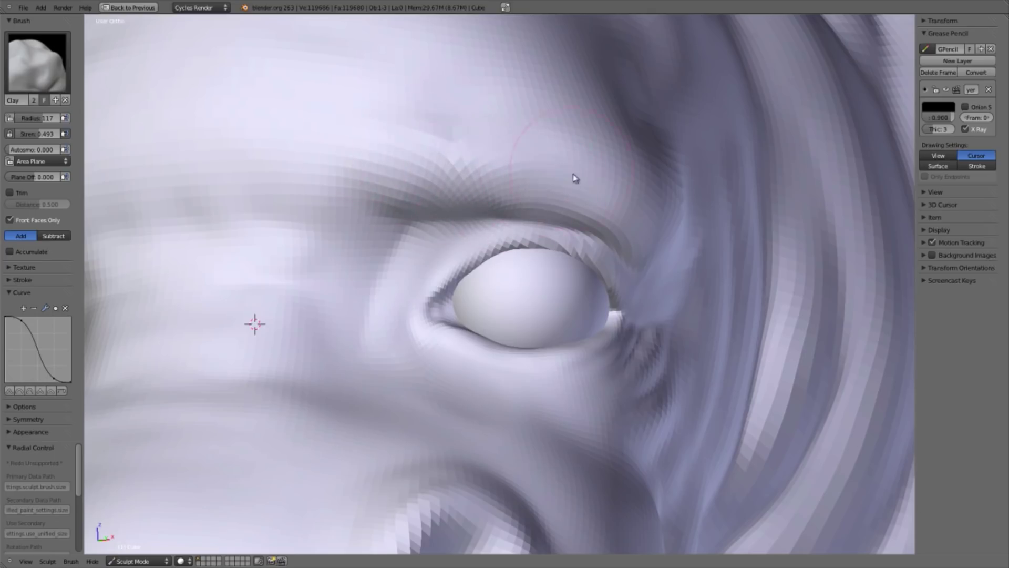
pyautogui.moveTo(344, 300); pyautogui.dragTo(397, 286)
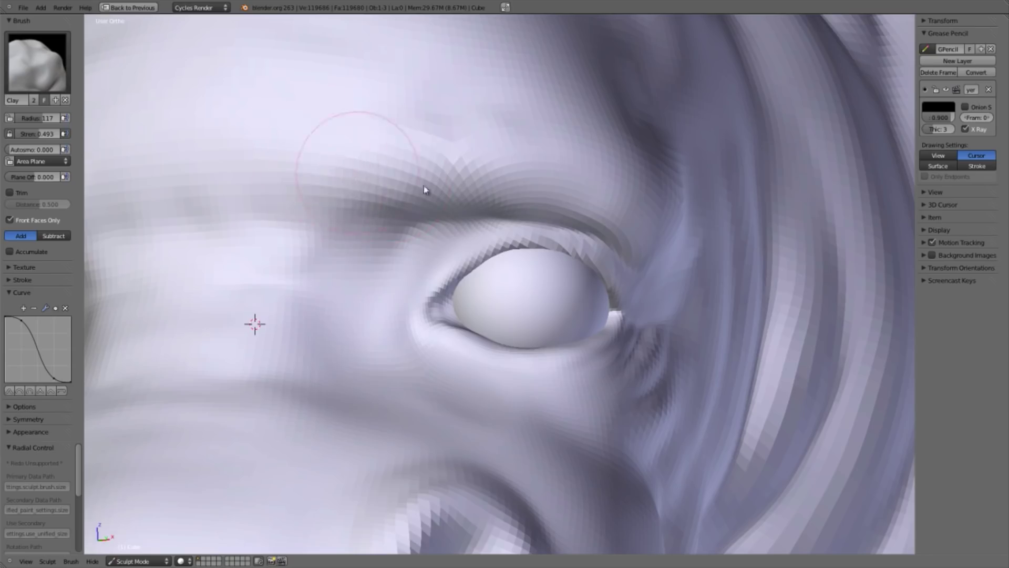
# Sharpen the crease under the inner brow with the Crease brush at radius 100 and check it on the whole head.
pyautogui.scroll(2, 490, 258)
pyautogui.hotkey('shift', 'c')
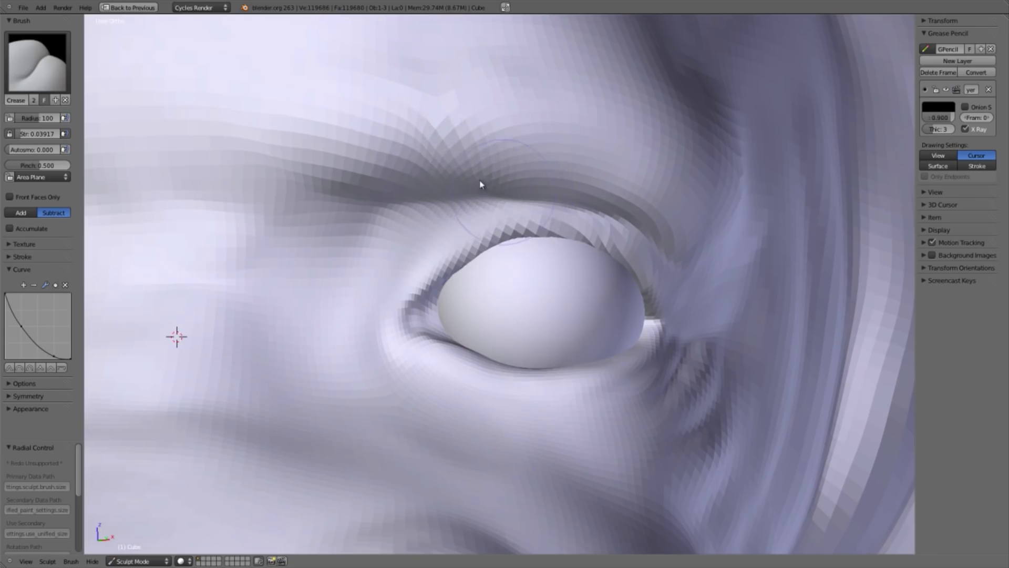
pyautogui.scroll(-6, 502, 267)
pyautogui.moveTo(541, 288); pyautogui.dragTo(605, 299, button='middle')
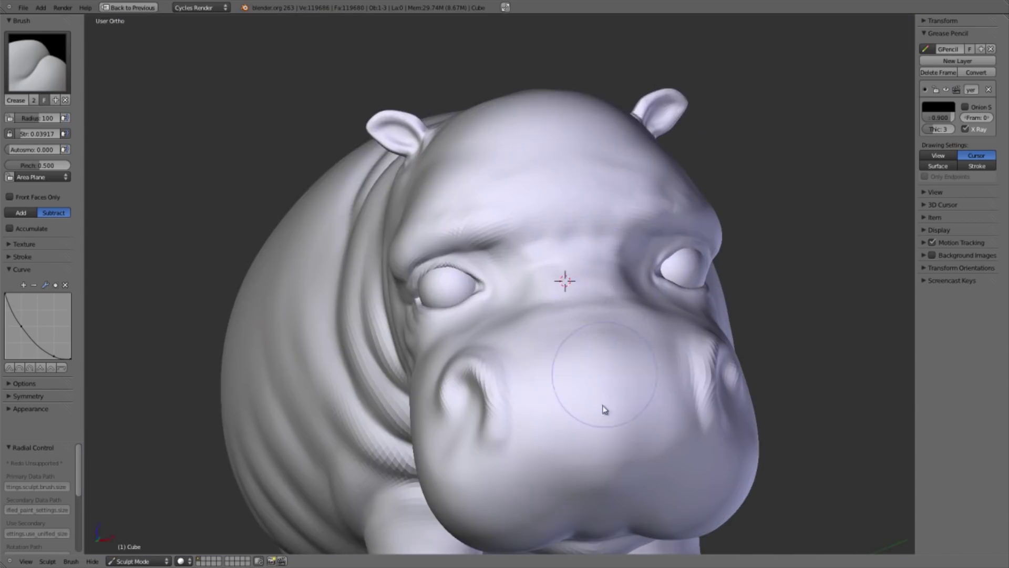
# Sculpt a short upward fold in the brow above the eye's inner corner with the Crease brush at radius 74.
pyautogui.scroll(4, 599, 259)
pyautogui.moveTo(599, 259); pyautogui.dragTo(538, 289, button='middle')
pyautogui.scroll(3, 478, 313)
pyautogui.keyDown('shift'); pyautogui.moveTo(397, 260); pyautogui.dragTo(734, 292, button='middle'); pyautogui.keyUp('shift')
pyautogui.press('f')
pyautogui.click(484, 267)
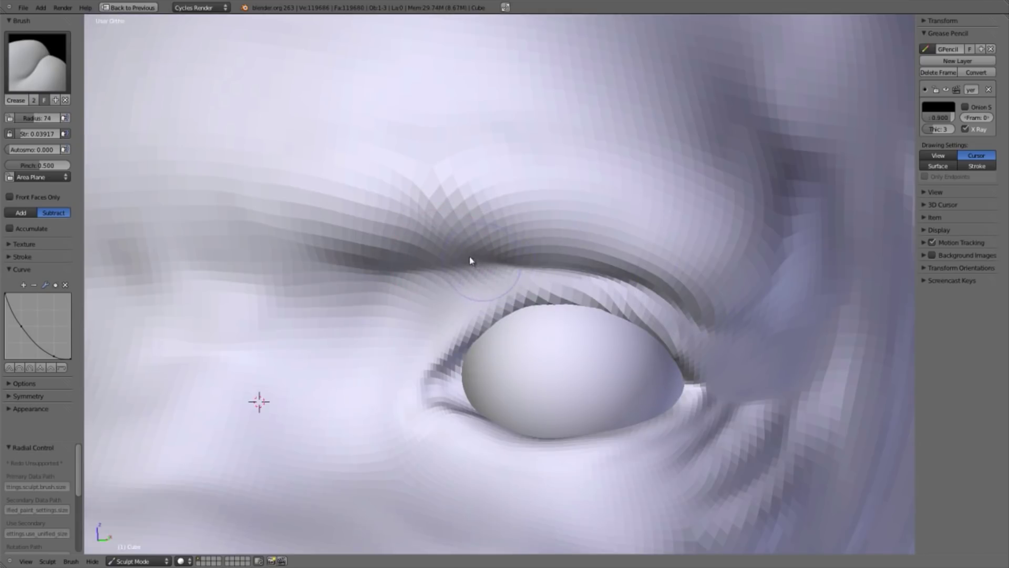
pyautogui.moveTo(465, 252)
pyautogui.mouseDown()
pyautogui.moveTo(405, 160)
pyautogui.moveTo(461, 242)
pyautogui.mouseUp()
pyautogui.moveTo(443, 205)
pyautogui.mouseDown()
pyautogui.moveTo(428, 198)
pyautogui.moveTo(419, 207)
pyautogui.moveTo(464, 243)
pyautogui.moveTo(506, 243)
pyautogui.mouseUp()
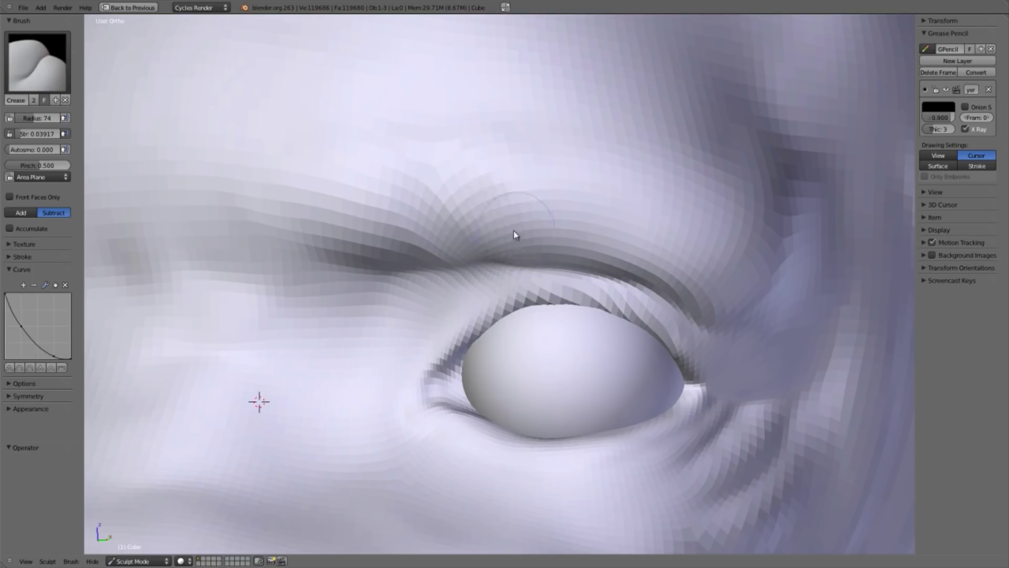
# Refine the brow volume over the upper eyelid with the Clay brush, enlarging its radius to 103.
pyautogui.press('c')
pyautogui.moveTo(565, 256); pyautogui.dragTo(442, 250)
pyautogui.moveTo(508, 263); pyautogui.dragTo(489, 268)
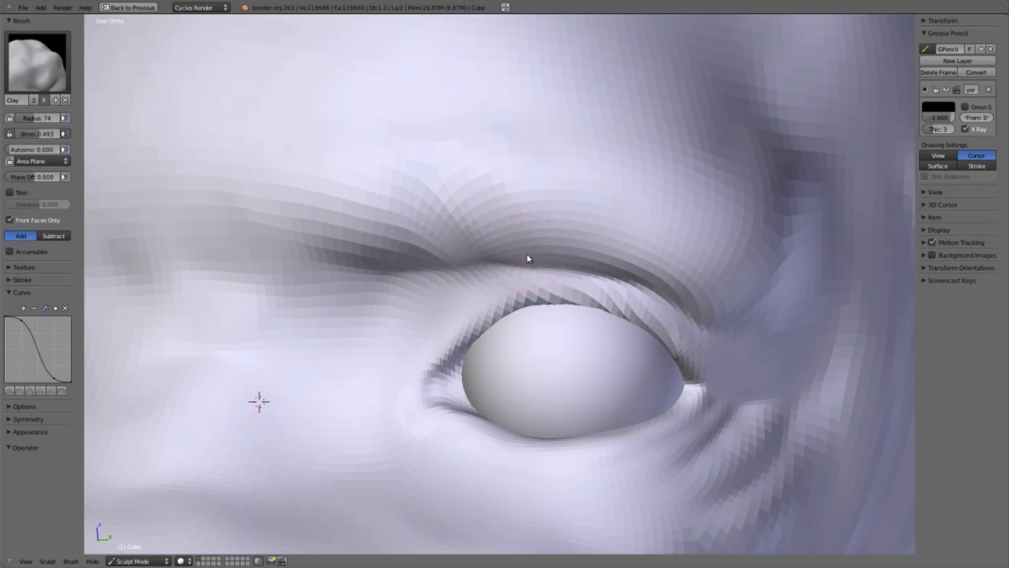
pyautogui.press('f')
pyautogui.click(545, 258)
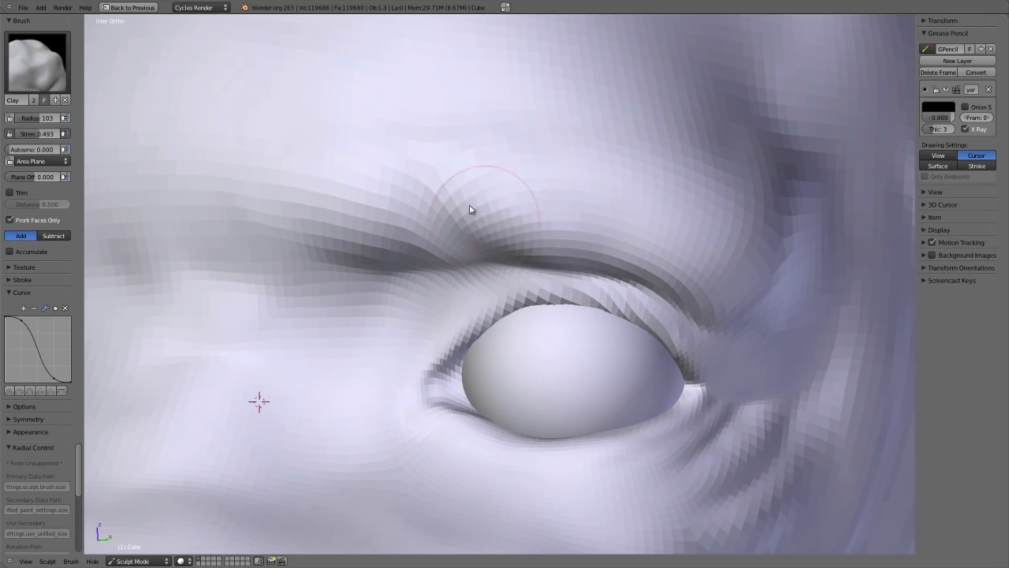
# Extend frown wrinkles from the inner brow toward the nose bridge with Clay and Crease strokes, ending with a Crease radius of 138.
pyautogui.press('KP_1')
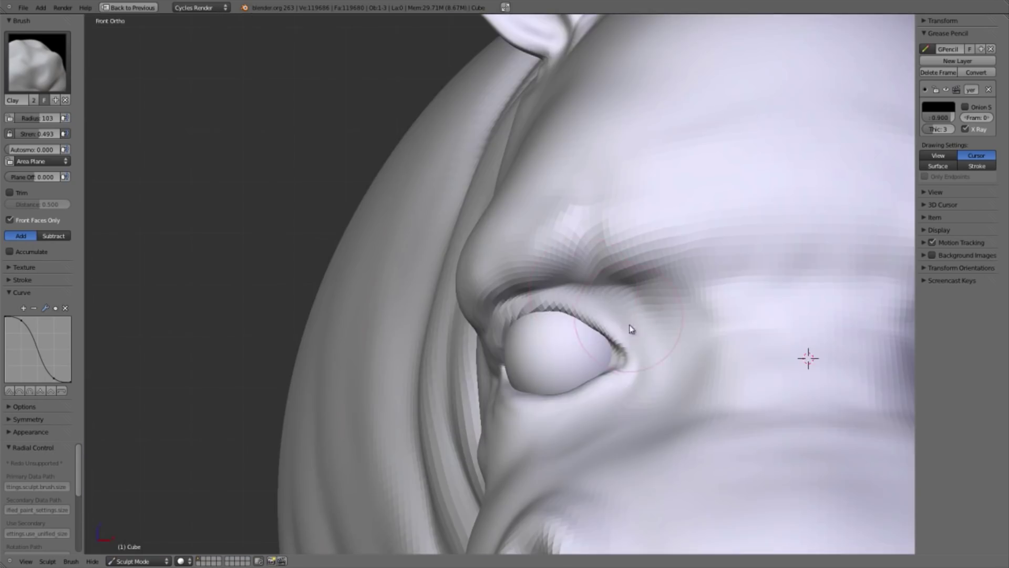
pyautogui.keyDown('shift'); pyautogui.moveTo(746, 323); pyautogui.dragTo(328, 298, button='middle'); pyautogui.keyUp('shift')
pyautogui.scroll(2, 557, 321)
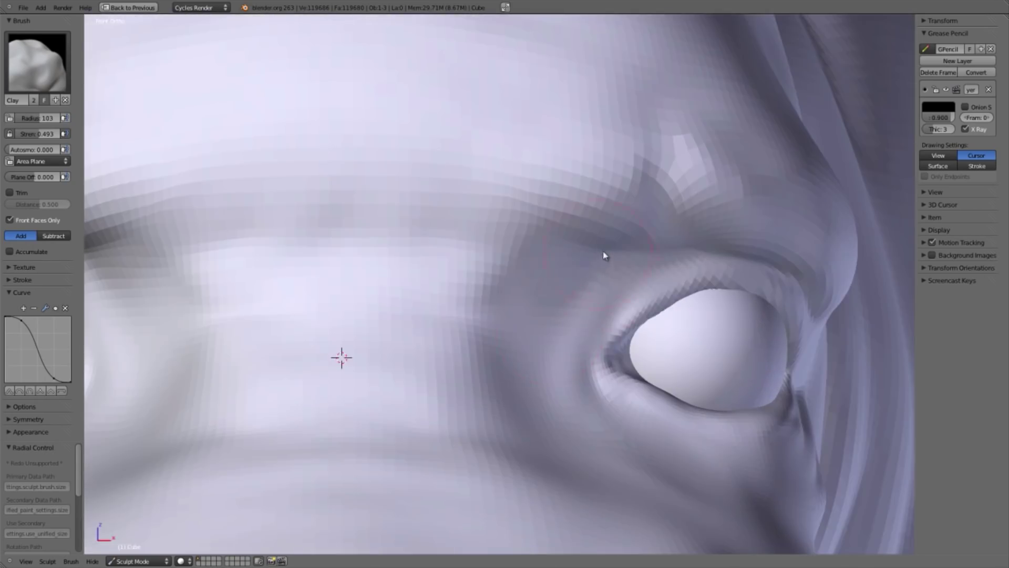
pyautogui.moveTo(607, 255)
pyautogui.mouseDown()
pyautogui.moveTo(462, 198)
pyautogui.moveTo(606, 277)
pyautogui.moveTo(459, 152)
pyautogui.moveTo(597, 271)
pyautogui.moveTo(462, 185)
pyautogui.moveTo(606, 236)
pyautogui.mouseUp()
pyautogui.hotkey('shift', 'c')
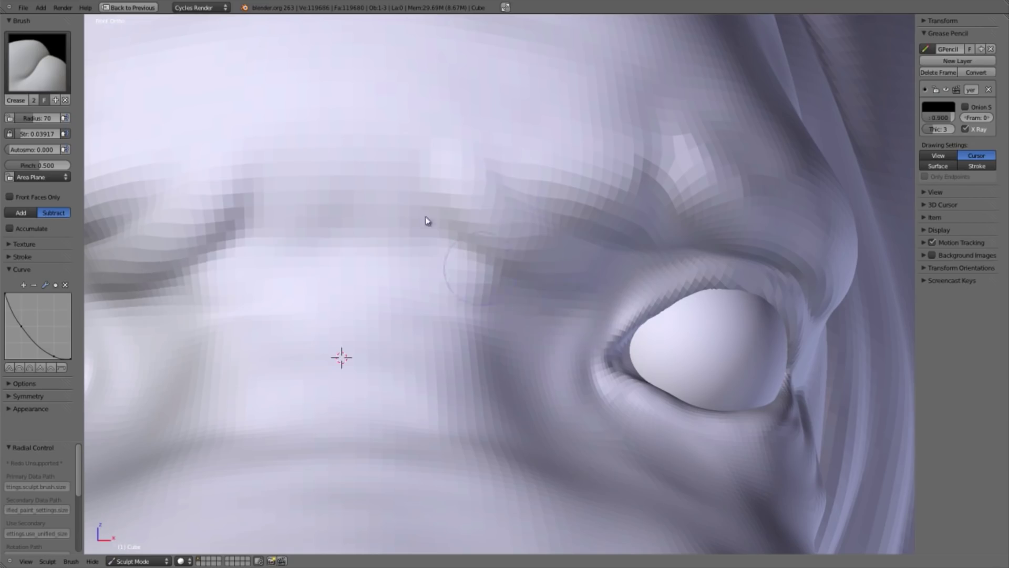
pyautogui.press('f')
pyautogui.click(457, 175)
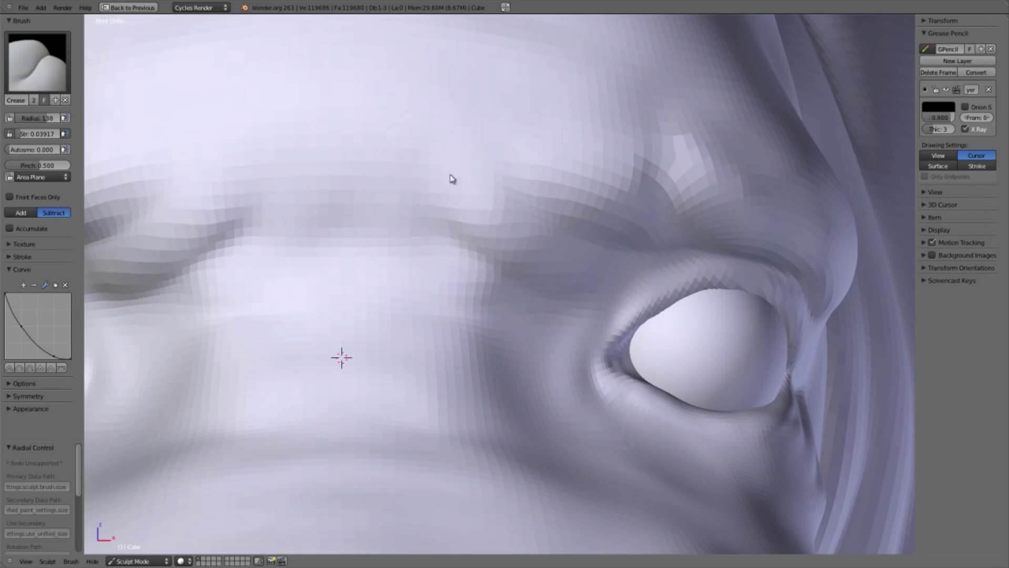
# Shape the top of the nose bridge between the eyes with the Clay brush at radius 113.
pyautogui.scroll(-7, 578, 189)
pyautogui.moveTo(534, 275); pyautogui.dragTo(636, 265, button='middle')
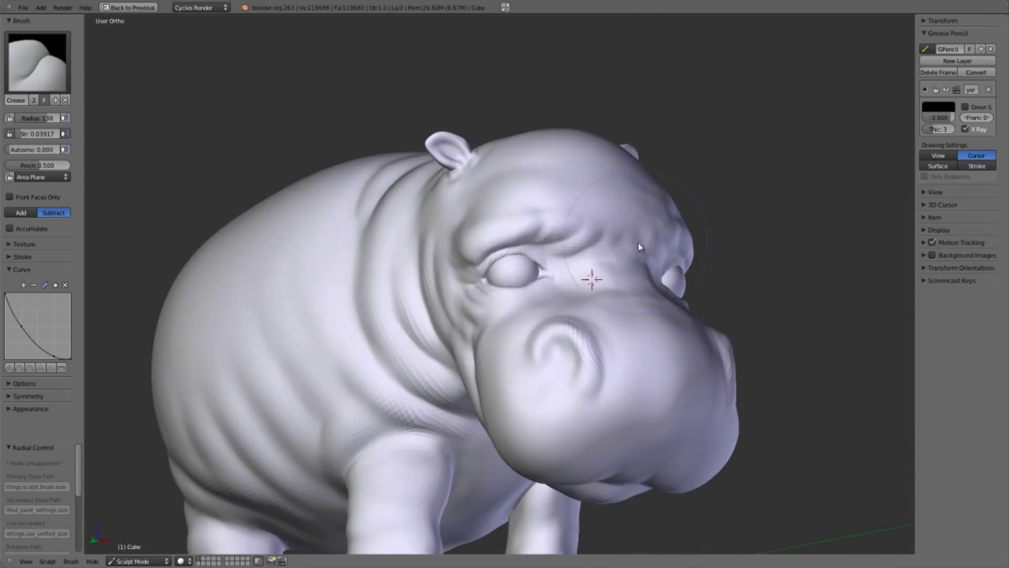
pyautogui.scroll(6, 574, 333)
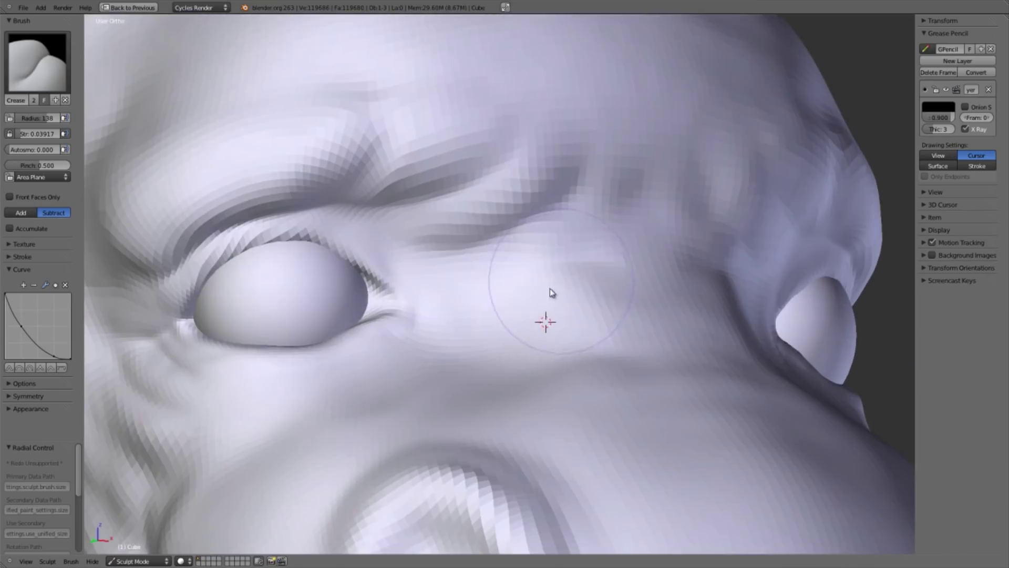
pyautogui.press('f')
pyautogui.click(520, 288)
pyautogui.press('c')
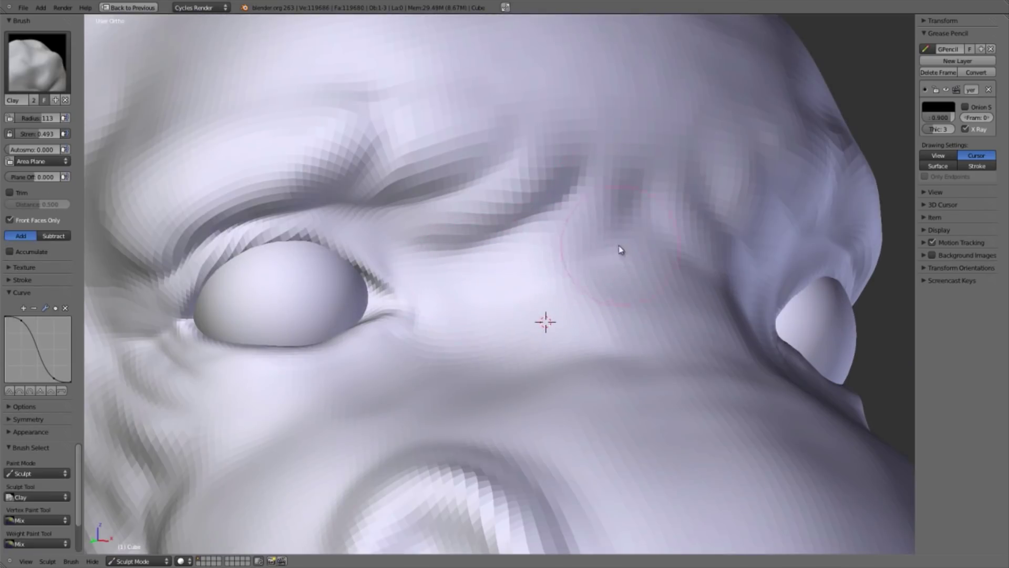
pyautogui.moveTo(620, 247)
pyautogui.mouseDown()
pyautogui.moveTo(482, 321)
pyautogui.moveTo(637, 232)
pyautogui.moveTo(482, 339)
pyautogui.mouseUp()
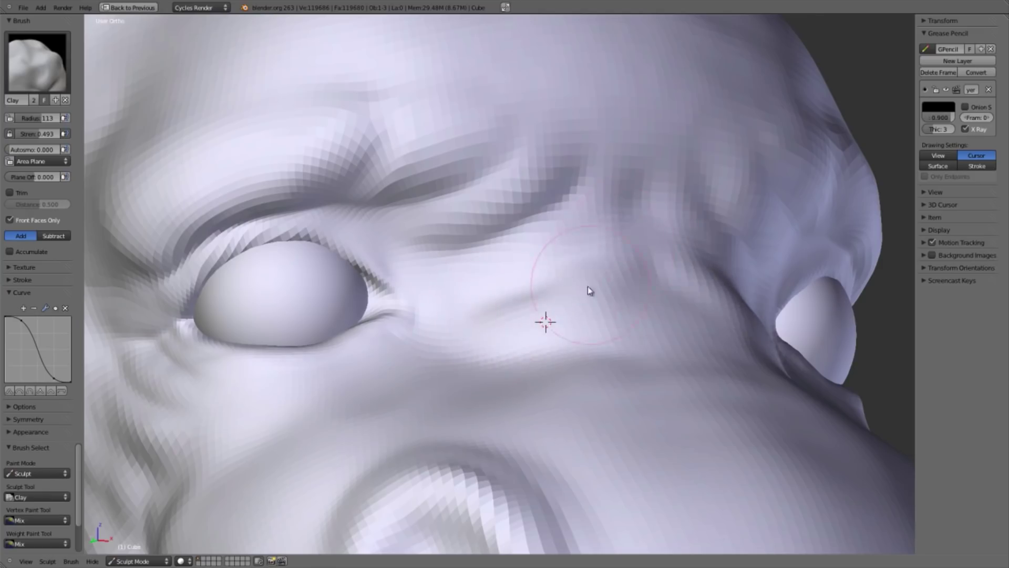
# Enlarge the Clay brush to radius 178, blend the nose bridge between the eyes, and check the whole hippo.
pyautogui.press('f')
pyautogui.click(655, 270)
pyautogui.moveTo(529, 275)
pyautogui.mouseDown()
pyautogui.moveTo(512, 335)
pyautogui.moveTo(509, 207)
pyautogui.moveTo(550, 90)
pyautogui.moveTo(615, 241)
pyautogui.moveTo(637, 223)
pyautogui.moveTo(658, 261)
pyautogui.moveTo(640, 186)
pyautogui.moveTo(626, 322)
pyautogui.mouseUp()
pyautogui.scroll(-6, 508, 305)
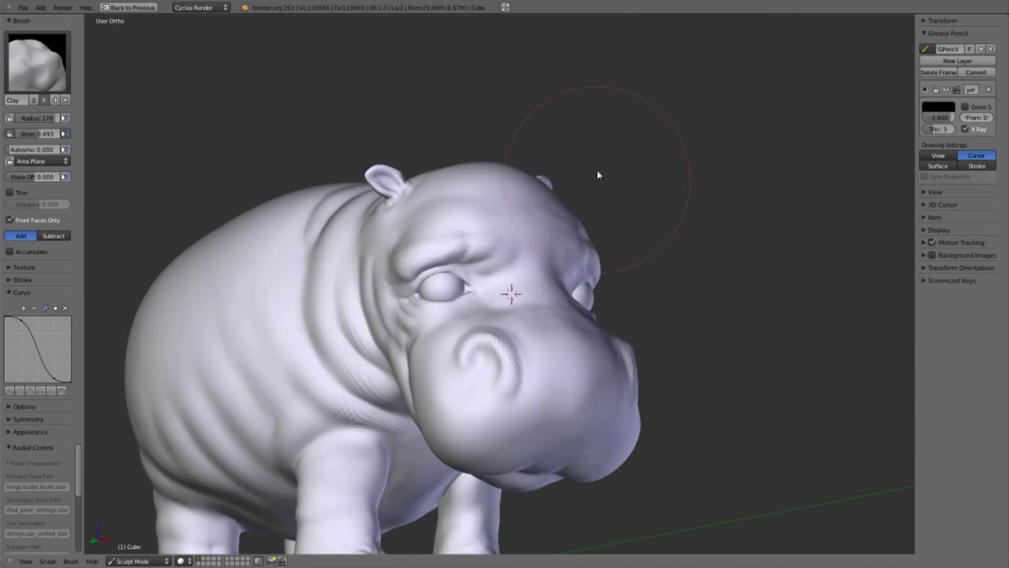
# Examine the whole hippo from the side and front, then save the file.
pyautogui.moveTo(700, 257); pyautogui.dragTo(479, 271, button='middle')
pyautogui.press('Home')
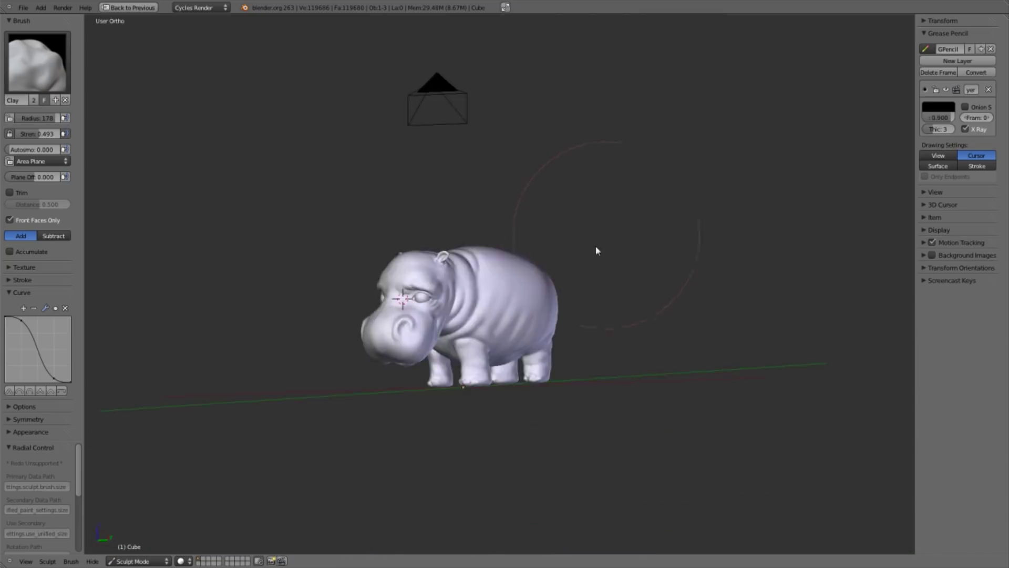
pyautogui.press('KP_1')
pyautogui.scroll(4, 702, 250)
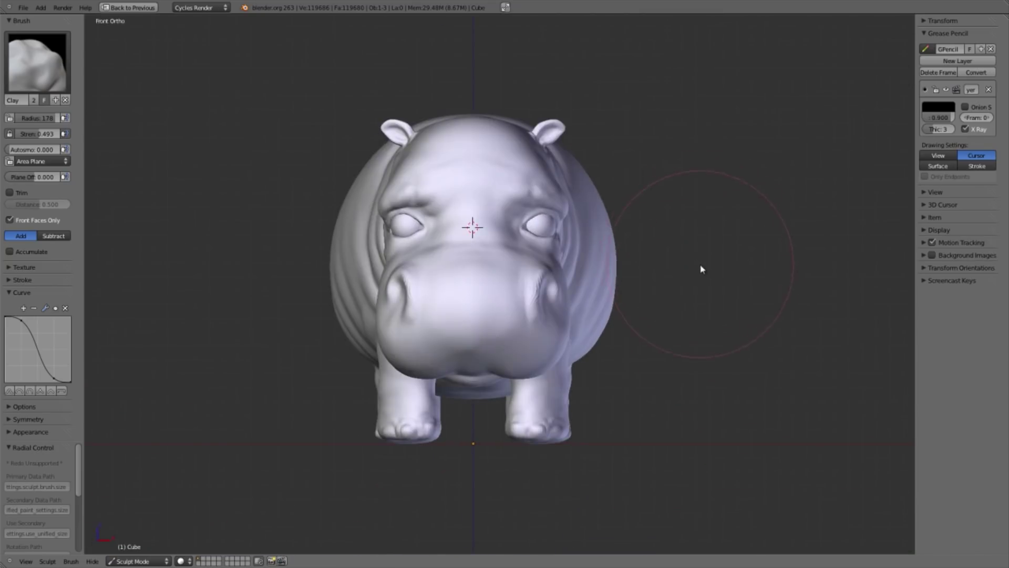
pyautogui.hotkey('ctrl', 's')
# Smooth the inner brow crease and the temple beside the eye with the Smooth brush, reducing its radius to 102.
pyautogui.moveTo(602, 271); pyautogui.dragTo(535, 240, button='middle')
pyautogui.scroll(5, 518, 315)
pyautogui.scroll(5, 564, 310)
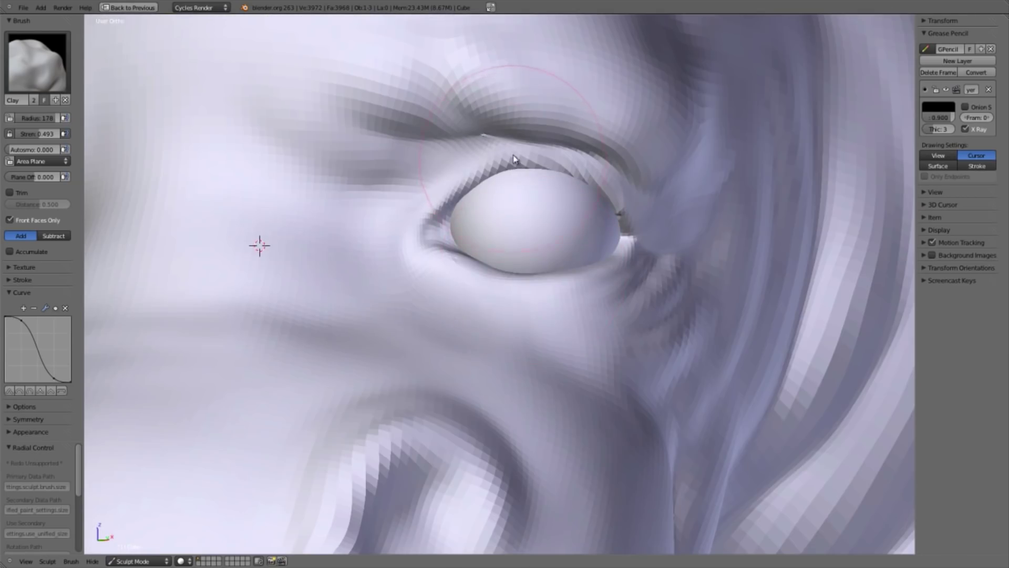
pyautogui.press('s')
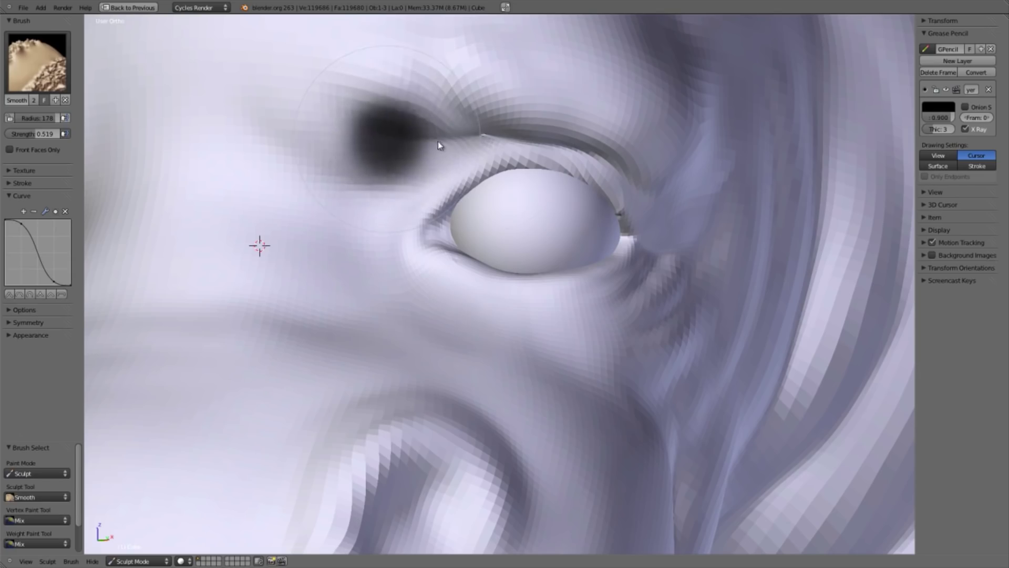
pyautogui.scroll(-10, 618, 210)
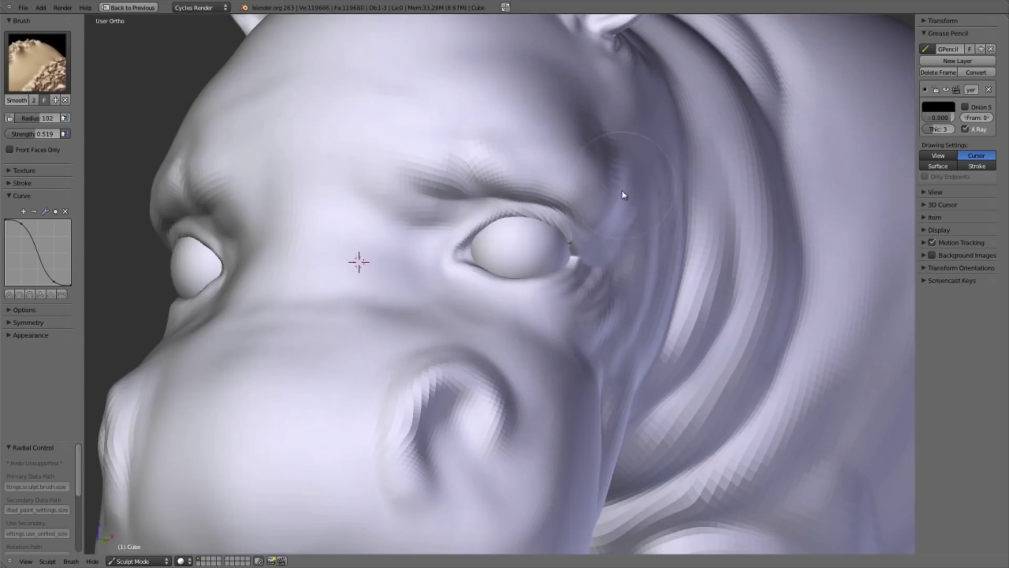
pyautogui.scroll(4, 527, 286)
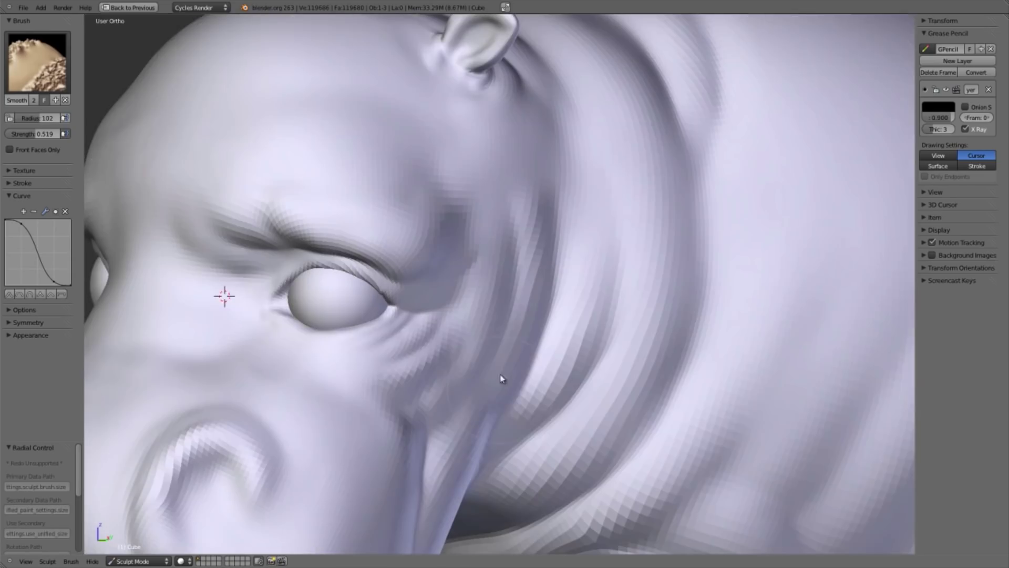
# Soften the neck folds just behind the ears with the Smooth brush at radius 102.
pyautogui.scroll(-8, 571, 247)
pyautogui.moveTo(580, 279); pyautogui.dragTo(477, 417, button='middle')
pyautogui.scroll(3, 452, 361)
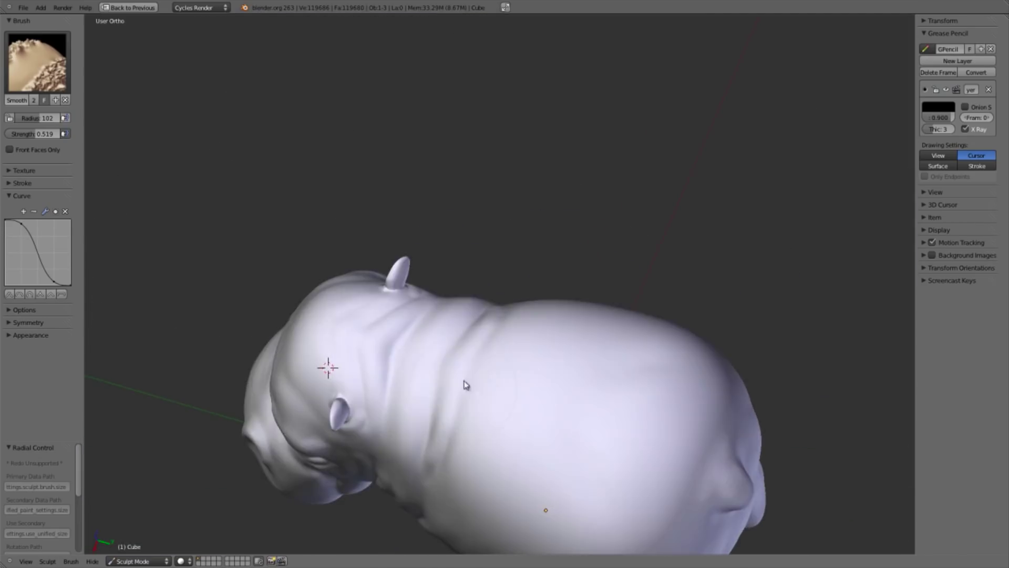
pyautogui.scroll(5, 396, 389)
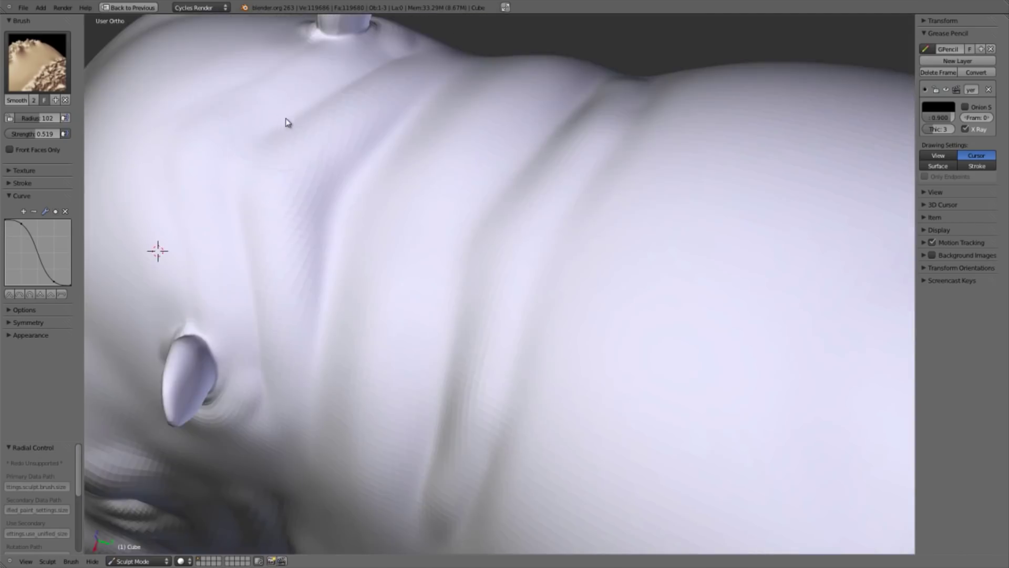
pyautogui.scroll(-6, 382, 357)
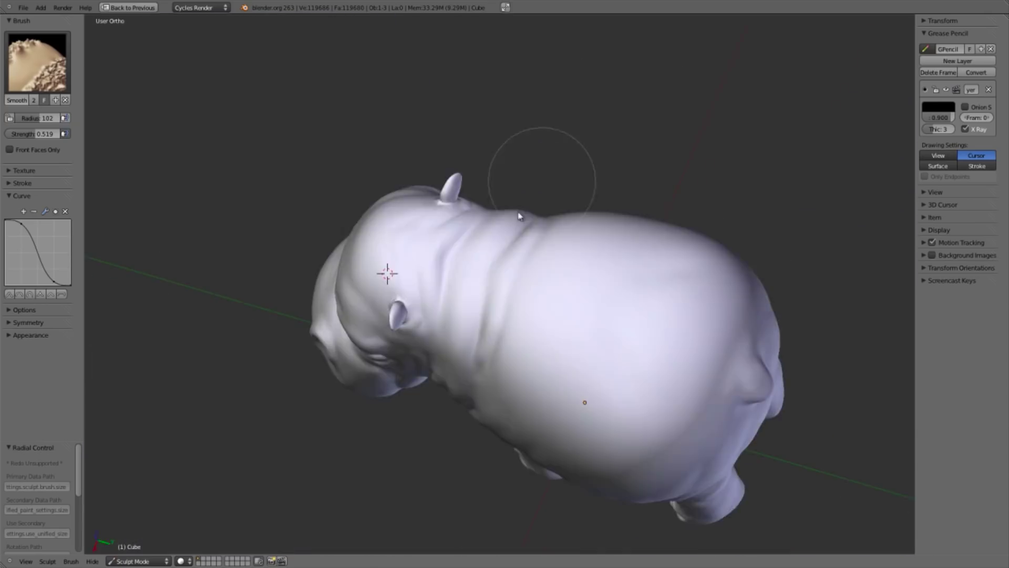
# Build up the back of the head between the ears with the Clay brush at radius 87.
pyautogui.moveTo(584, 401); pyautogui.dragTo(608, 225, button='middle')
pyautogui.scroll(2, 696, 284)
pyautogui.moveTo(695, 281); pyautogui.dragTo(578, 357, button='middle')
pyautogui.keyDown('ctrl'); pyautogui.moveTo(578, 358); pyautogui.dragTo(541, 418, button='middle'); pyautogui.keyUp('ctrl')
pyautogui.scroll(2, 529, 323)
pyautogui.moveTo(529, 324); pyautogui.dragTo(526, 326, button='middle')
pyautogui.moveTo(527, 394)
pyautogui.keyDown('shift'); pyautogui.mouseDown(button='middle')
pyautogui.moveTo(533, 237)
pyautogui.moveTo(522, 229)
pyautogui.mouseUp(button='middle'); pyautogui.keyUp('shift')
pyautogui.press('c')
pyautogui.press('f')
pyautogui.click(493, 242)
pyautogui.moveTo(501, 272)
pyautogui.mouseDown()
pyautogui.moveTo(421, 399)
pyautogui.moveTo(428, 353)
pyautogui.moveTo(414, 432)
pyautogui.moveTo(473, 226)
pyautogui.moveTo(437, 226)
pyautogui.moveTo(457, 248)
pyautogui.moveTo(346, 349)
pyautogui.mouseUp()
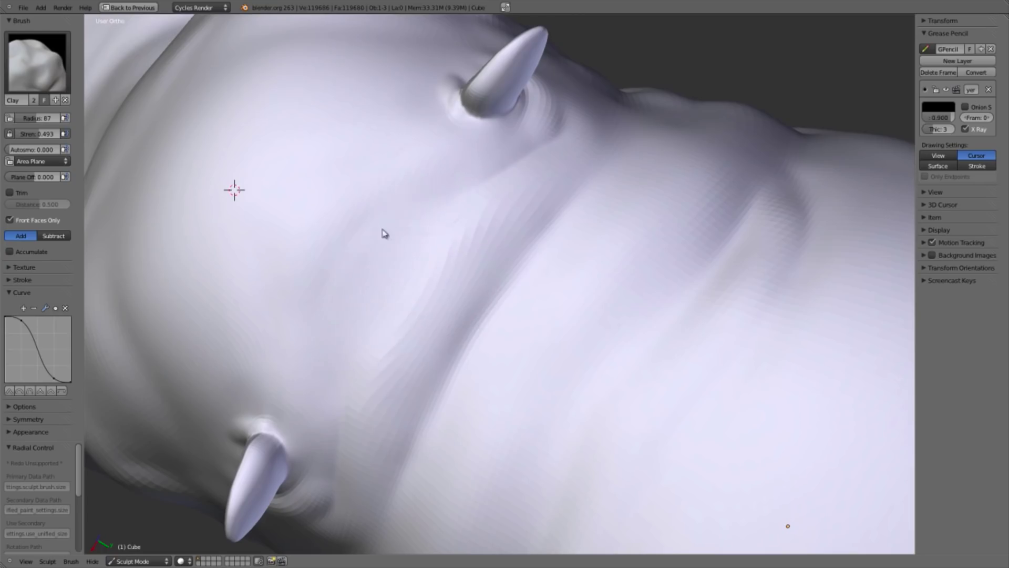
# Enlarge the Clay brush to radius 173 and fill out the top of the head in front of the ears.
pyautogui.keyDown('ctrl'); pyautogui.moveTo(517, 334); pyautogui.dragTo(523, 270, button='middle'); pyautogui.keyUp('ctrl')
pyautogui.moveTo(503, 196)
pyautogui.keyDown('ctrl'); pyautogui.mouseDown(button='middle')
pyautogui.moveTo(492, 126)
pyautogui.moveTo(470, 276)
pyautogui.mouseUp(button='middle'); pyautogui.keyUp('ctrl')
pyautogui.press('f')
pyautogui.click(521, 257)
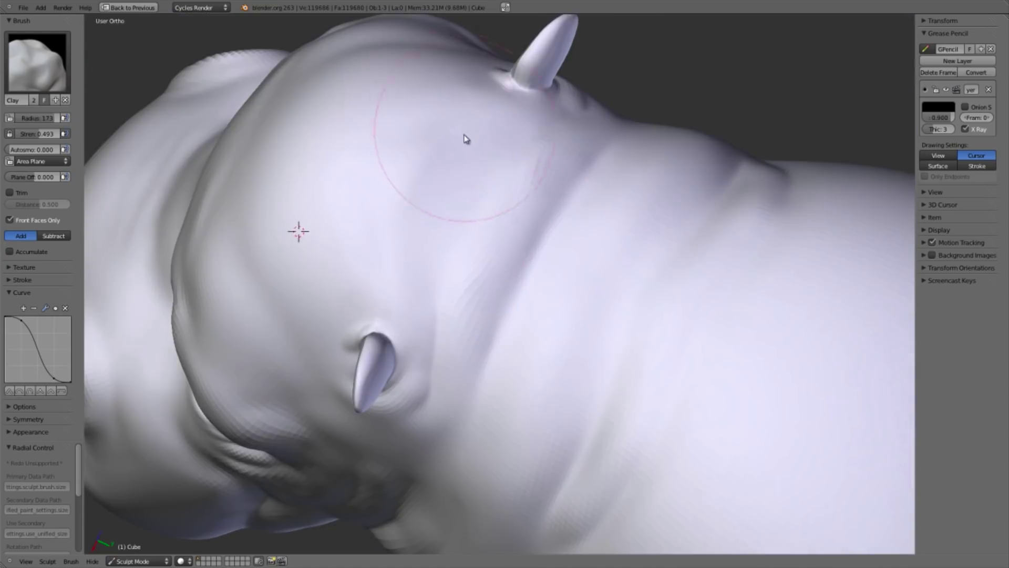
pyautogui.moveTo(423, 198)
pyautogui.mouseDown()
pyautogui.moveTo(452, 120)
pyautogui.moveTo(392, 201)
pyautogui.moveTo(413, 257)
pyautogui.moveTo(410, 168)
pyautogui.mouseUp()
# Frame the whole hippo in a three-quarter view and save over the existing file.
pyautogui.moveTo(488, 291)
pyautogui.keyDown('ctrl'); pyautogui.mouseDown(button='middle')
pyautogui.moveTo(549, 290)
pyautogui.moveTo(611, 212)
pyautogui.mouseUp(button='middle'); pyautogui.keyUp('ctrl')
pyautogui.press('`')
pyautogui.moveTo(610, 282)
pyautogui.keyDown('shift'); pyautogui.mouseDown(button='middle')
pyautogui.moveTo(527, 319)
pyautogui.moveTo(628, 281)
pyautogui.mouseUp(button='middle'); pyautogui.keyUp('shift')
pyautogui.hotkey('ctrl', 's')
pyautogui.press('Return')
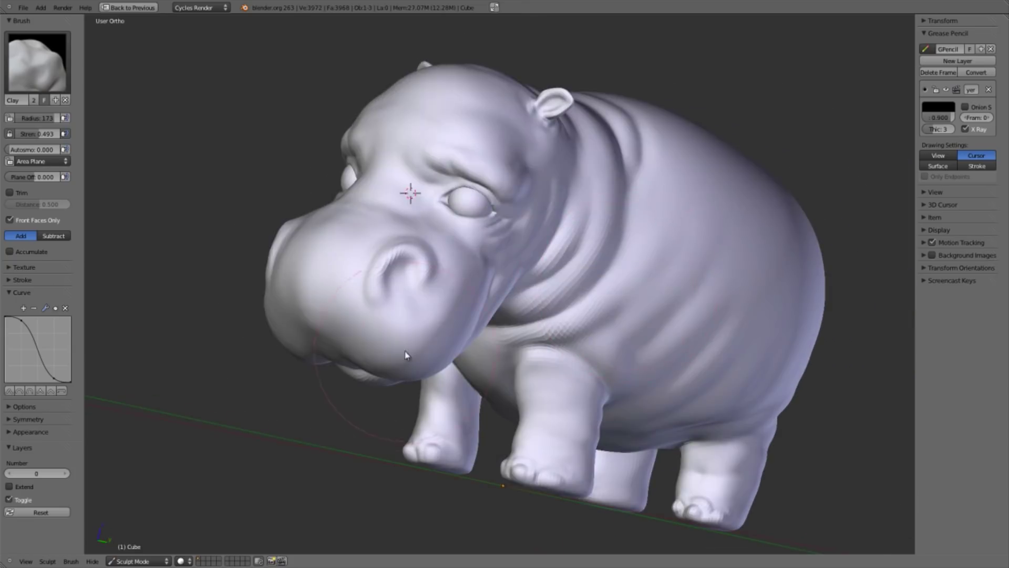
# Switch the hippo body from Sculpt Mode to Object Mode and inspect it in front orthographic view.
pyautogui.click(152, 561)
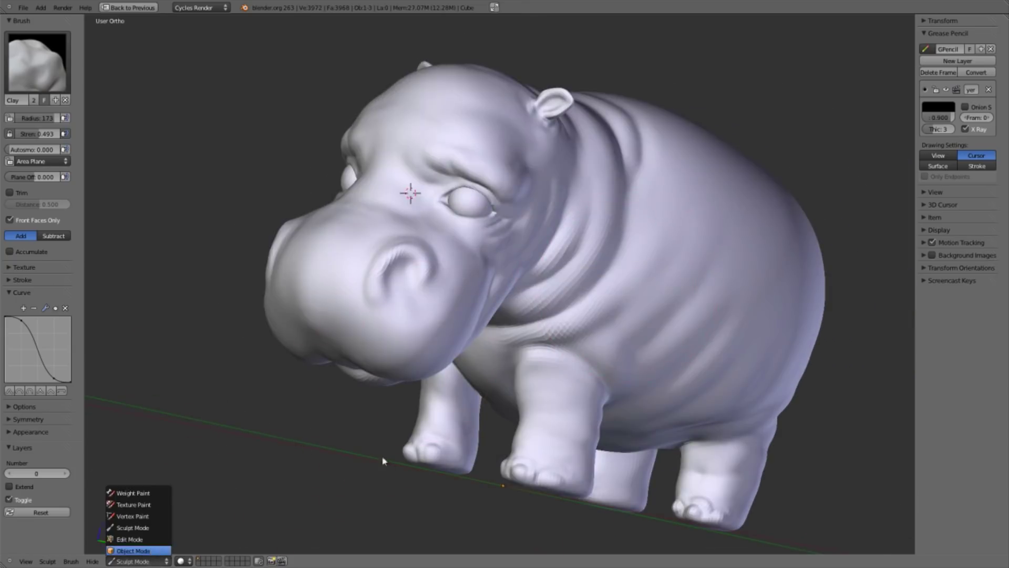
pyautogui.press('Return')
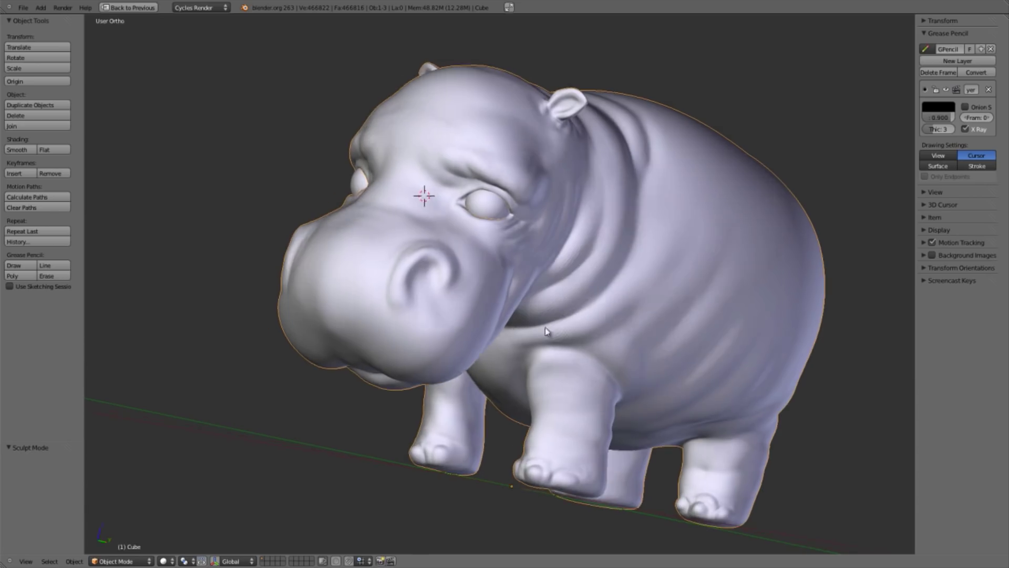
pyautogui.press('KP_1')
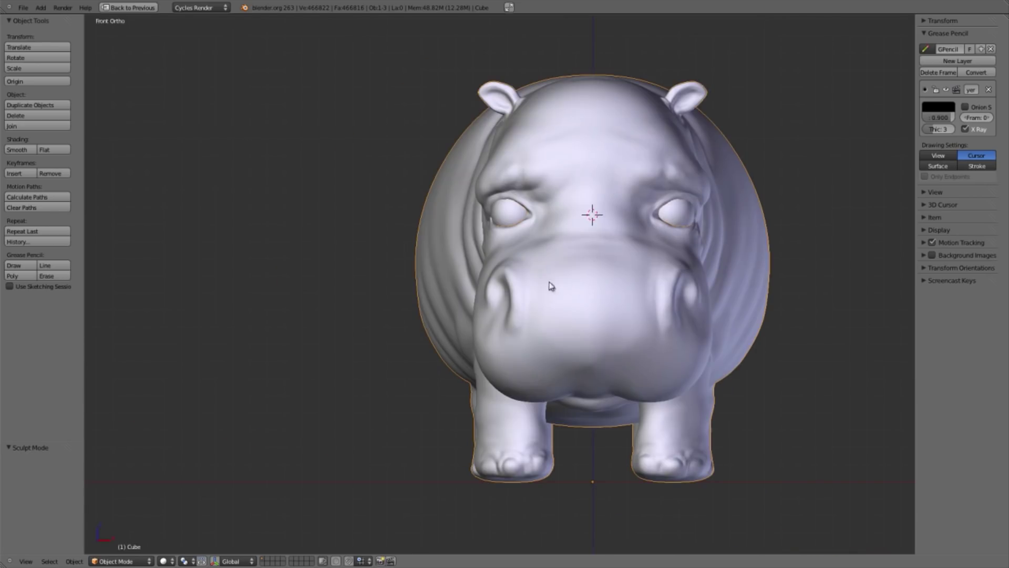
# Raise the Multires modifier's sculpt level by one and return to a maximized three-quarter view of the hippo.
pyautogui.hotkey('ctrl', 'Up')
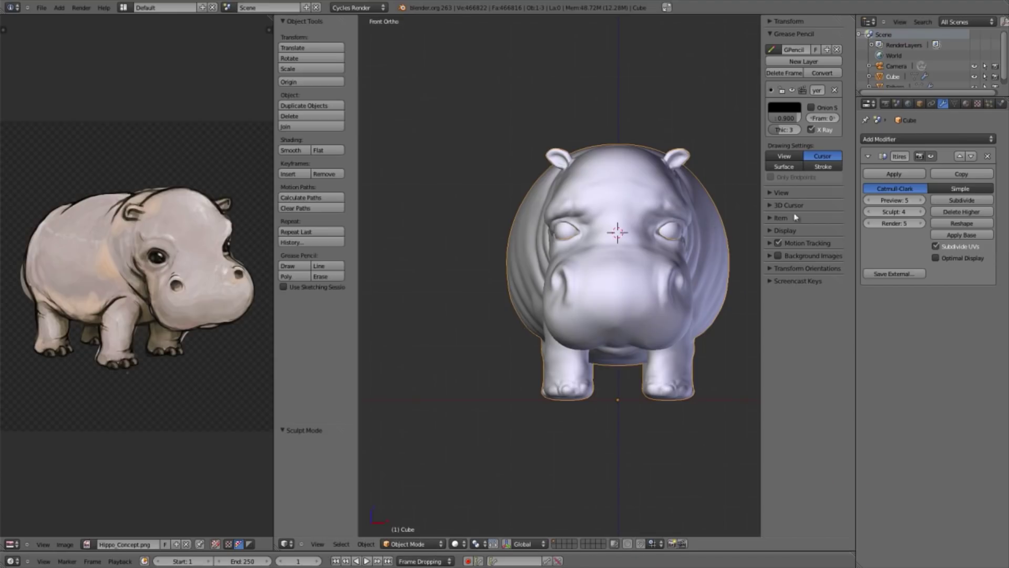
pyautogui.press('KP_Decimal')
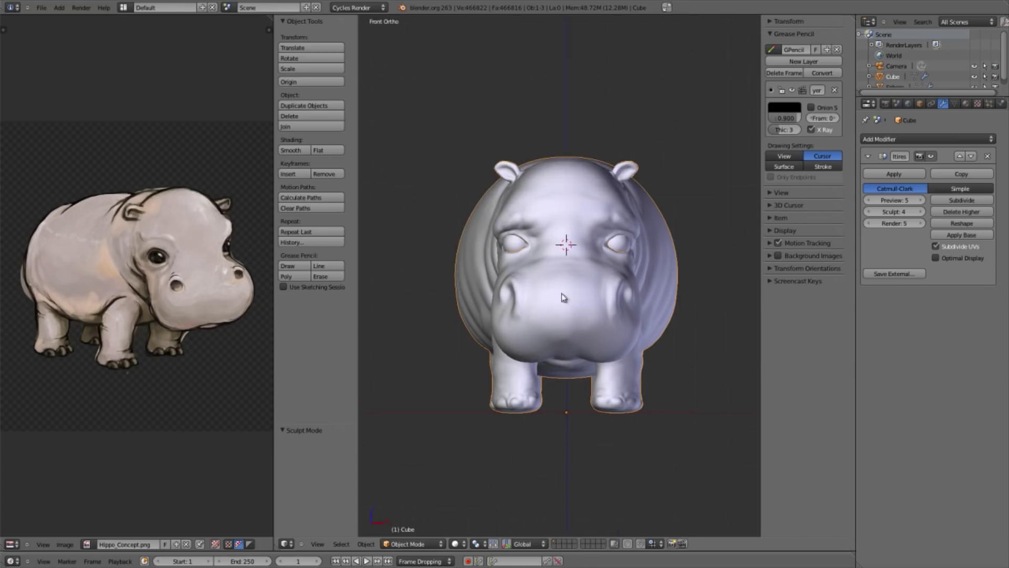
pyautogui.click(919, 212)
pyautogui.moveTo(621, 277); pyautogui.dragTo(571, 314, button='middle')
pyautogui.hotkey('ctrl', 'Up')
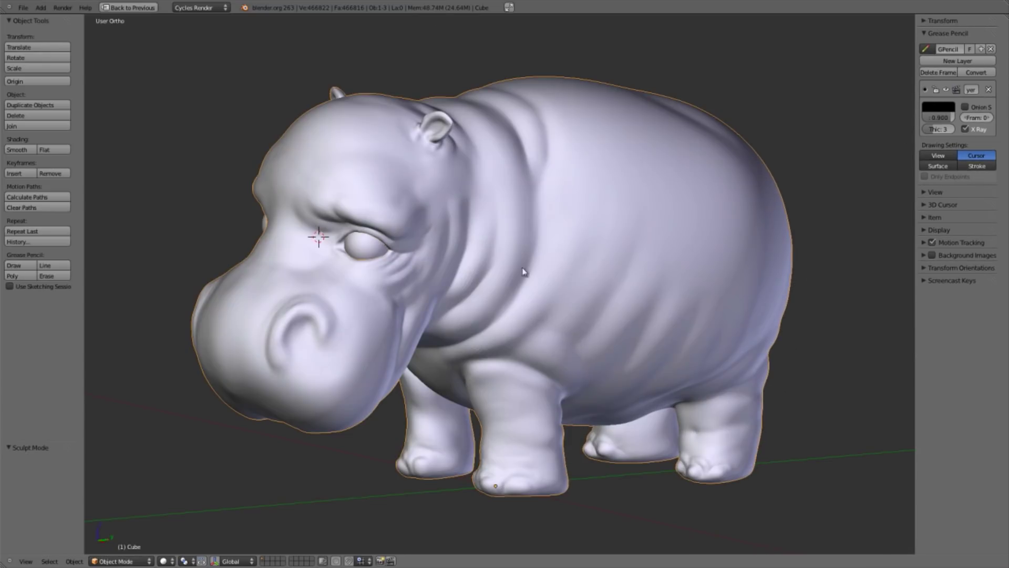
# Apply smooth shading to all objects, deselect everything, and save over the existing blend file.
pyautogui.press('a')
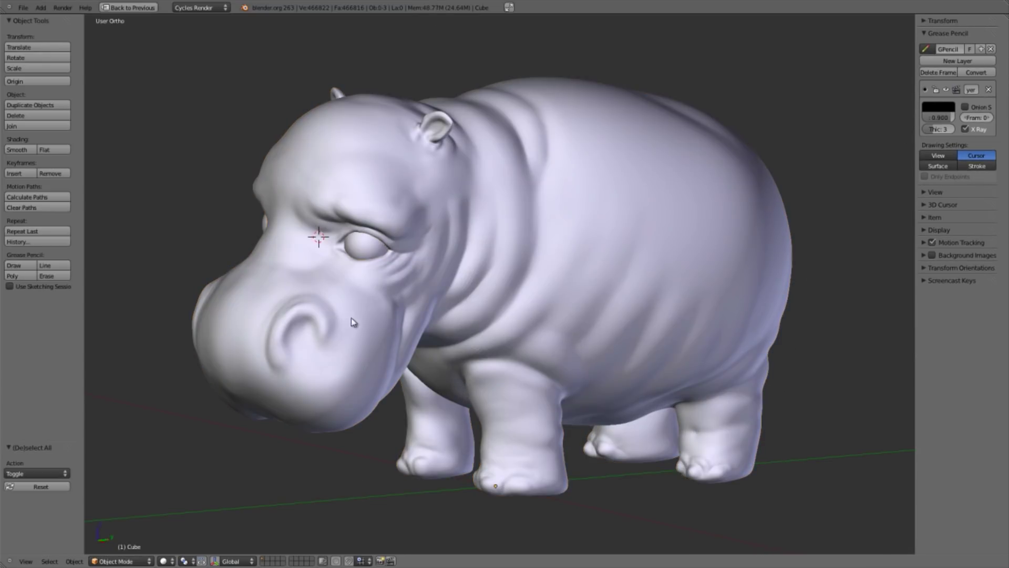
pyautogui.press('a')
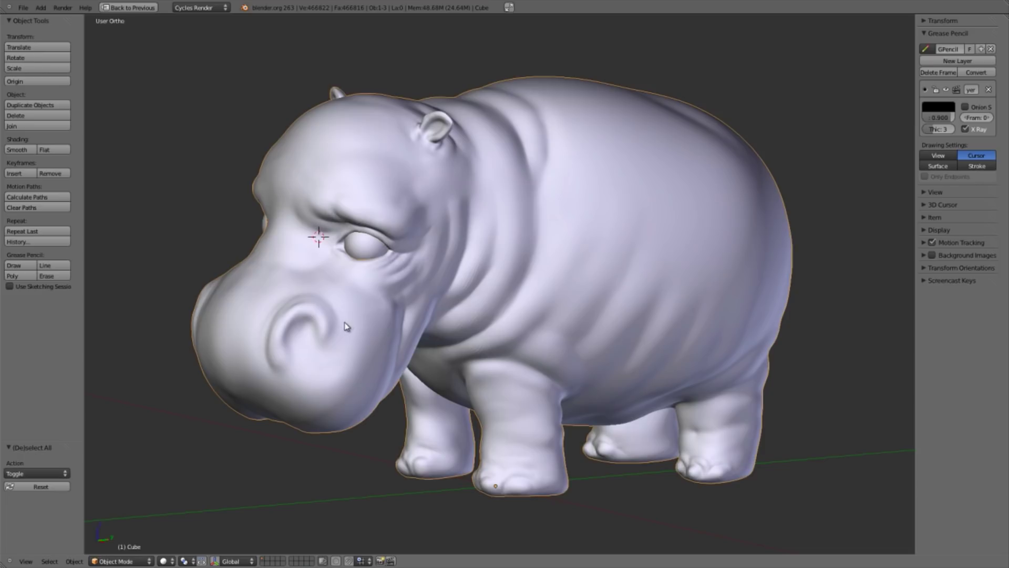
pyautogui.click(18, 149)
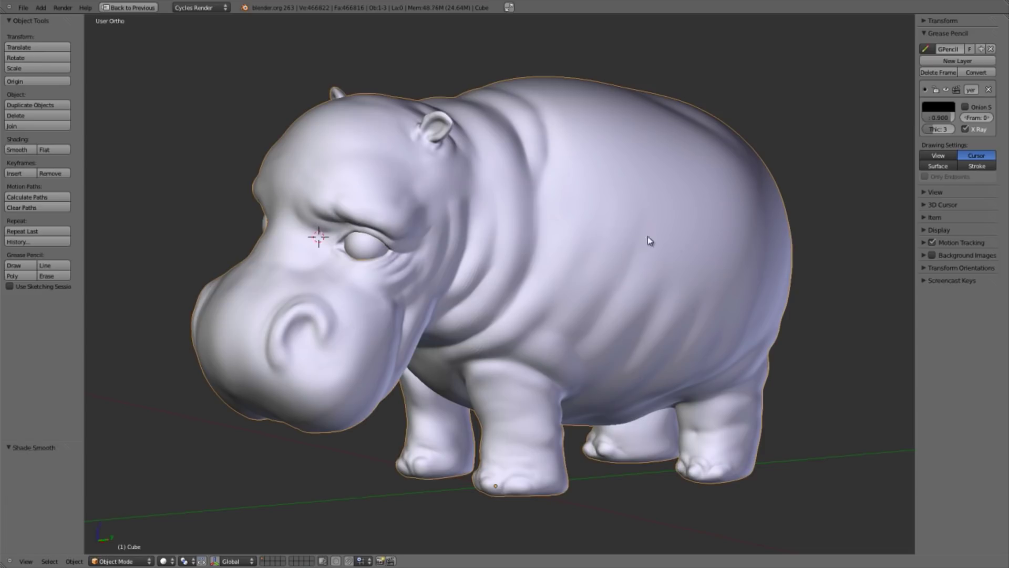
pyautogui.press('a')
pyautogui.hotkey('ctrl', 's')
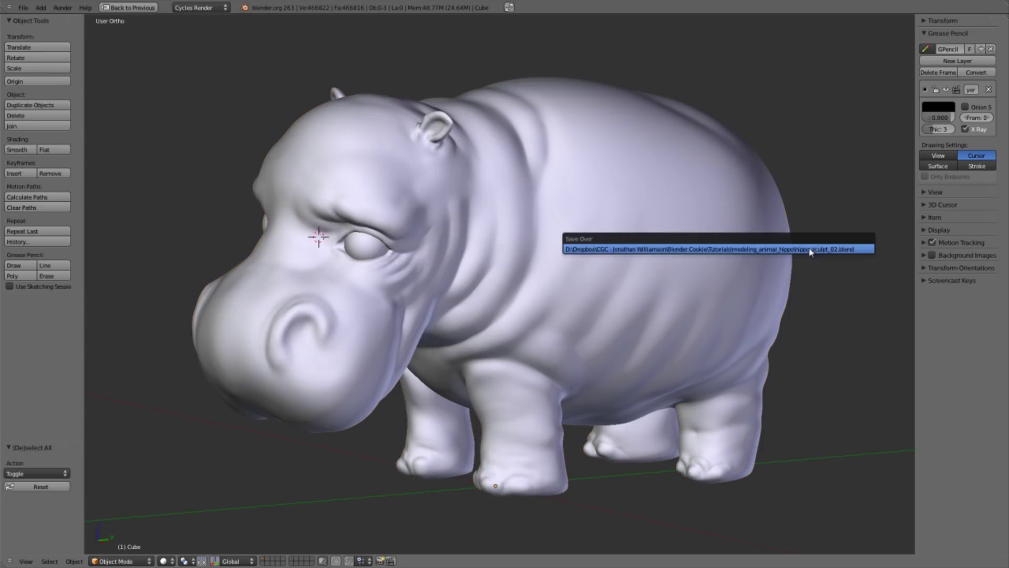
pyautogui.click(808, 253)
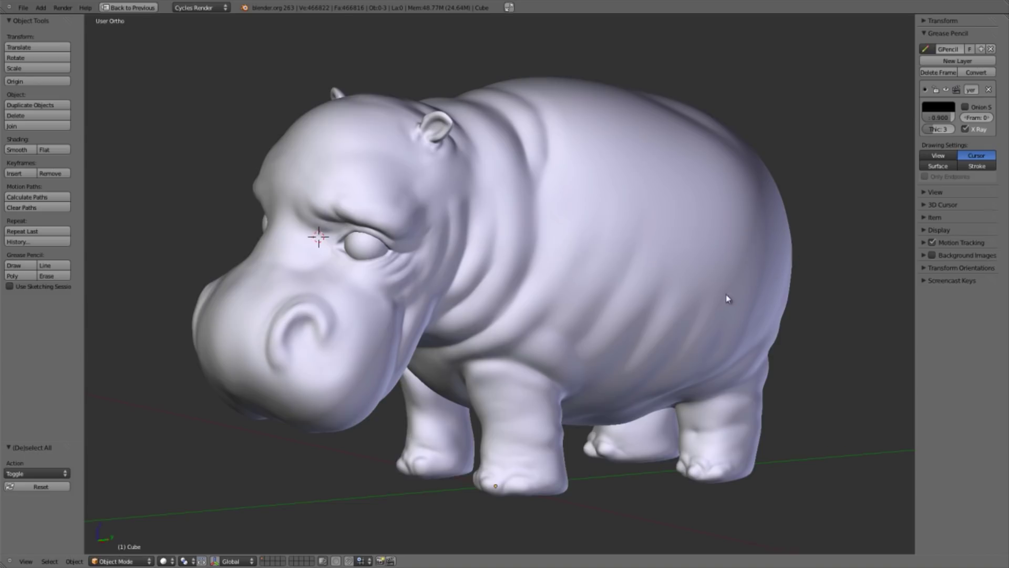